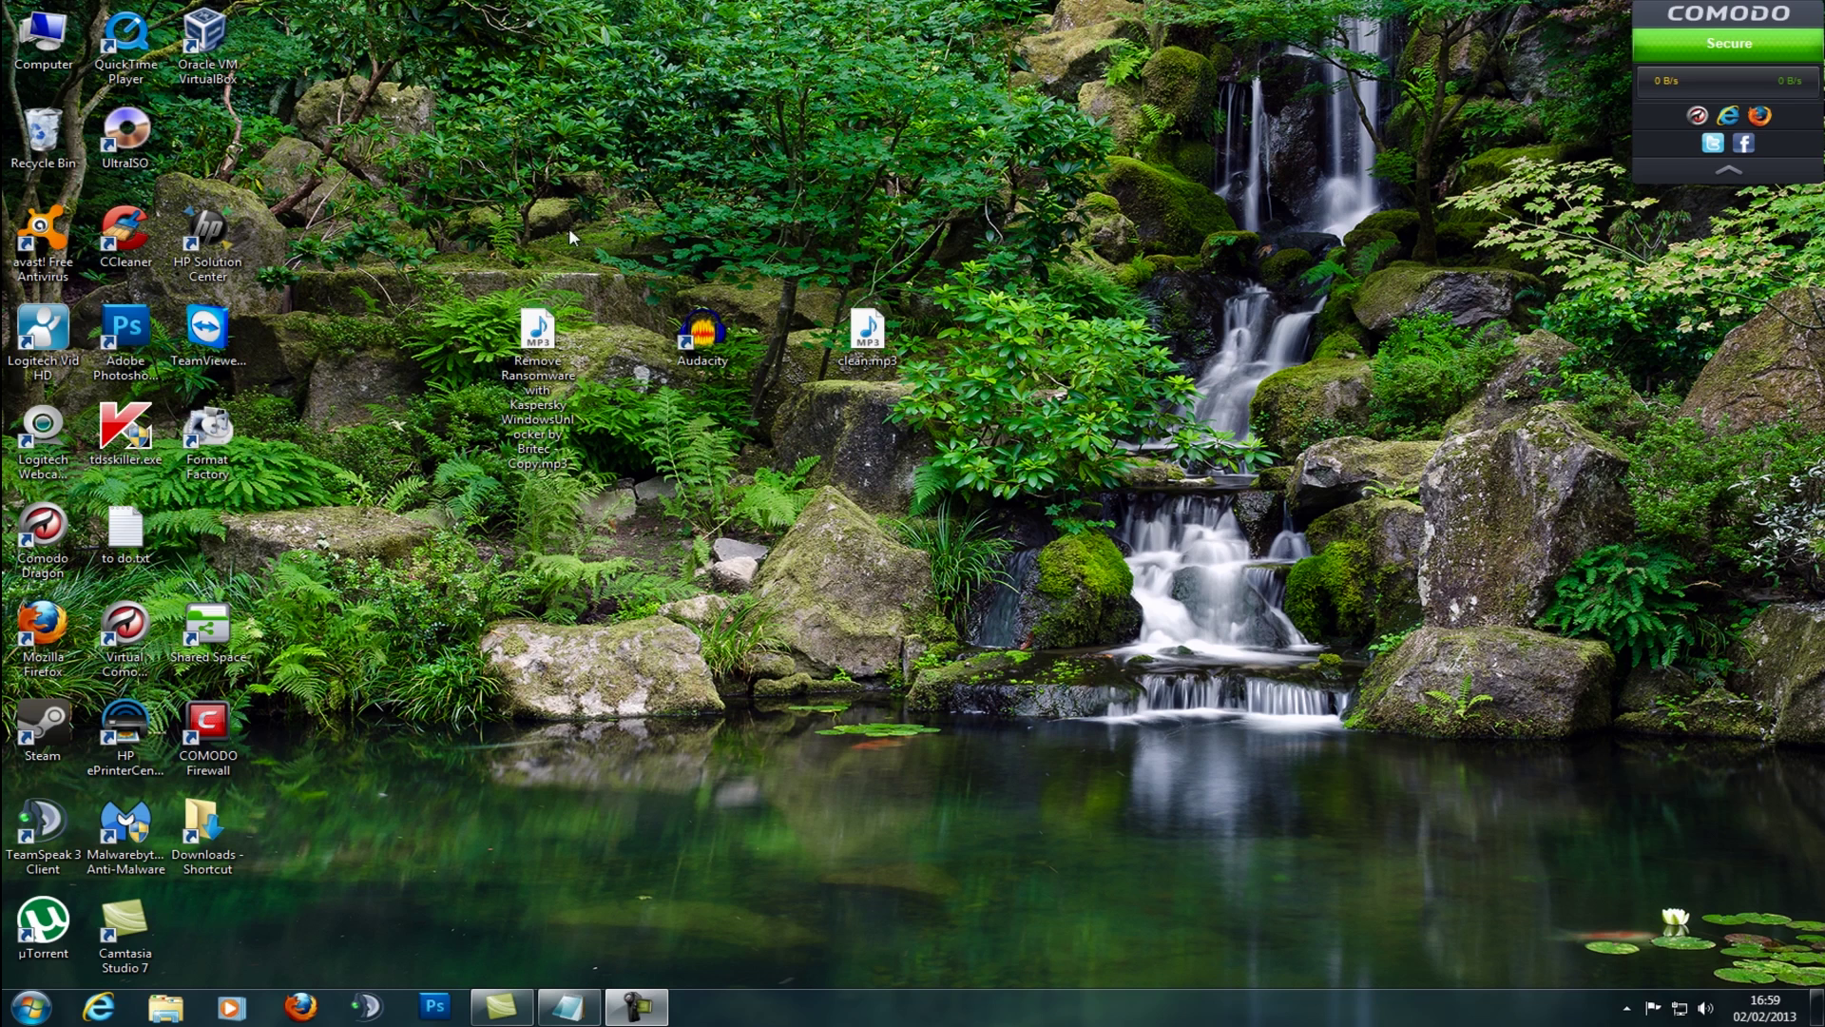
# Launch Audacity, dismiss the Welcome dialog, and import clean.mp3 from the Desktop as a stereo track
pyautogui.doubleClick(706, 339)
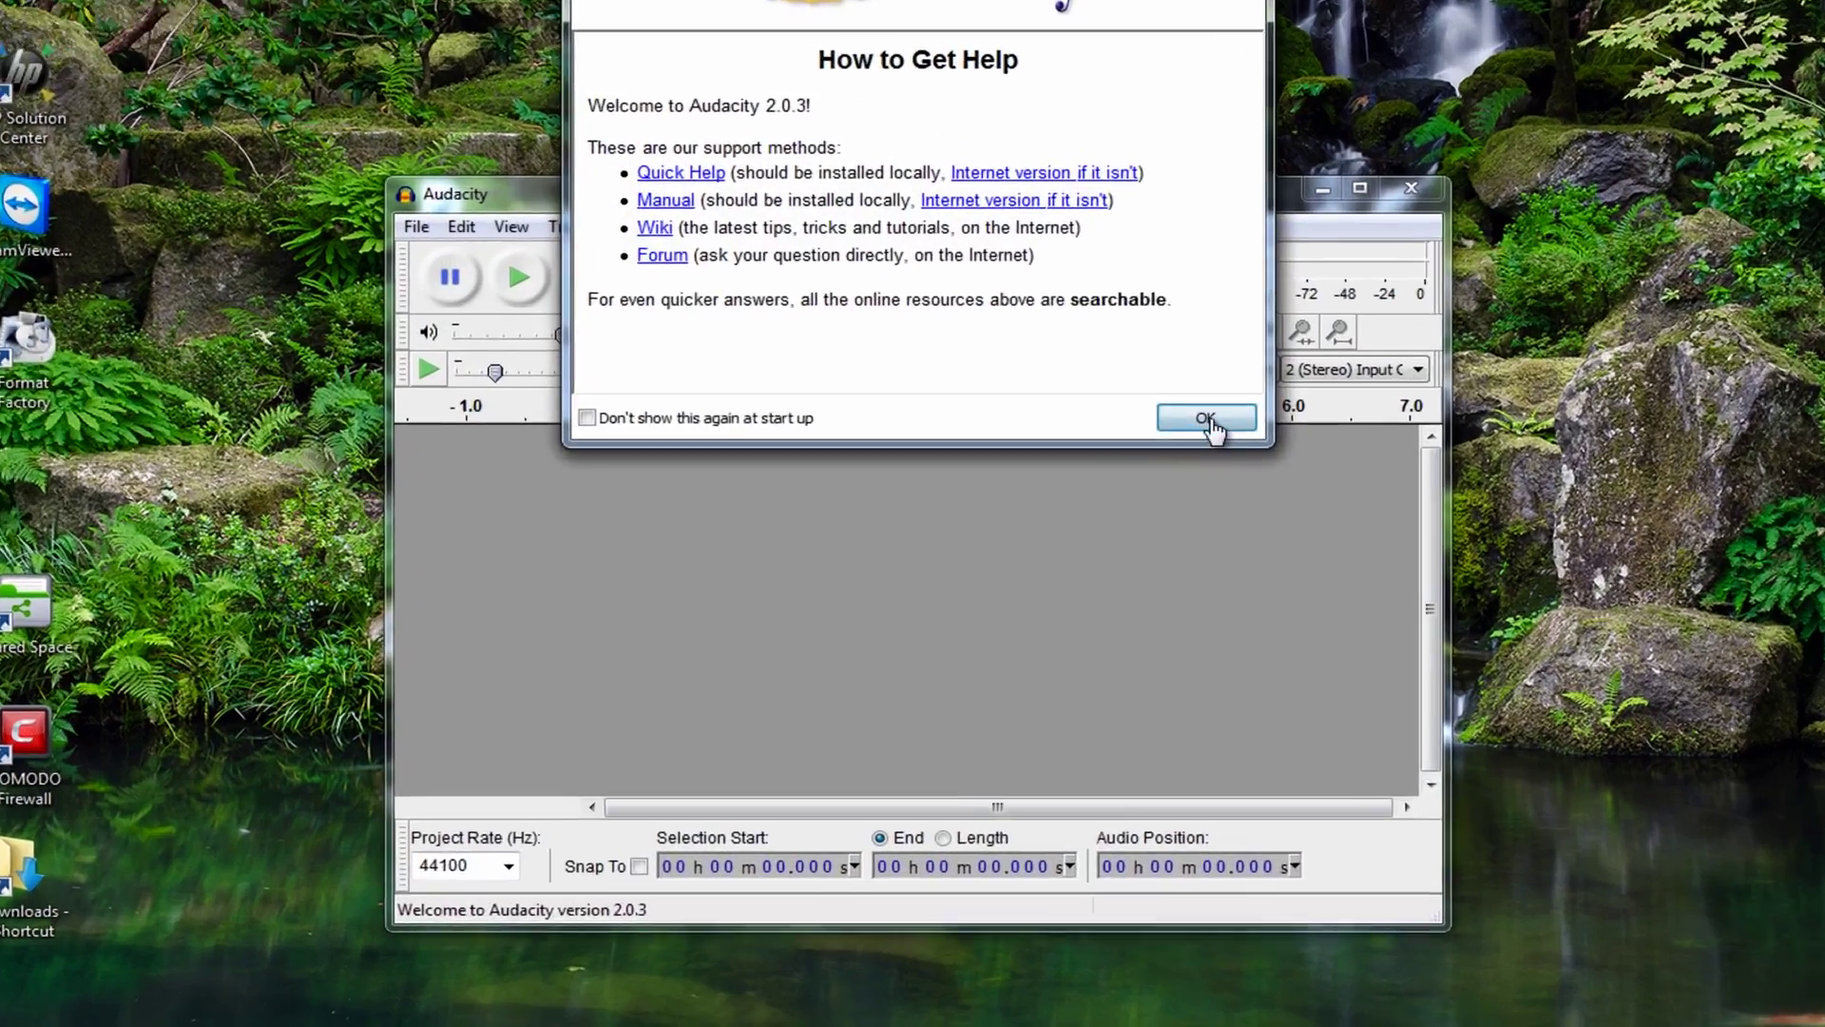
pyautogui.click(1142, 486)
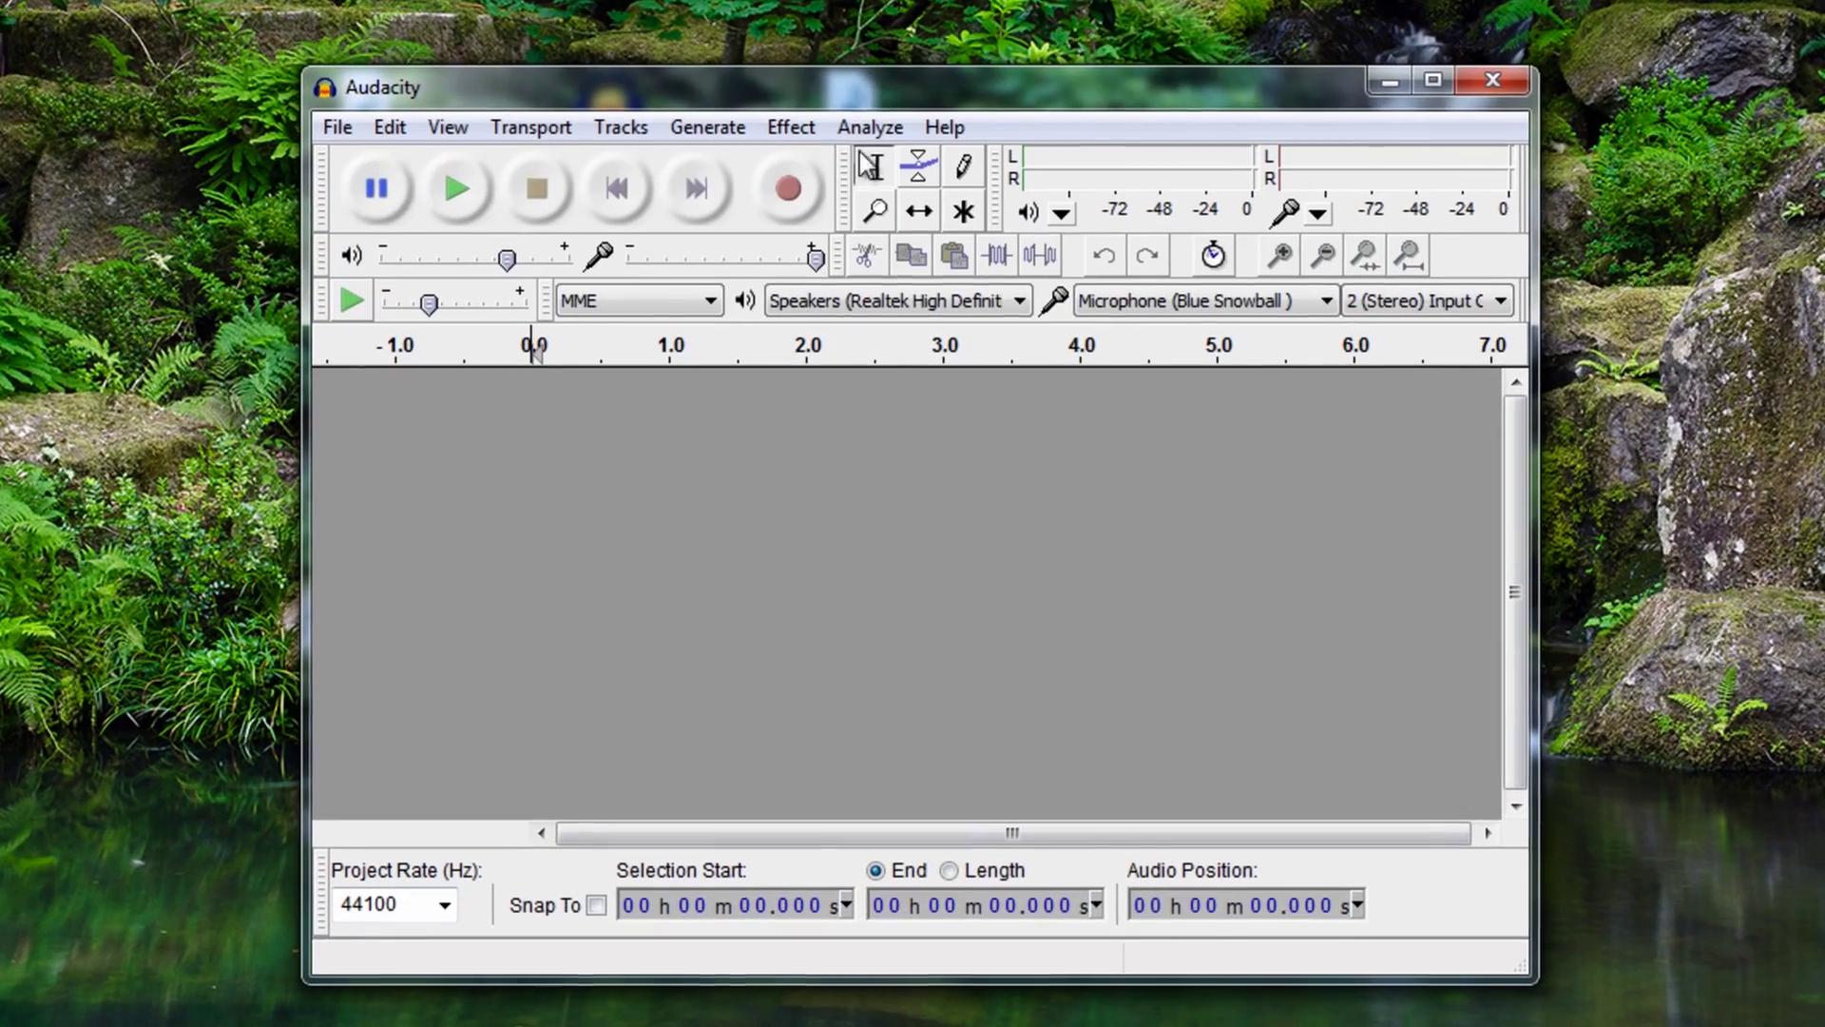
pyautogui.click(338, 130)
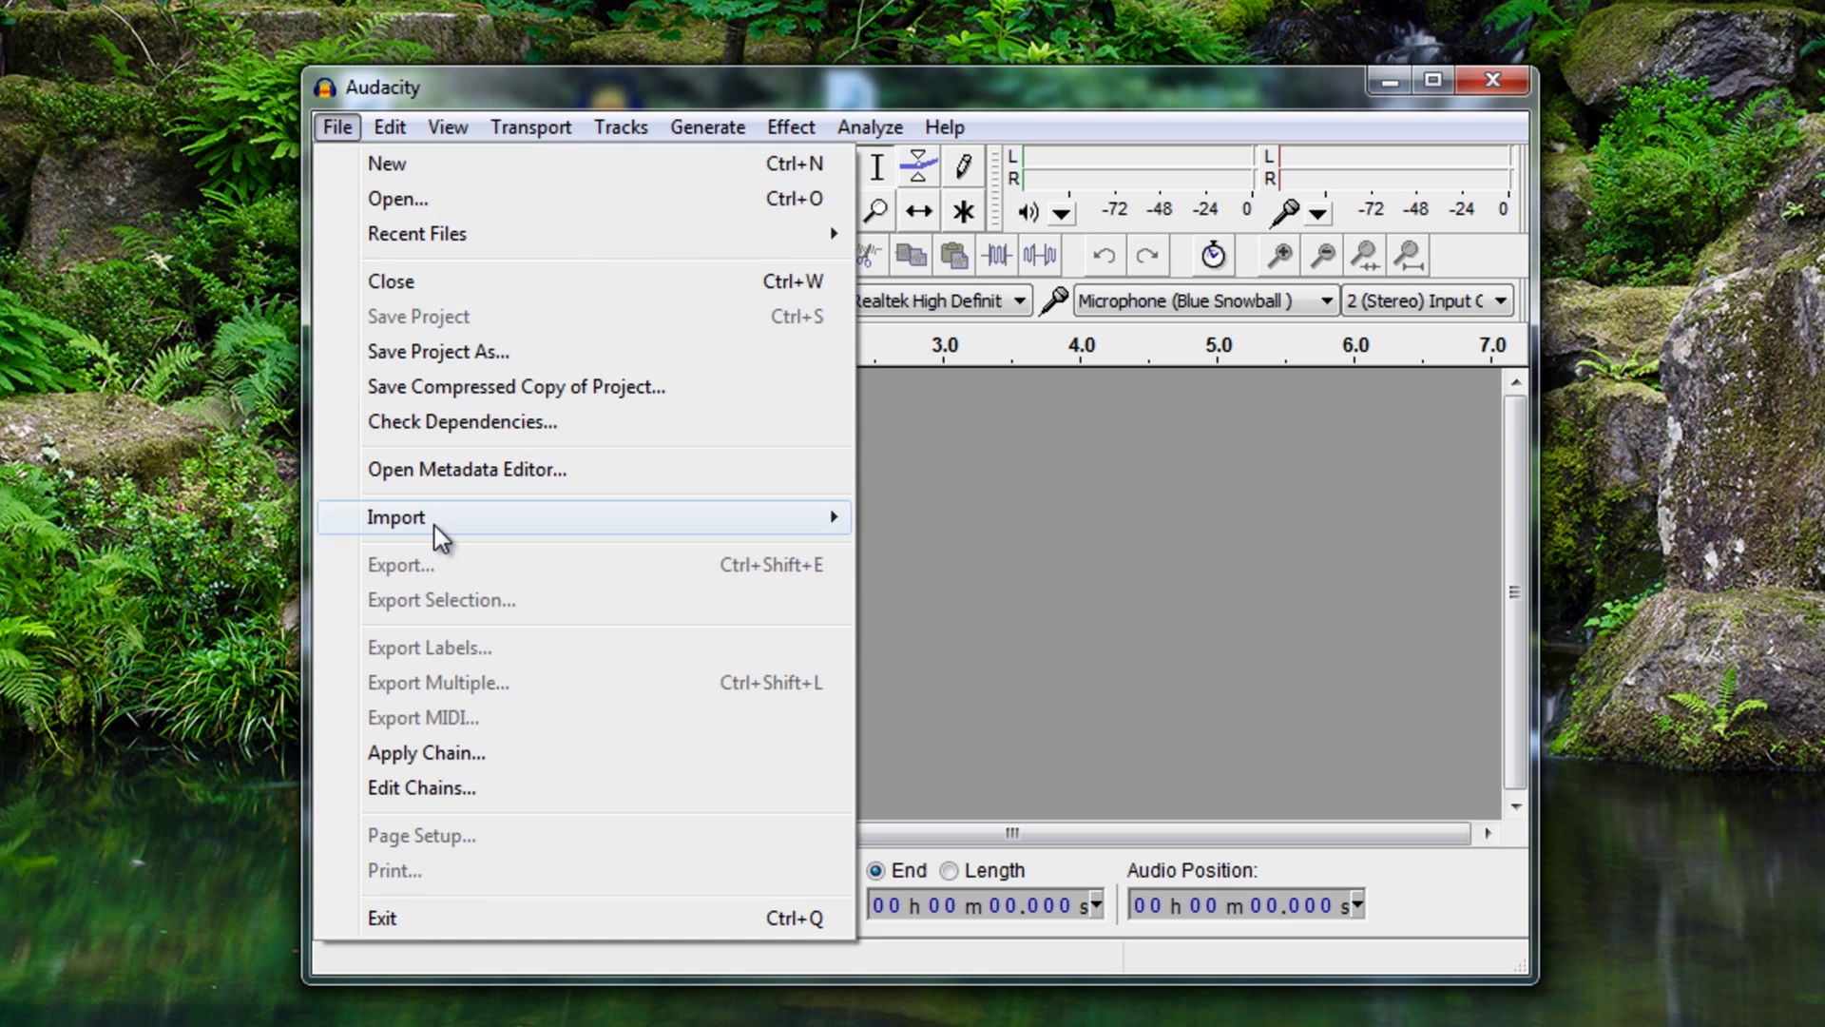
pyautogui.moveTo(815, 539)
pyautogui.click(928, 519)
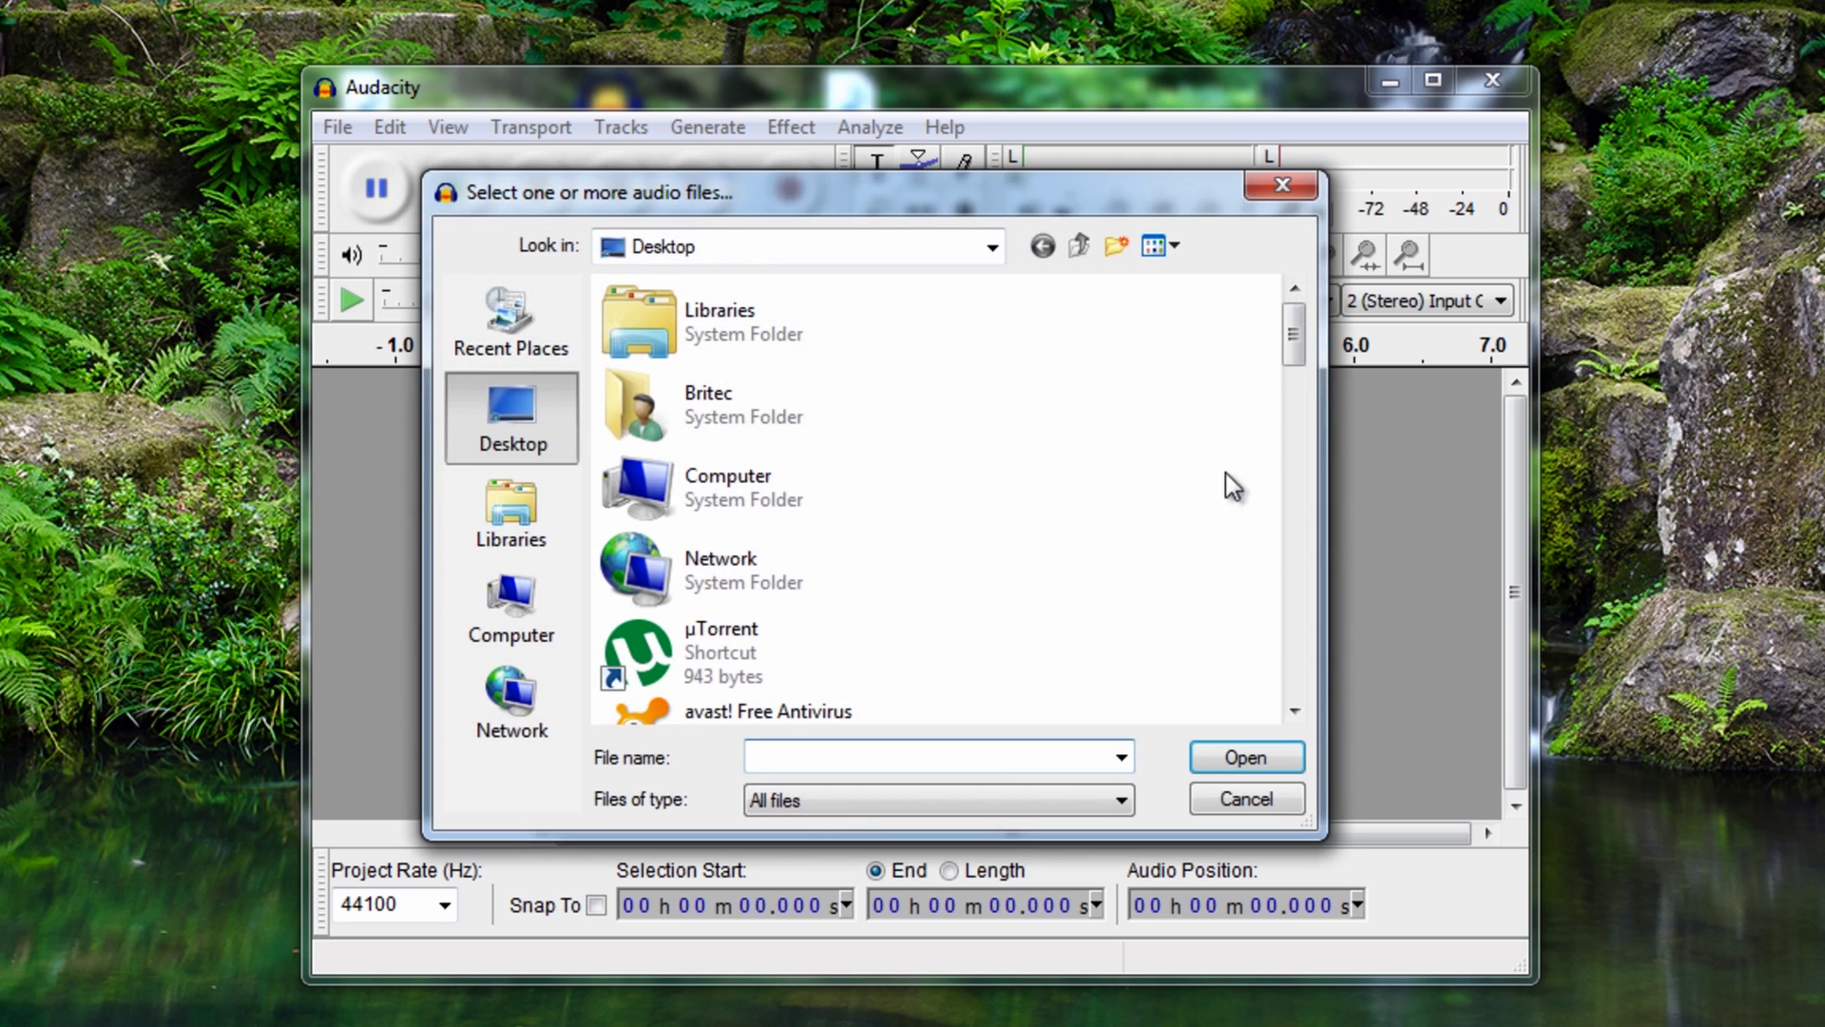
pyautogui.moveTo(1293, 334); pyautogui.dragTo(1283, 584)
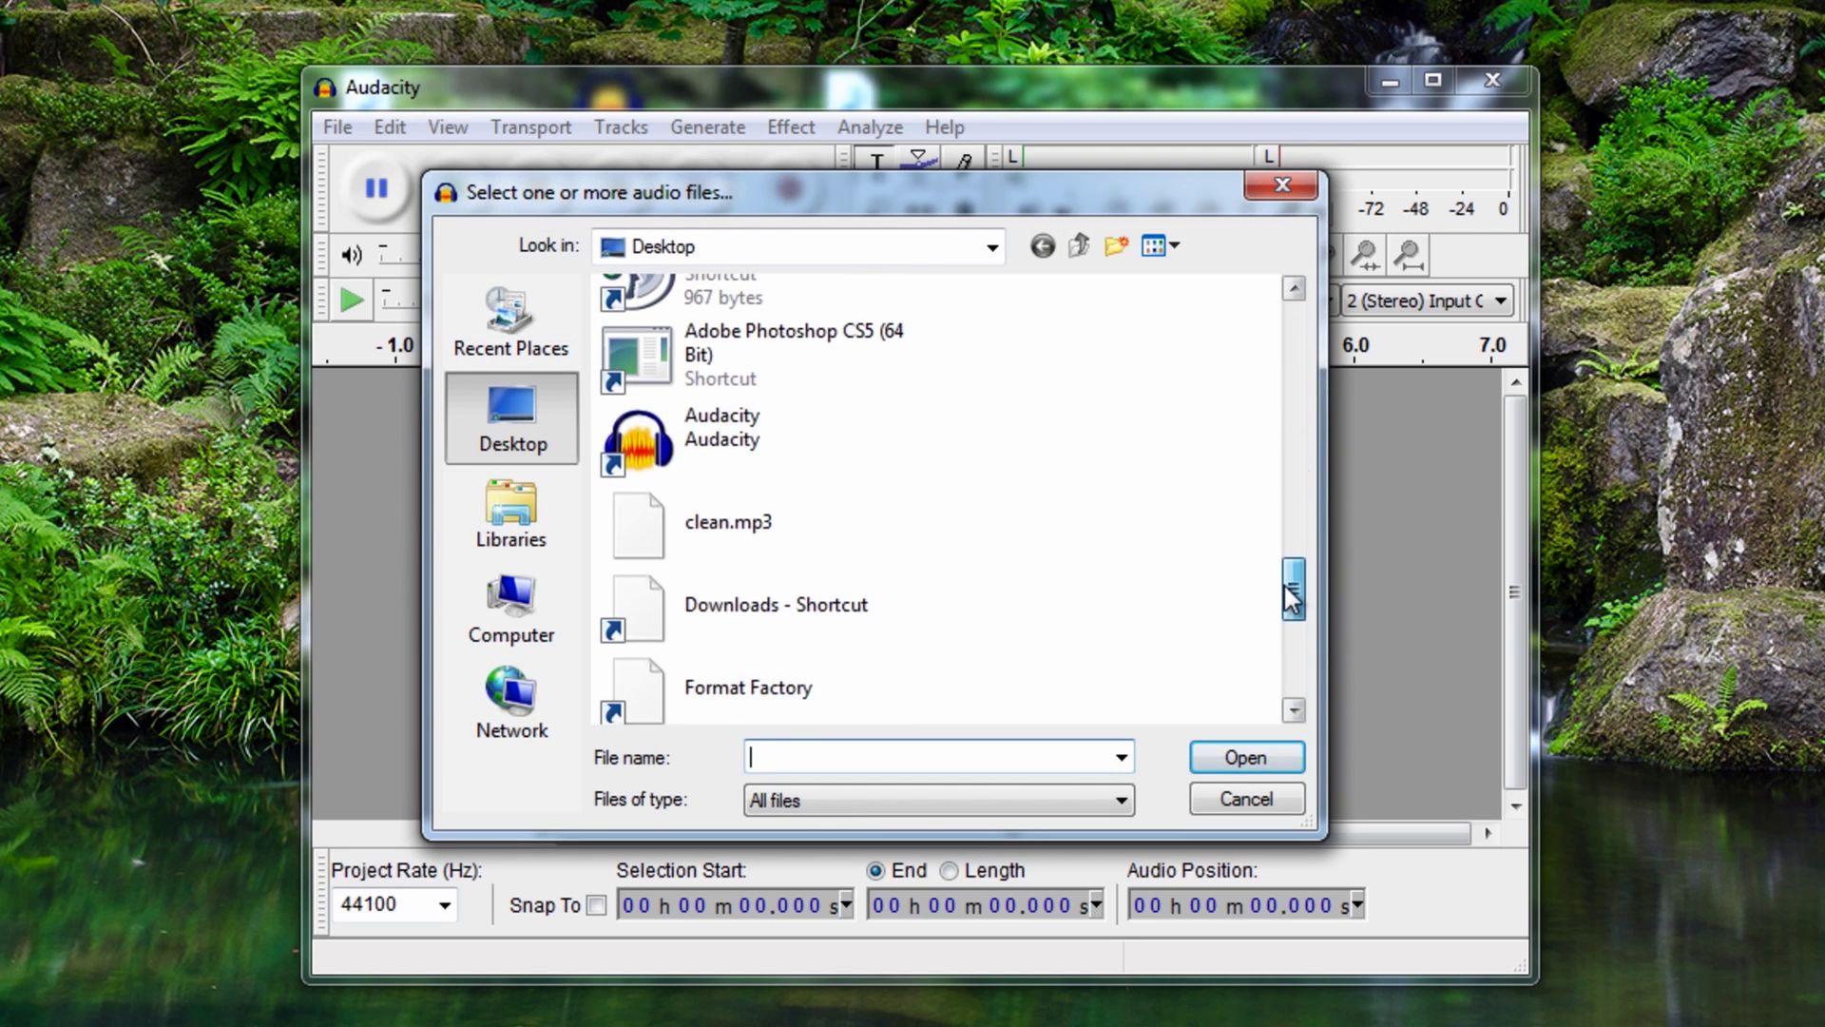
pyautogui.click(741, 523)
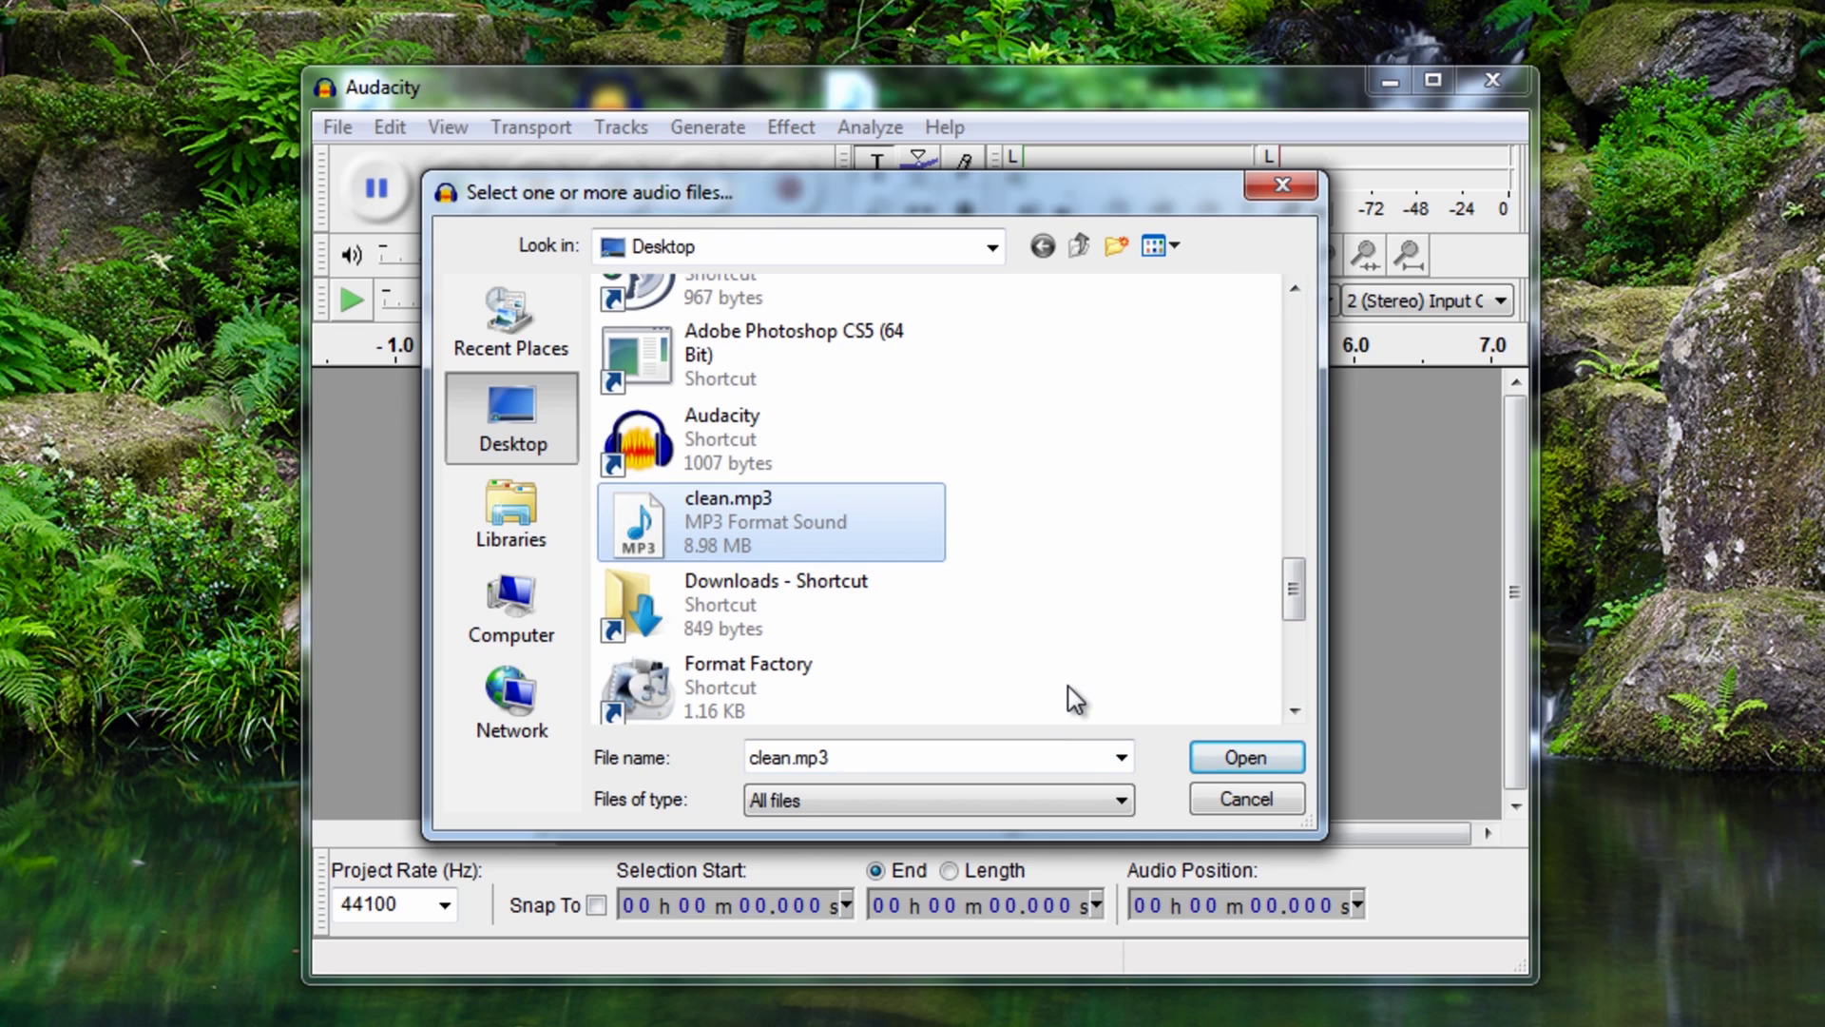
pyautogui.click(1269, 761)
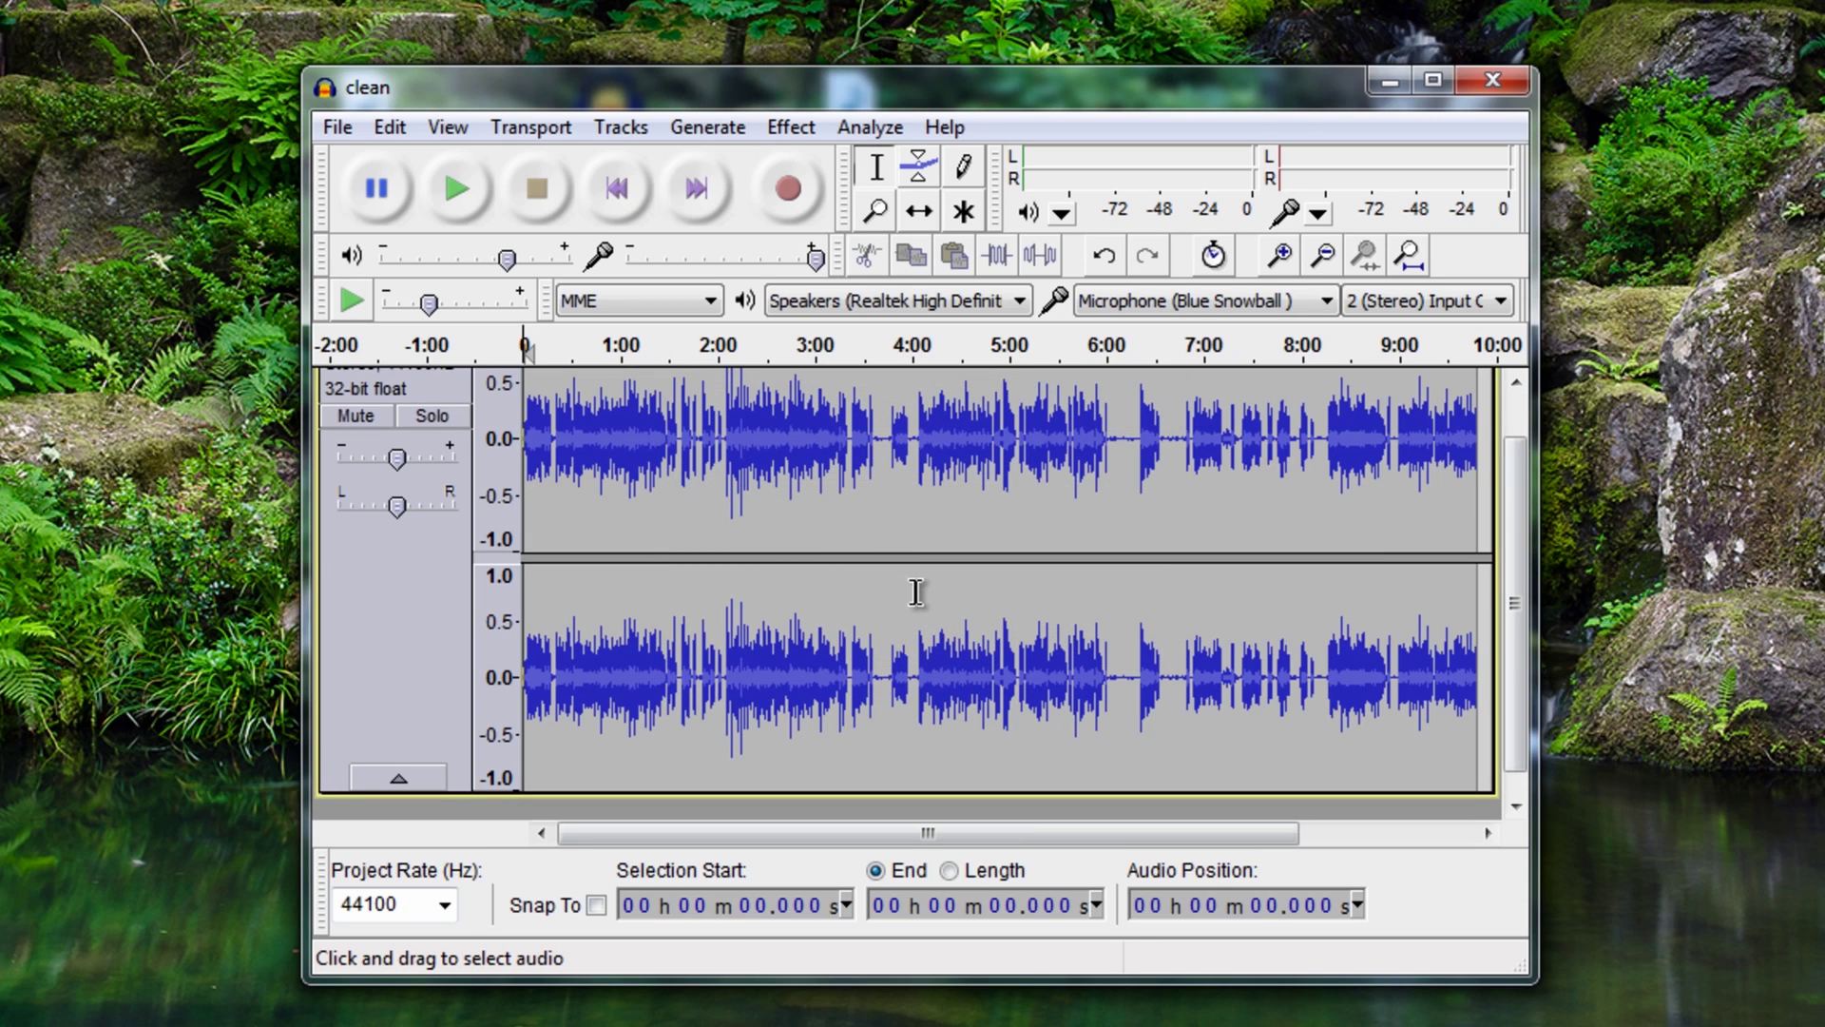
# Open the Remove Ransomware MP3 in a new window, then bring the clean project back in front
pyautogui.moveTo(1515, 583); pyautogui.dragTo(1505, 506)
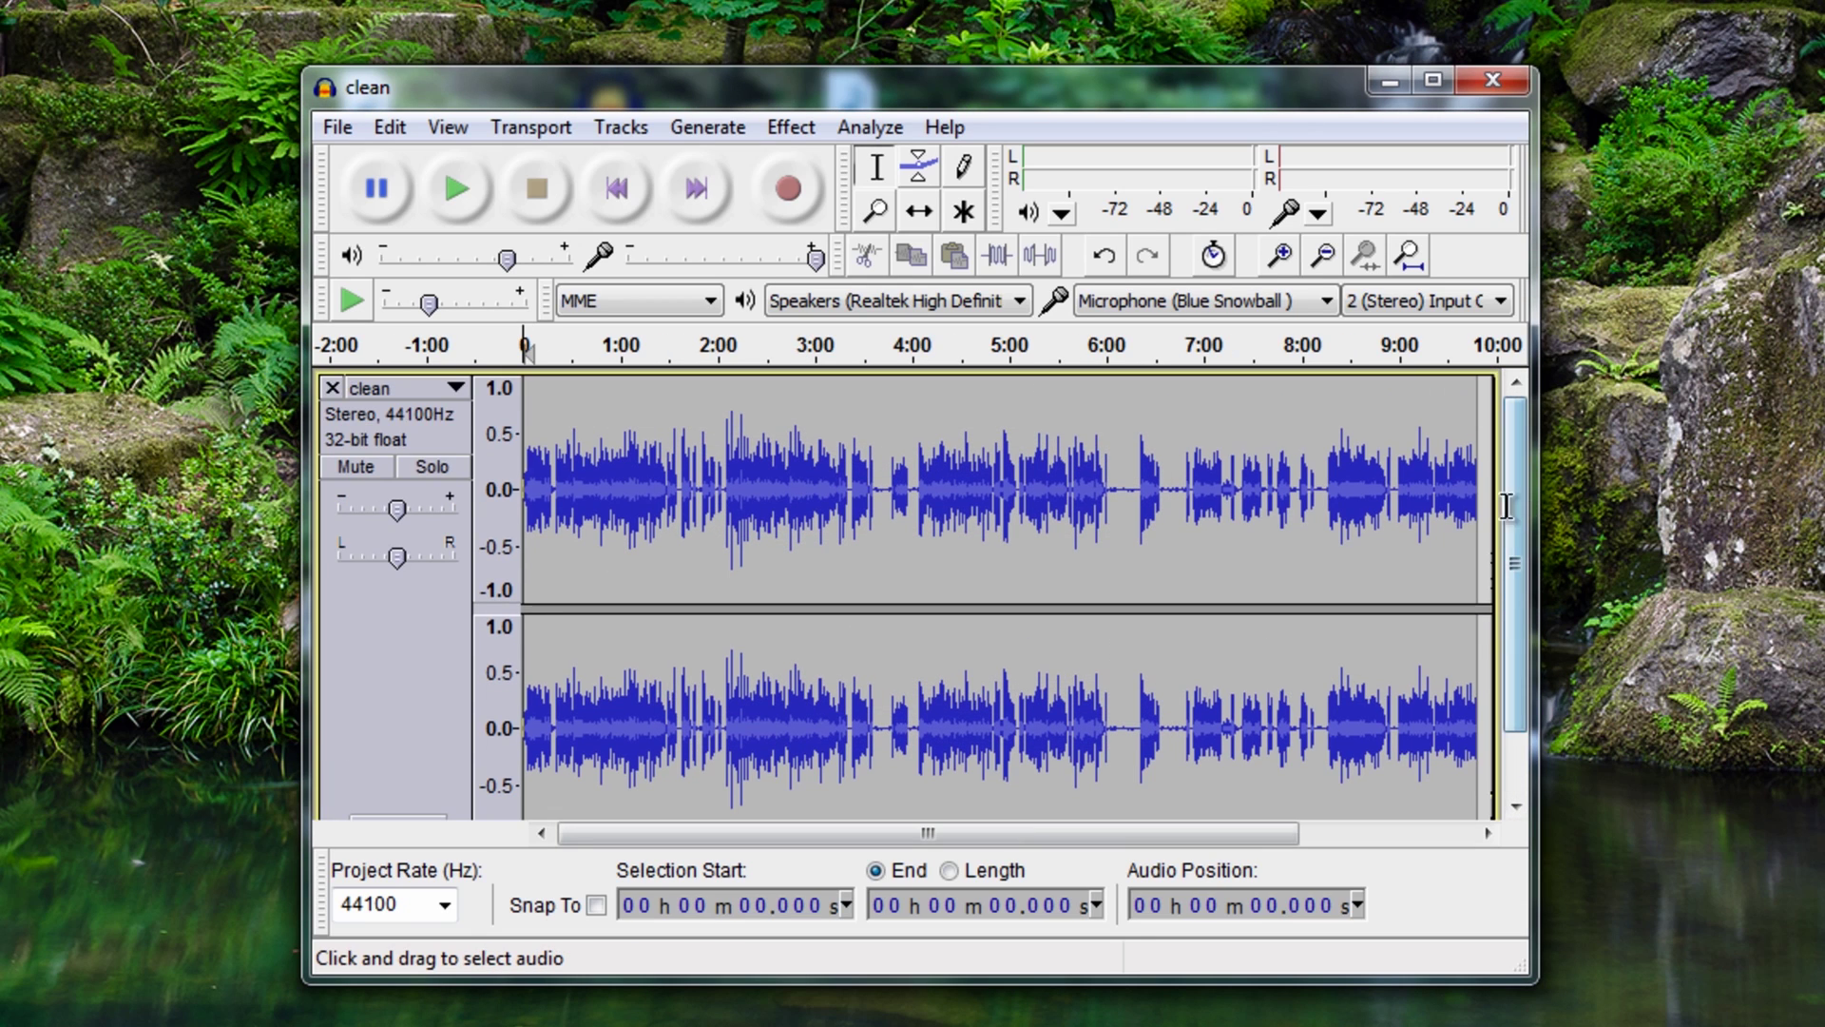
pyautogui.click(332, 139)
pyautogui.click(362, 203)
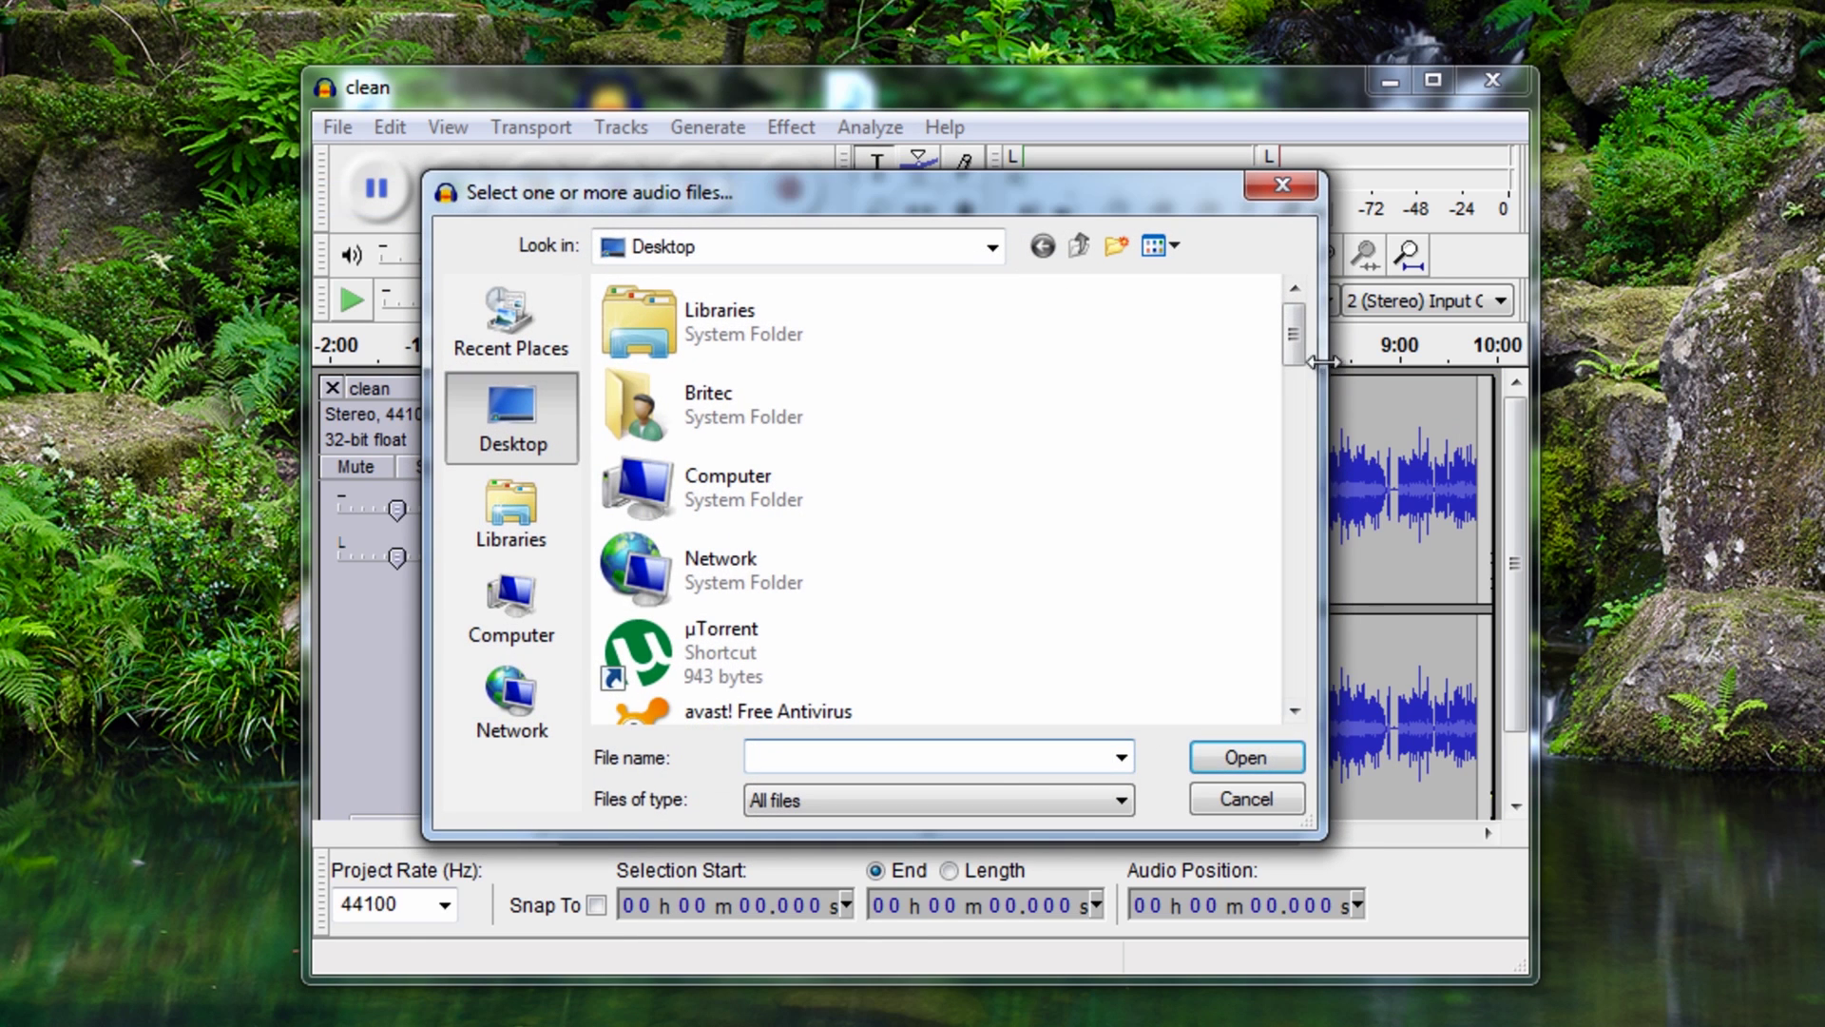
pyautogui.moveTo(1286, 330); pyautogui.dragTo(1304, 627)
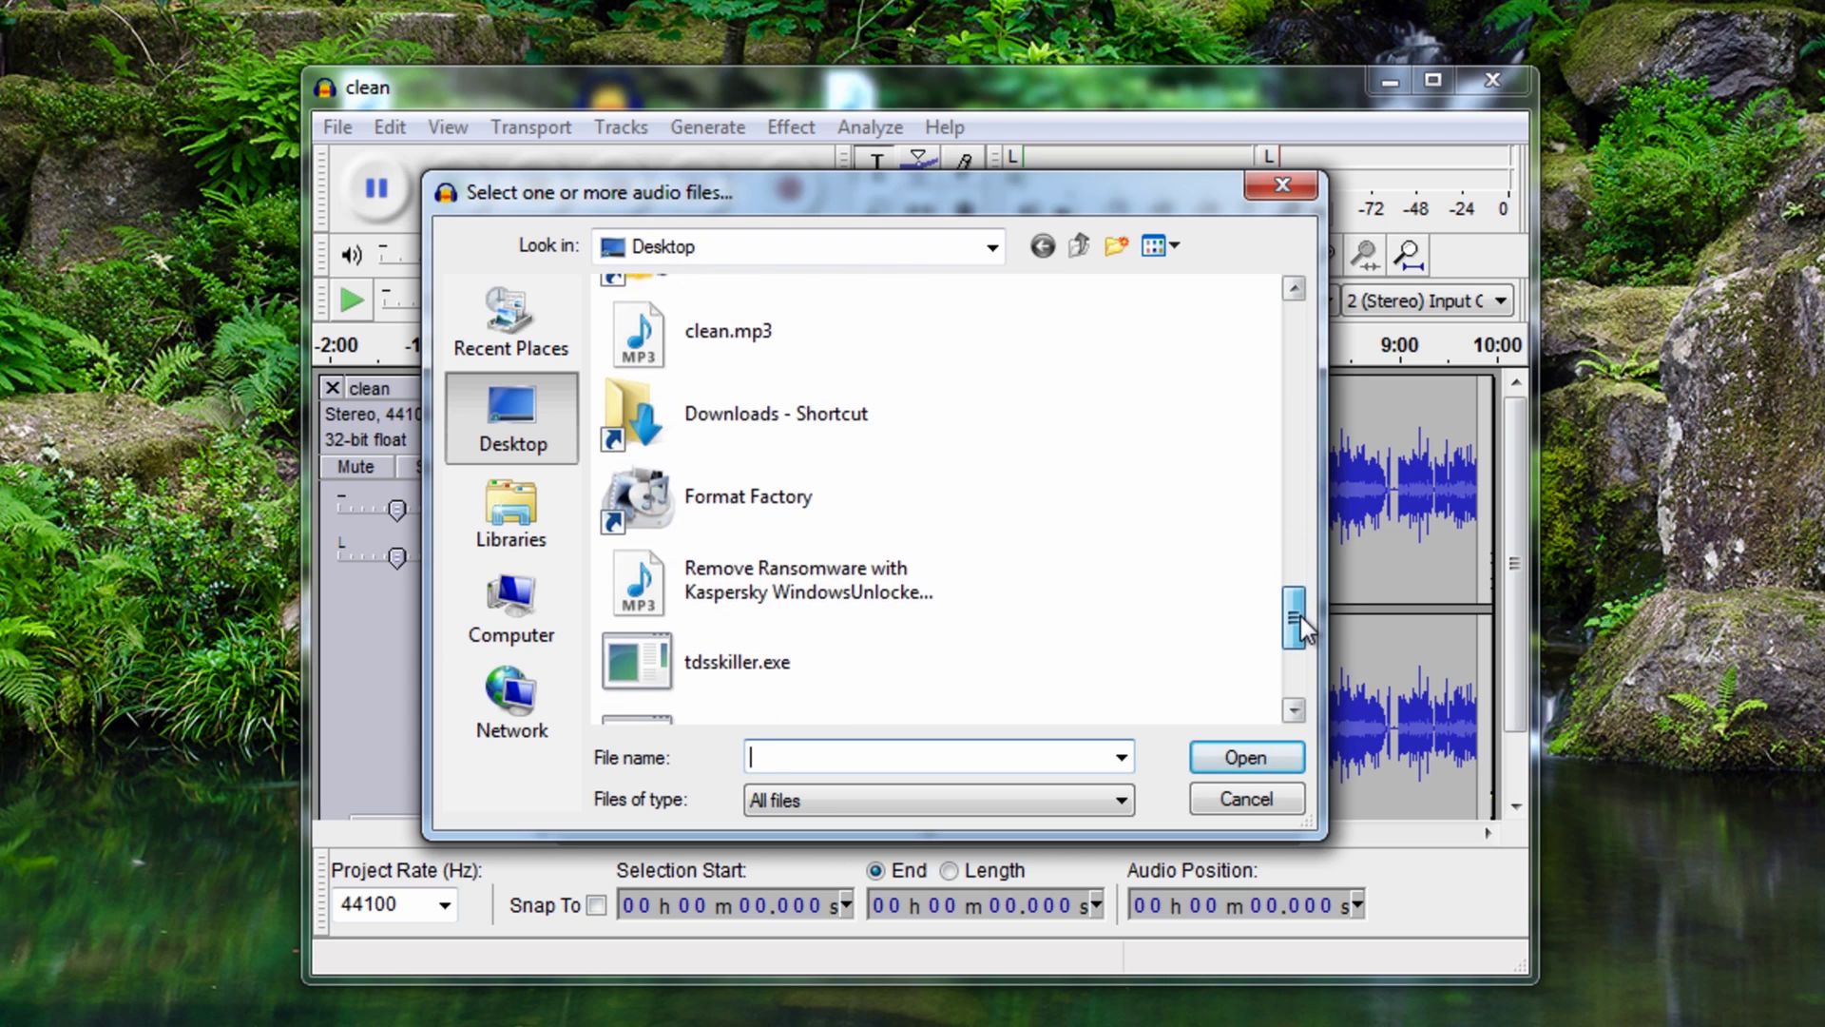
pyautogui.click(766, 579)
pyautogui.click(1246, 757)
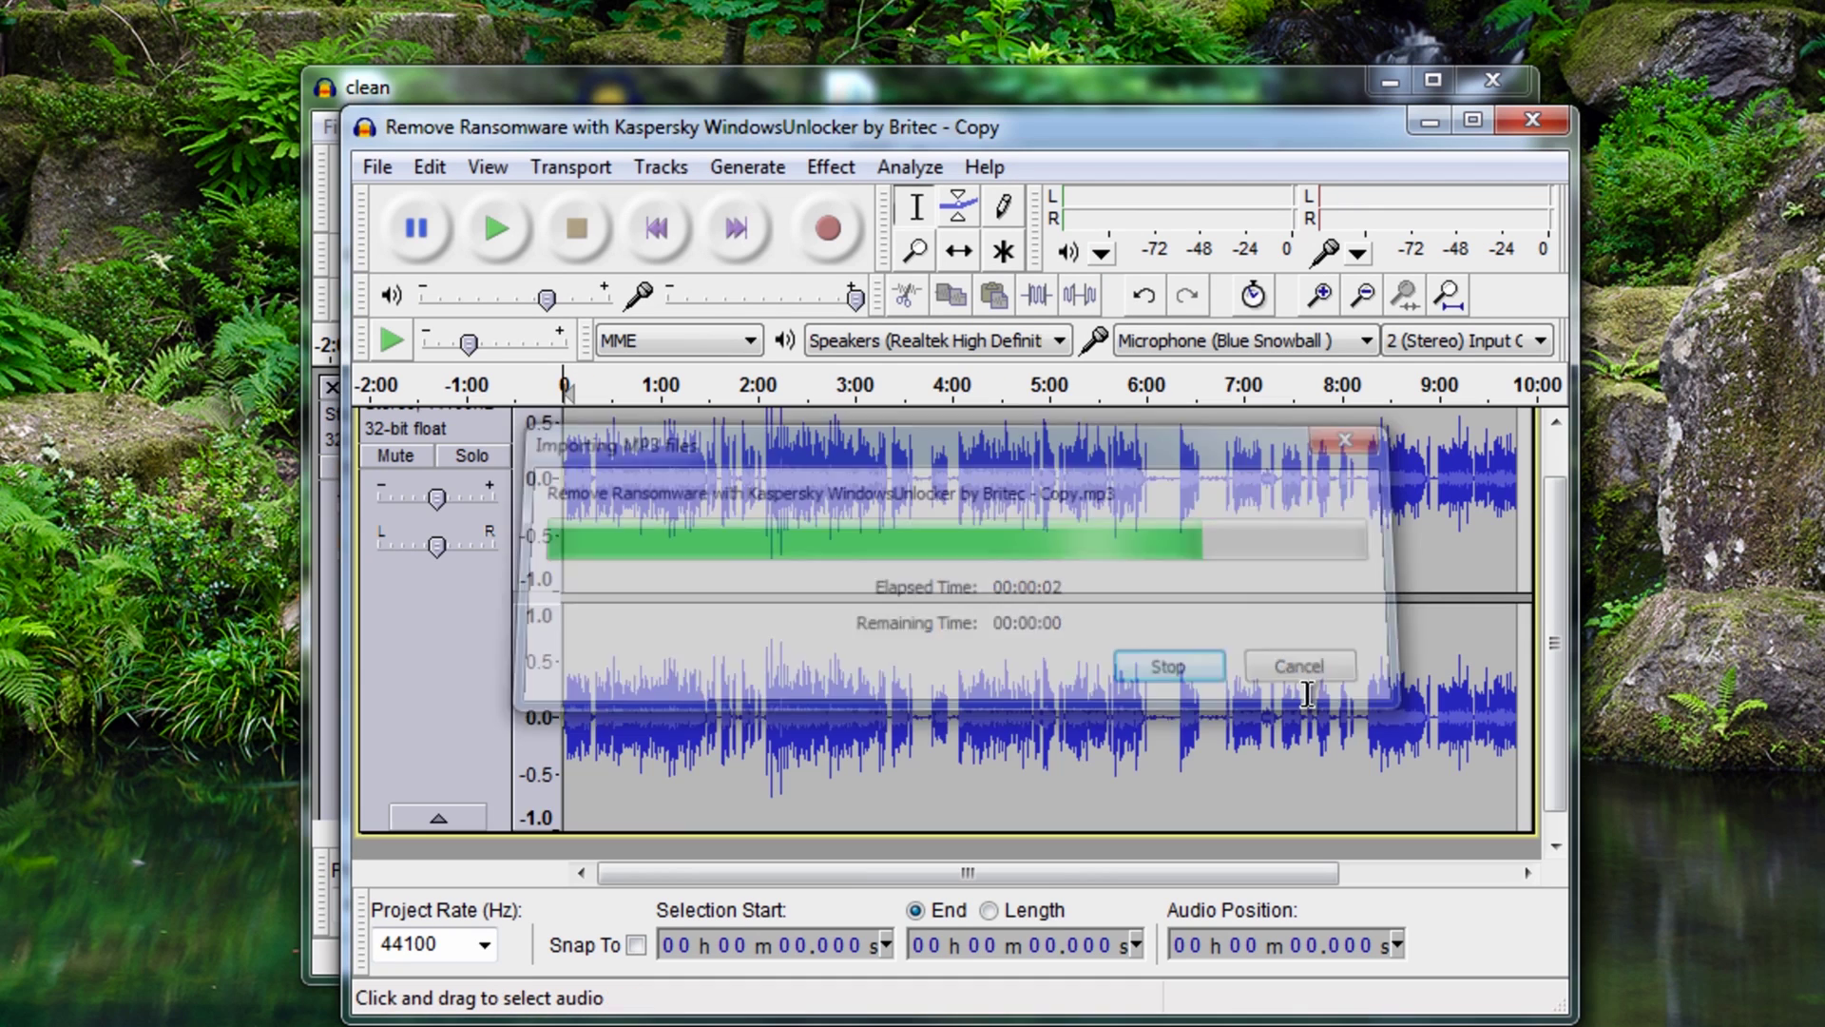
pyautogui.click(939, 86)
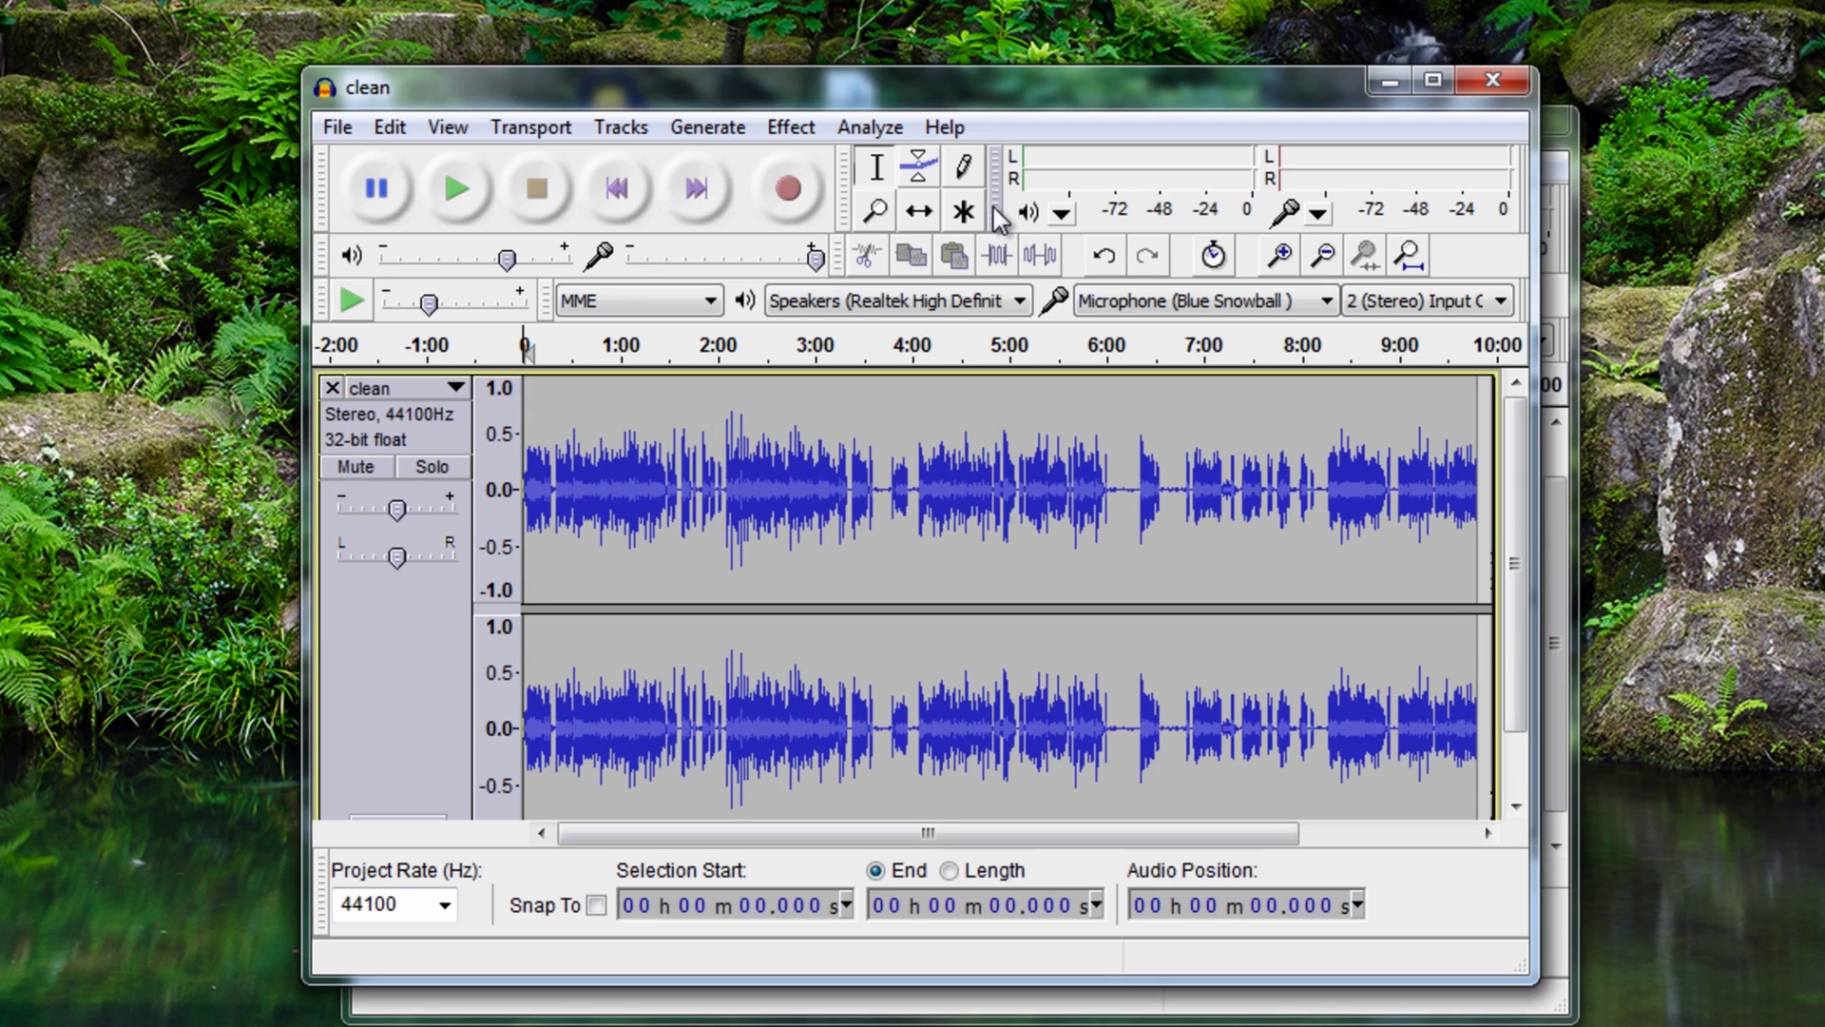
pyautogui.moveTo(875, 88); pyautogui.dragTo(901, 134)
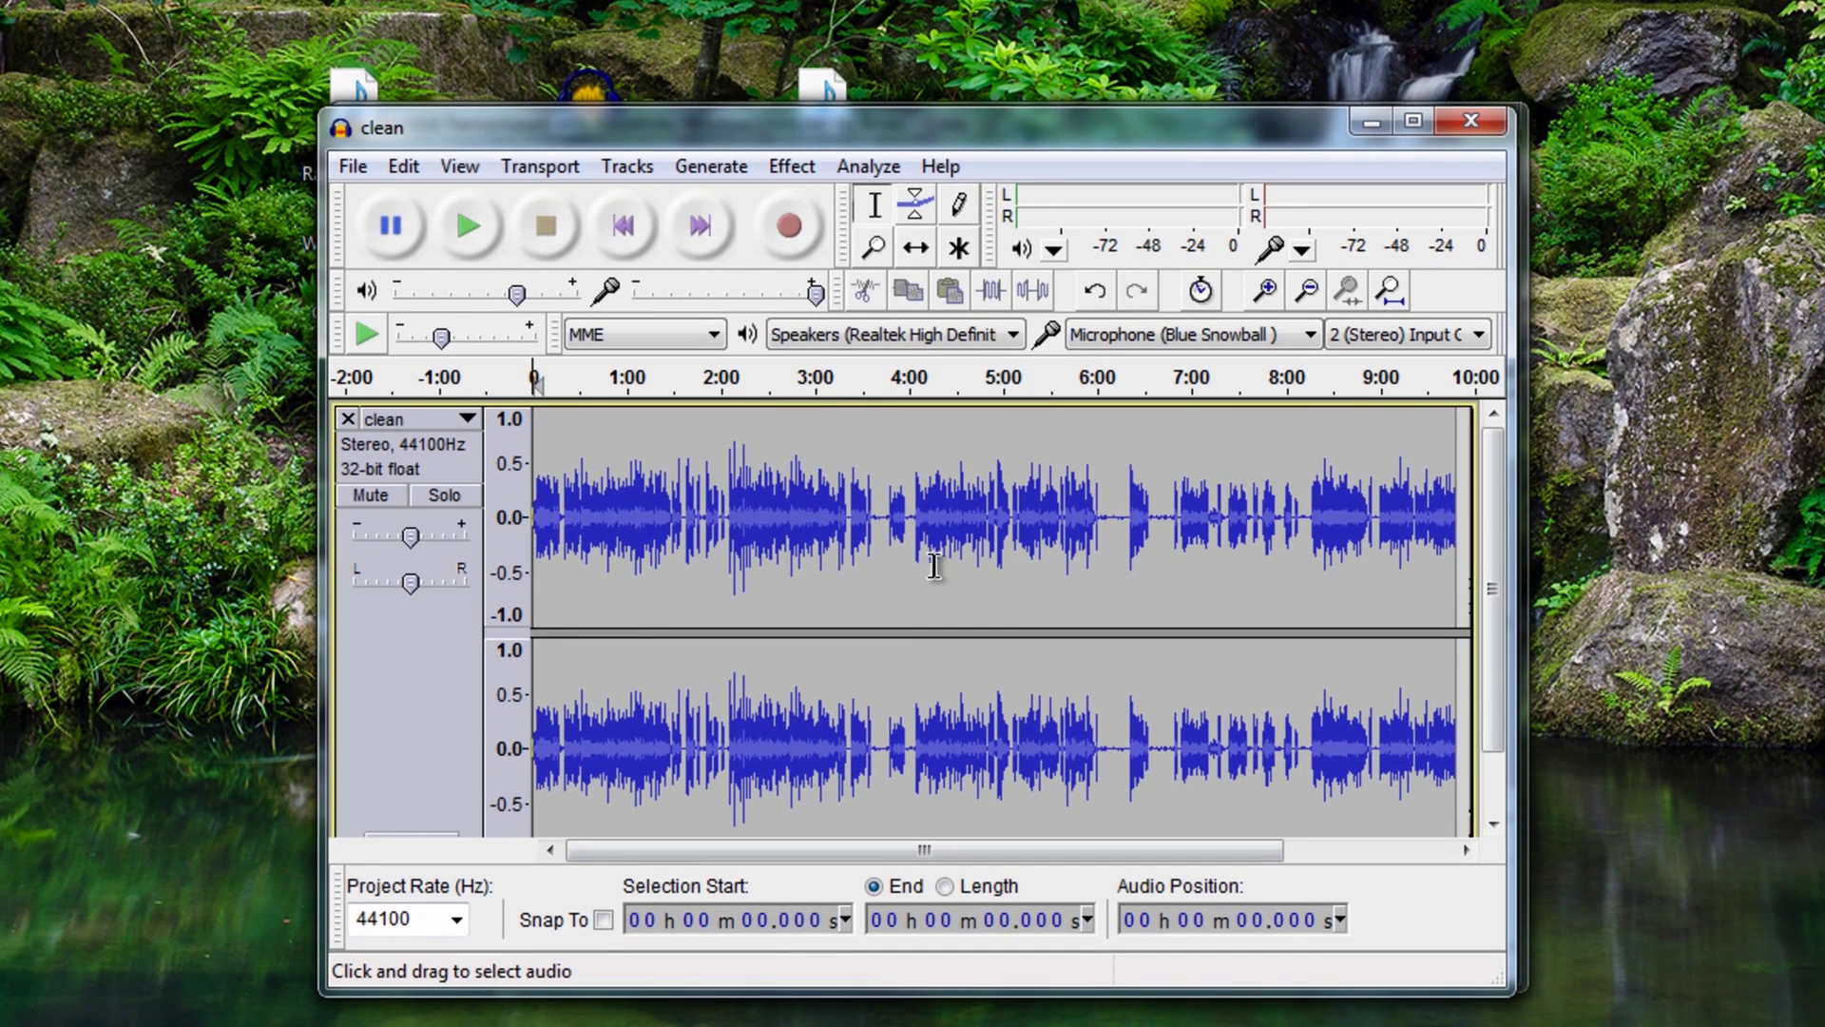
# Select 4:00–4:28 of the clean track and play that passage twice
pyautogui.moveTo(908, 509); pyautogui.dragTo(952, 510)
pyautogui.scroll(-1, 908, 528)
pyautogui.scroll(1, 908, 527)
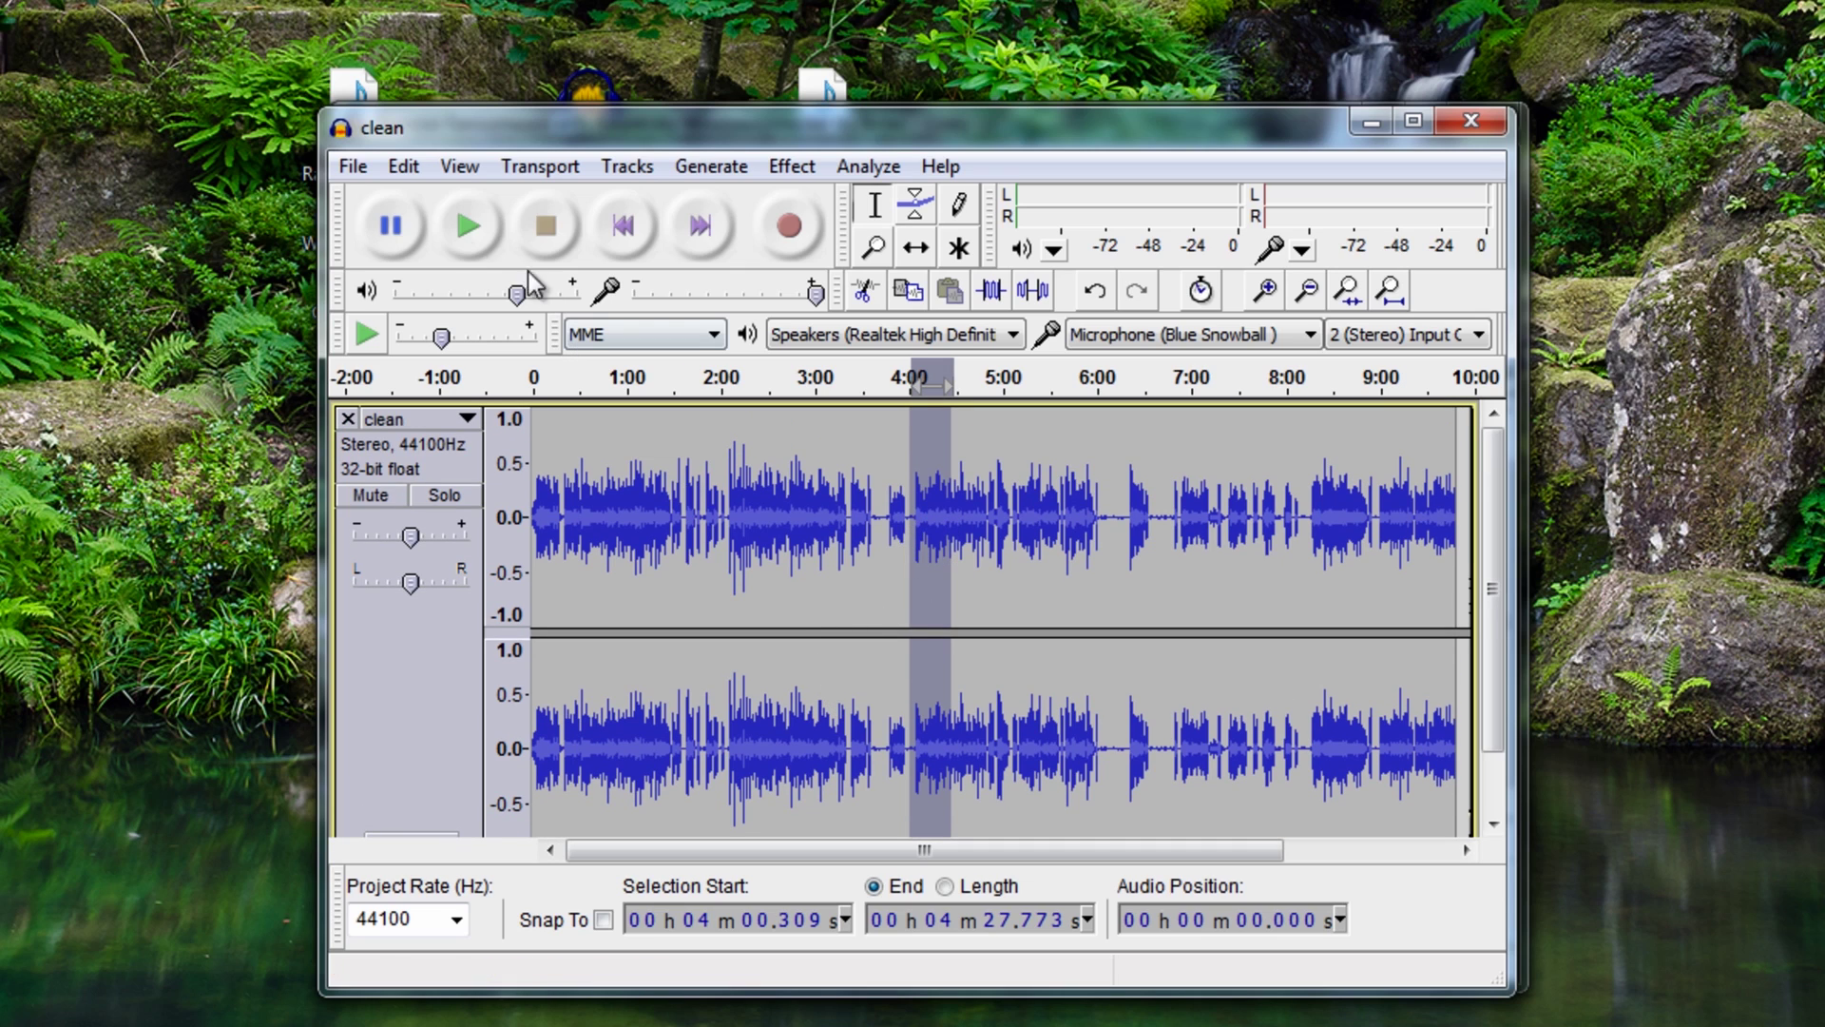
pyautogui.click(466, 228)
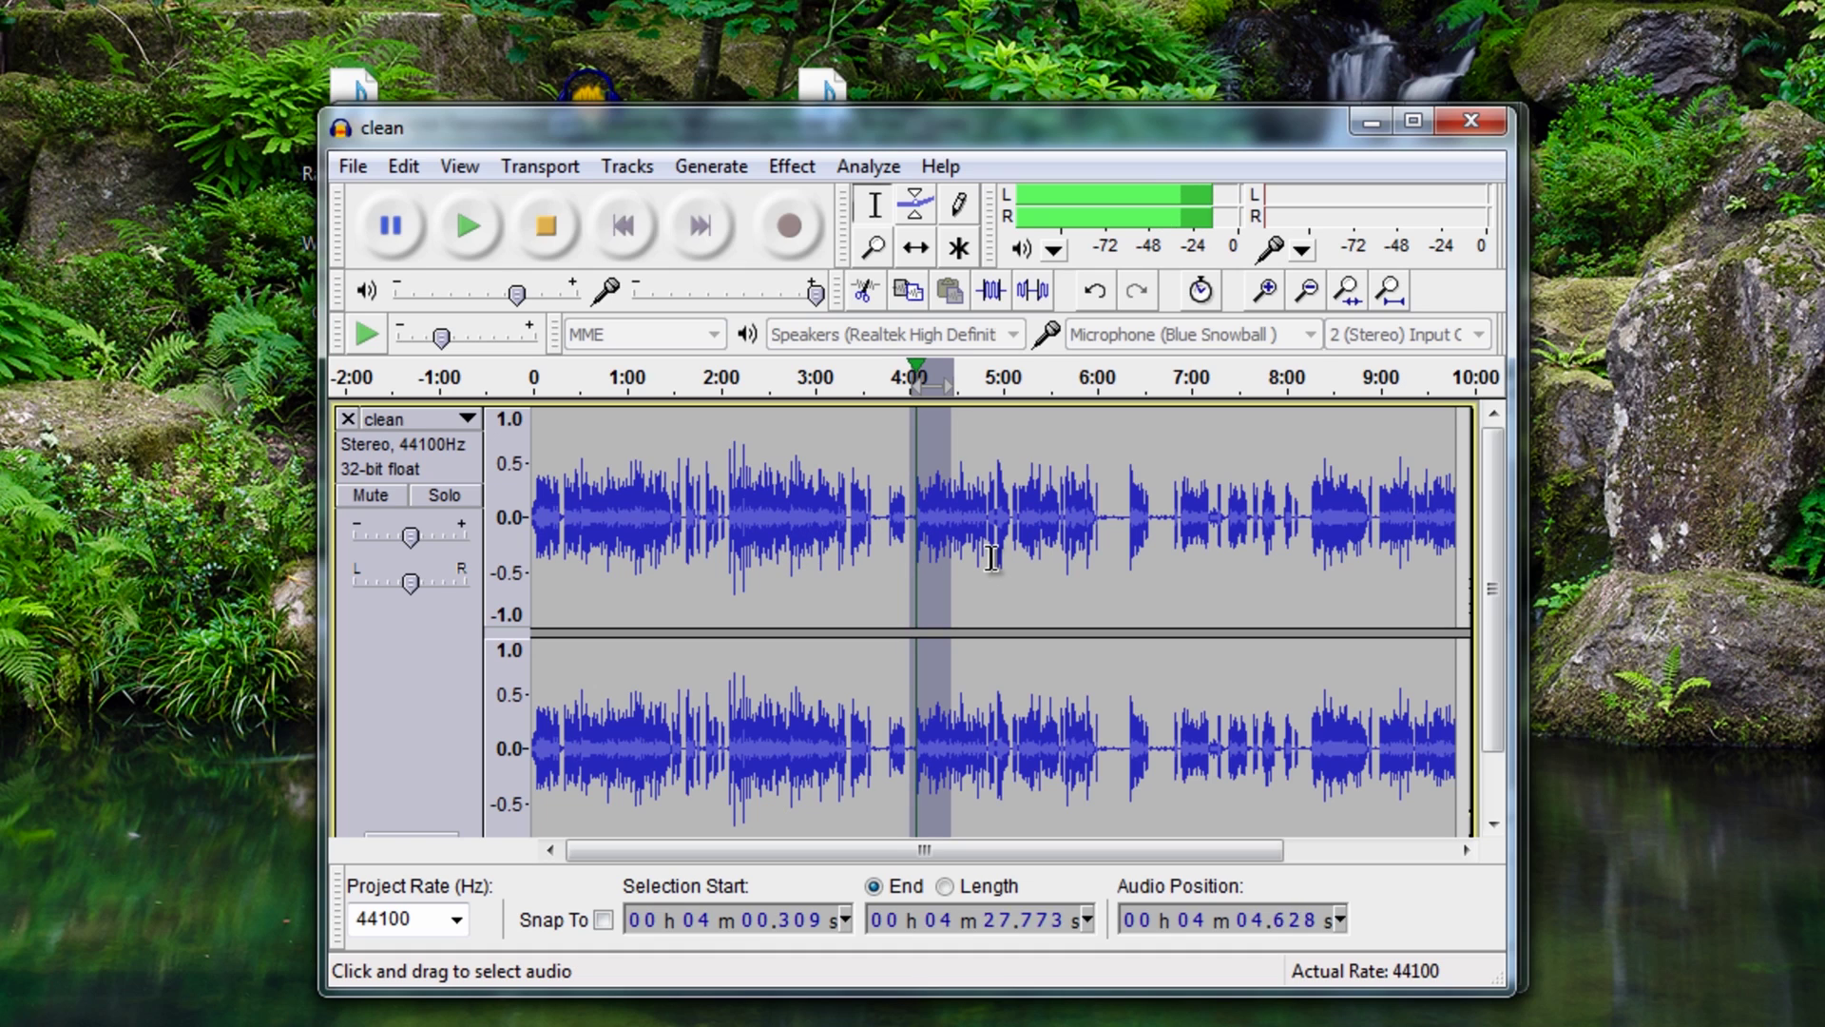
pyautogui.click(544, 229)
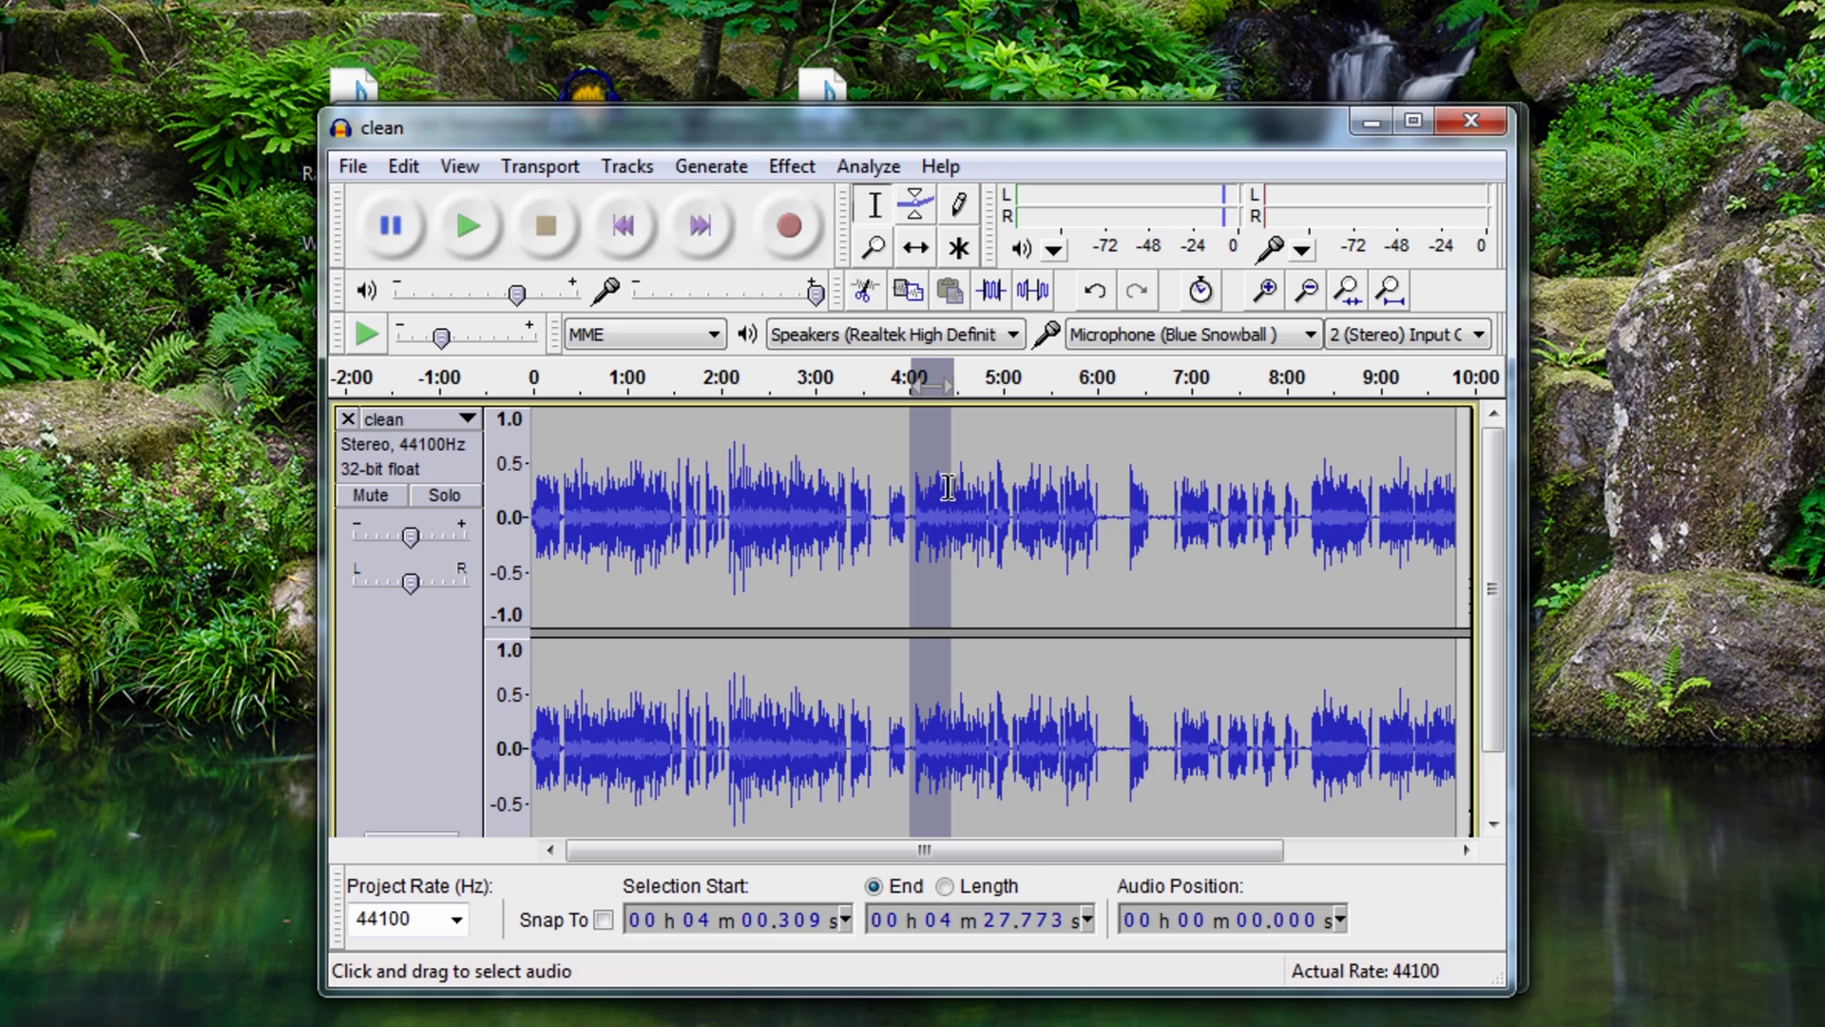
pyautogui.click(466, 232)
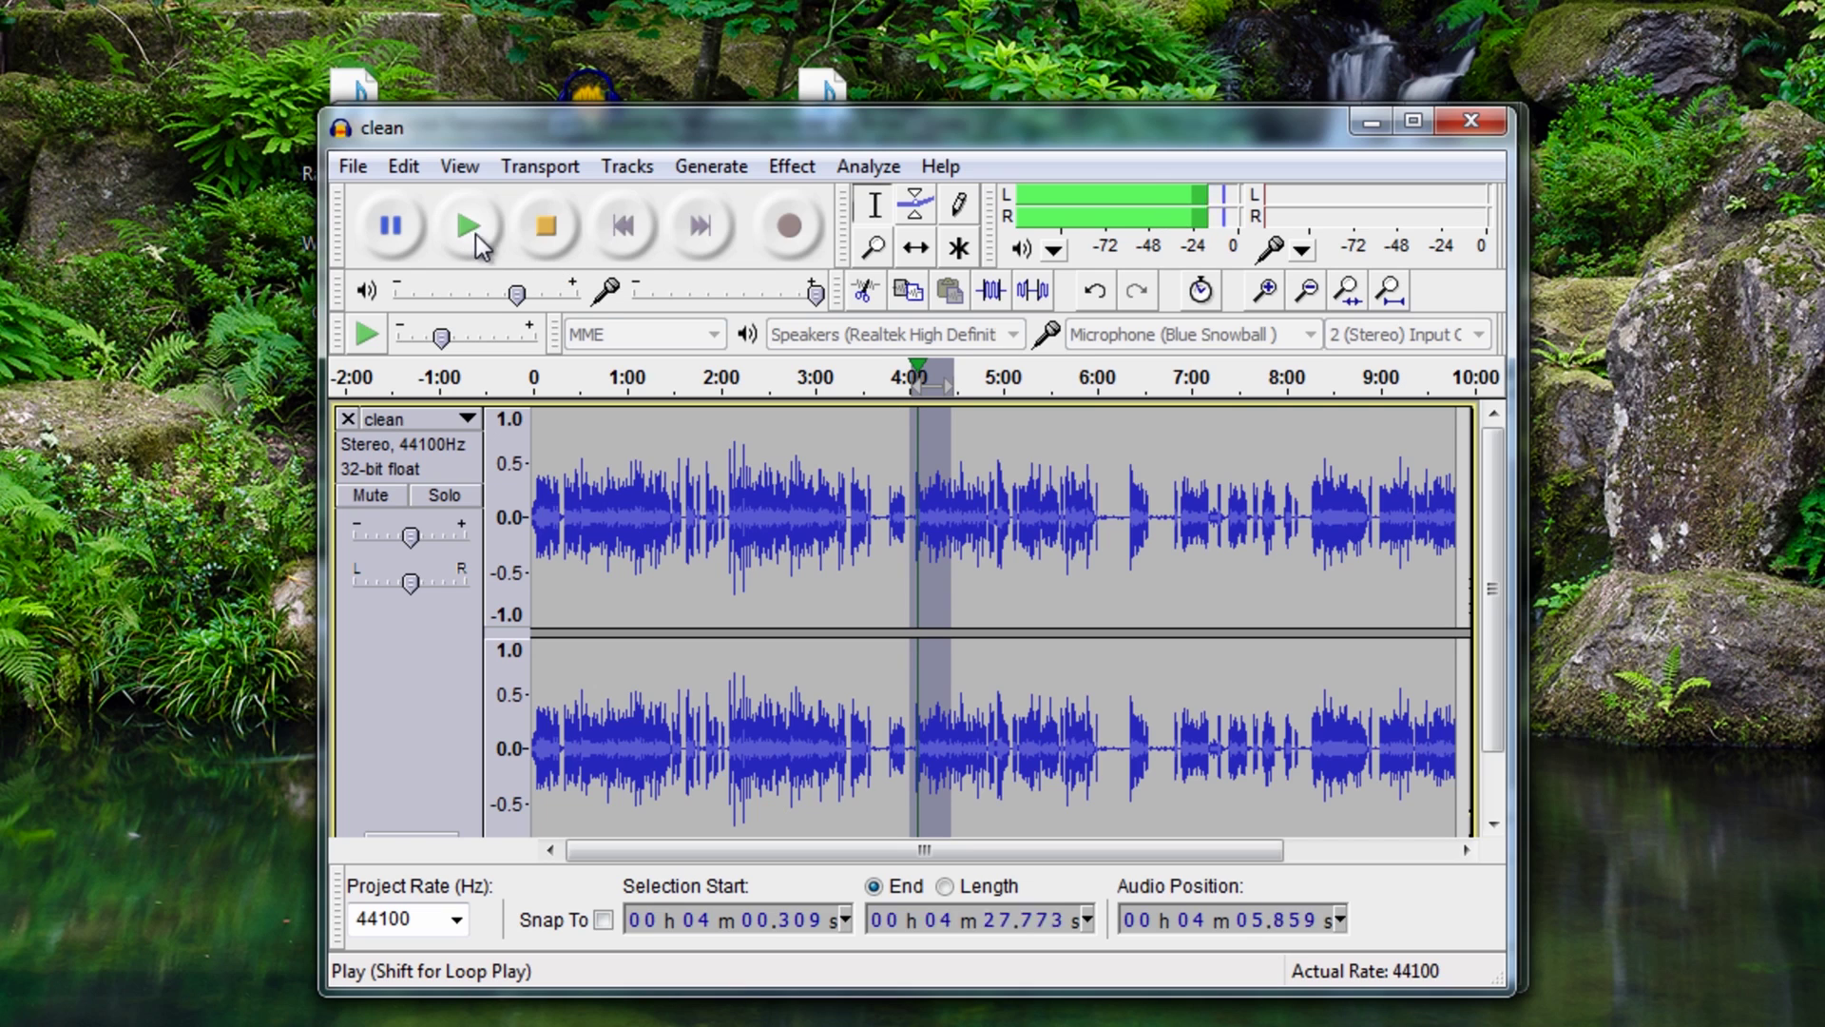
pyautogui.click(548, 230)
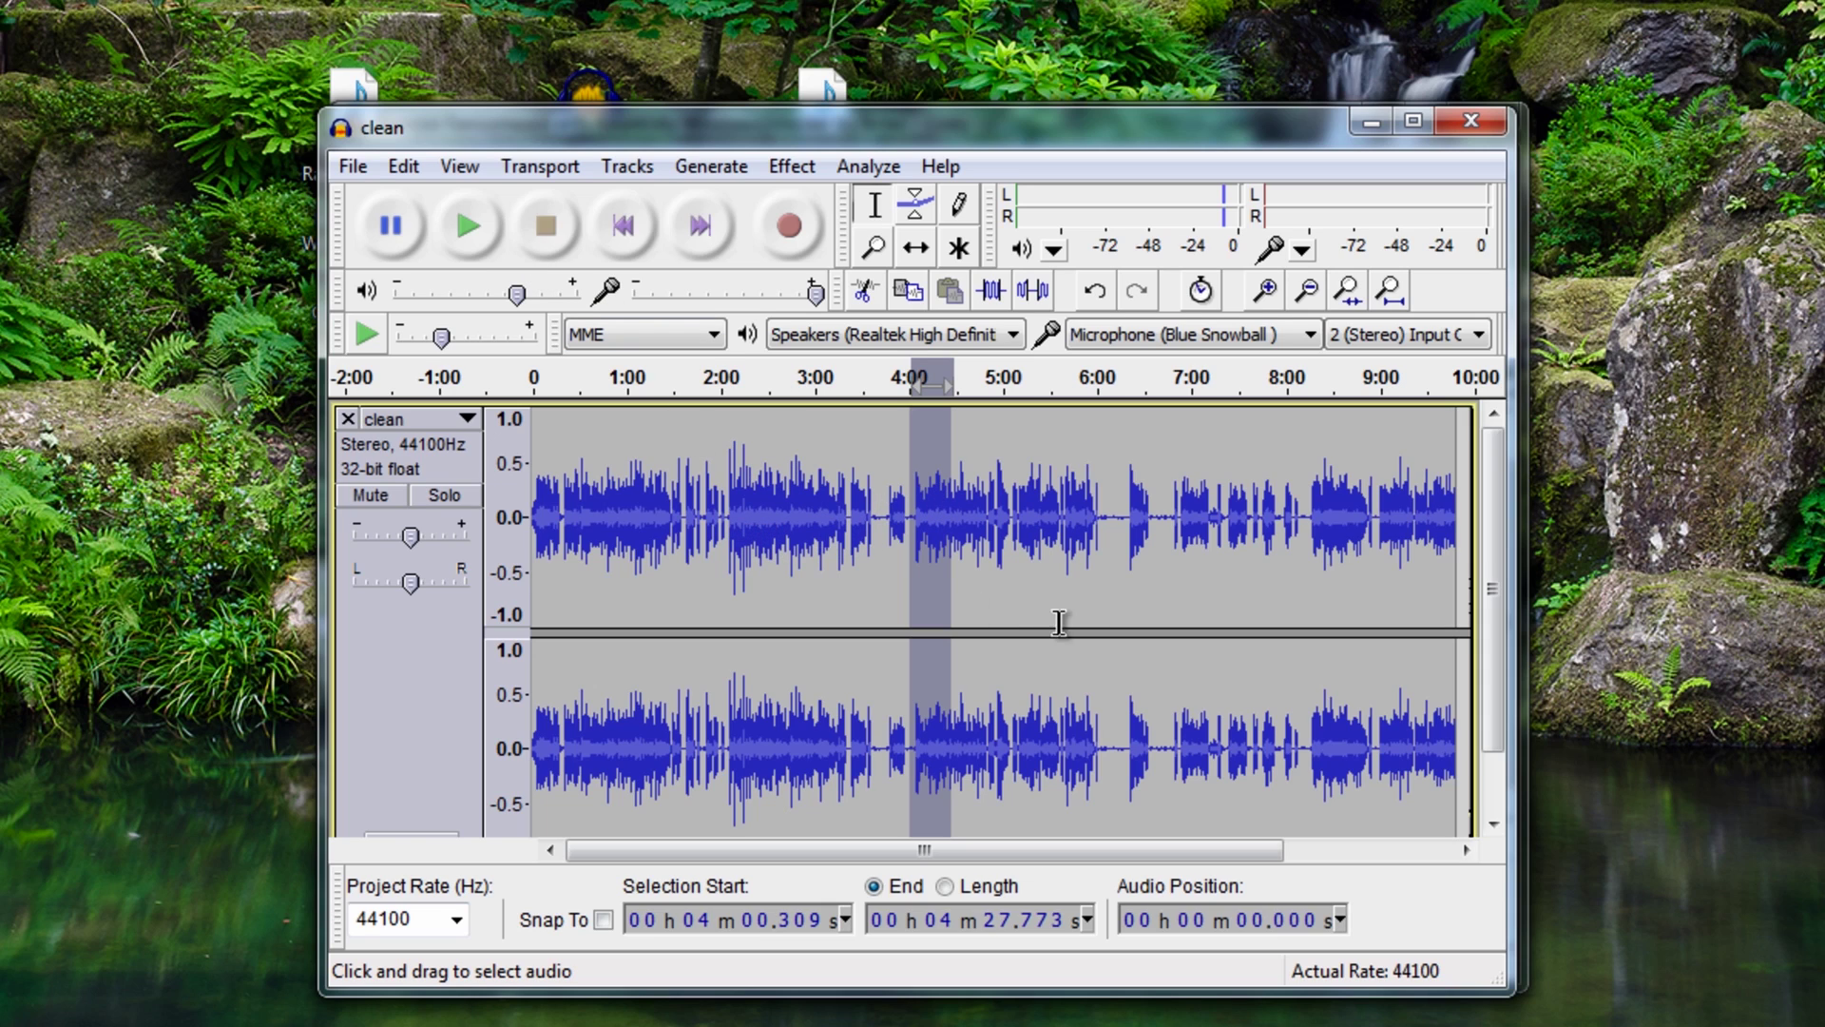
# Place the cursor at 6:39, then move it to about 6:32
pyautogui.click(1158, 520)
pyautogui.scroll(-1, 1174, 532)
pyautogui.scroll(1, 1164, 561)
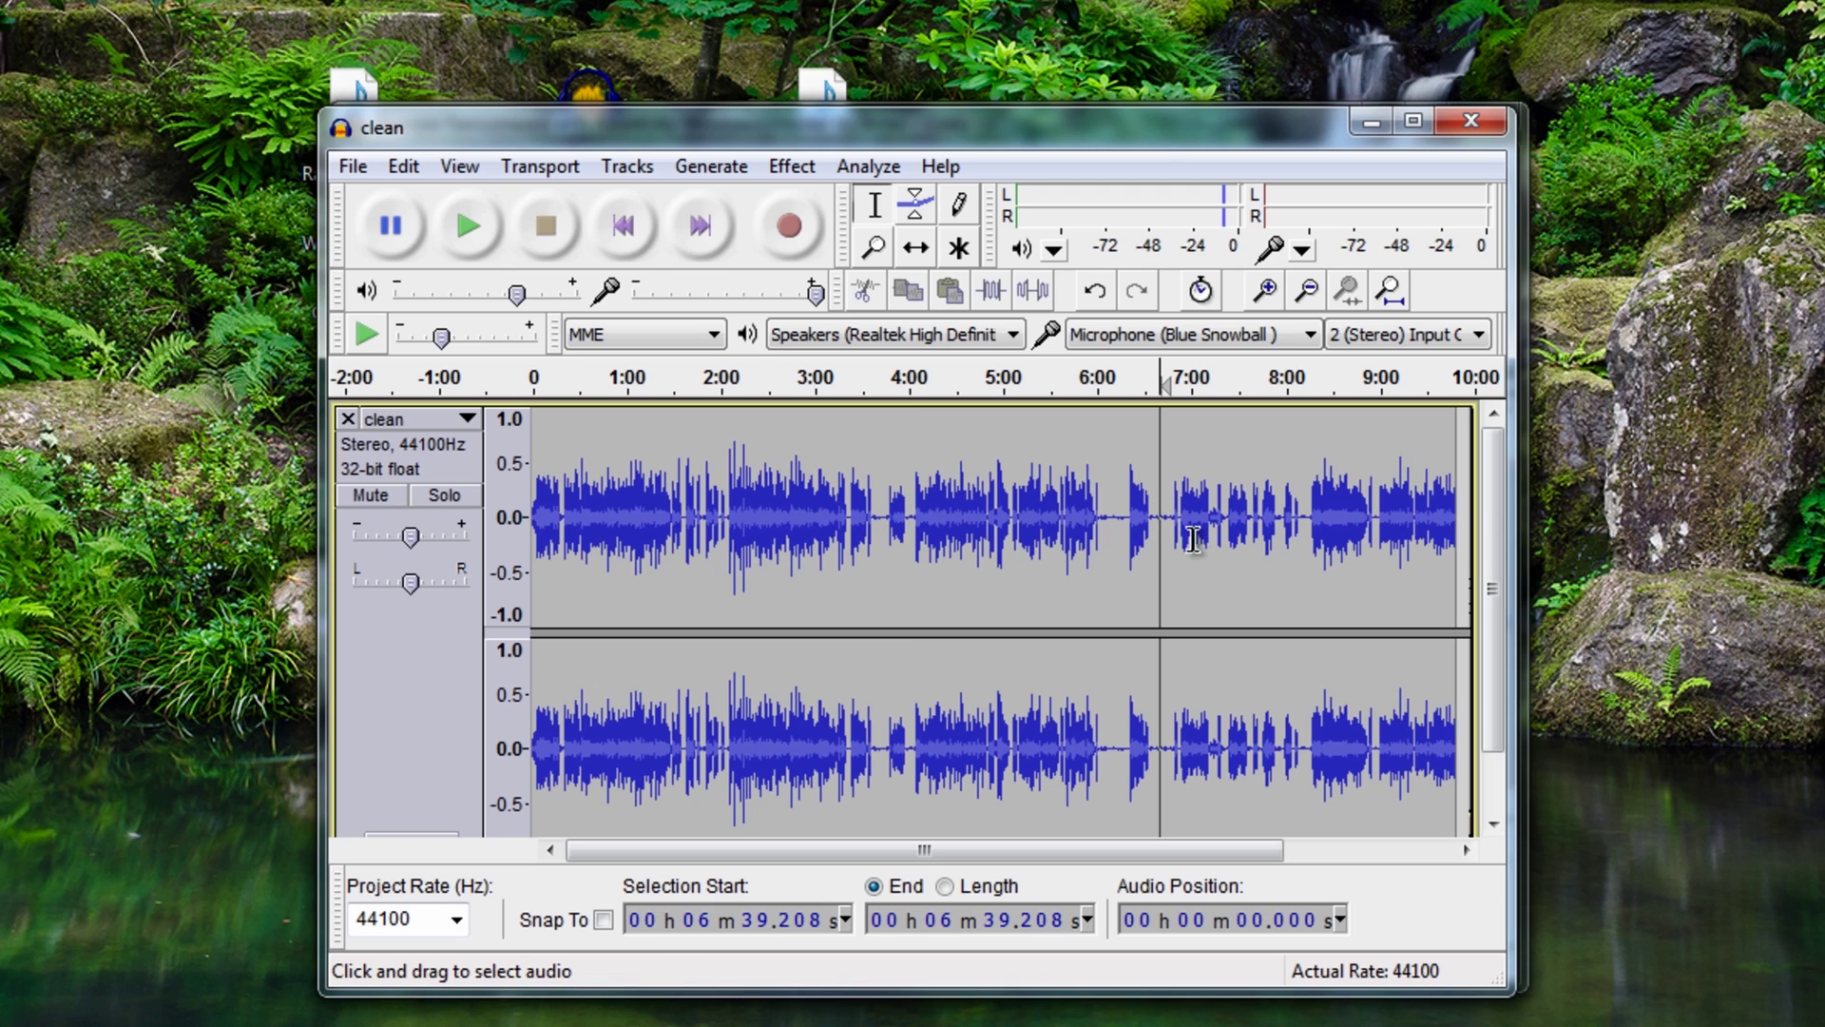
pyautogui.click(1150, 509)
# Play the 6:34–6:50 passage, then select the quiet stretch from about 6:01 to 6:20
pyautogui.moveTo(1153, 509); pyautogui.dragTo(1171, 512)
pyautogui.scroll(-1, 1172, 513)
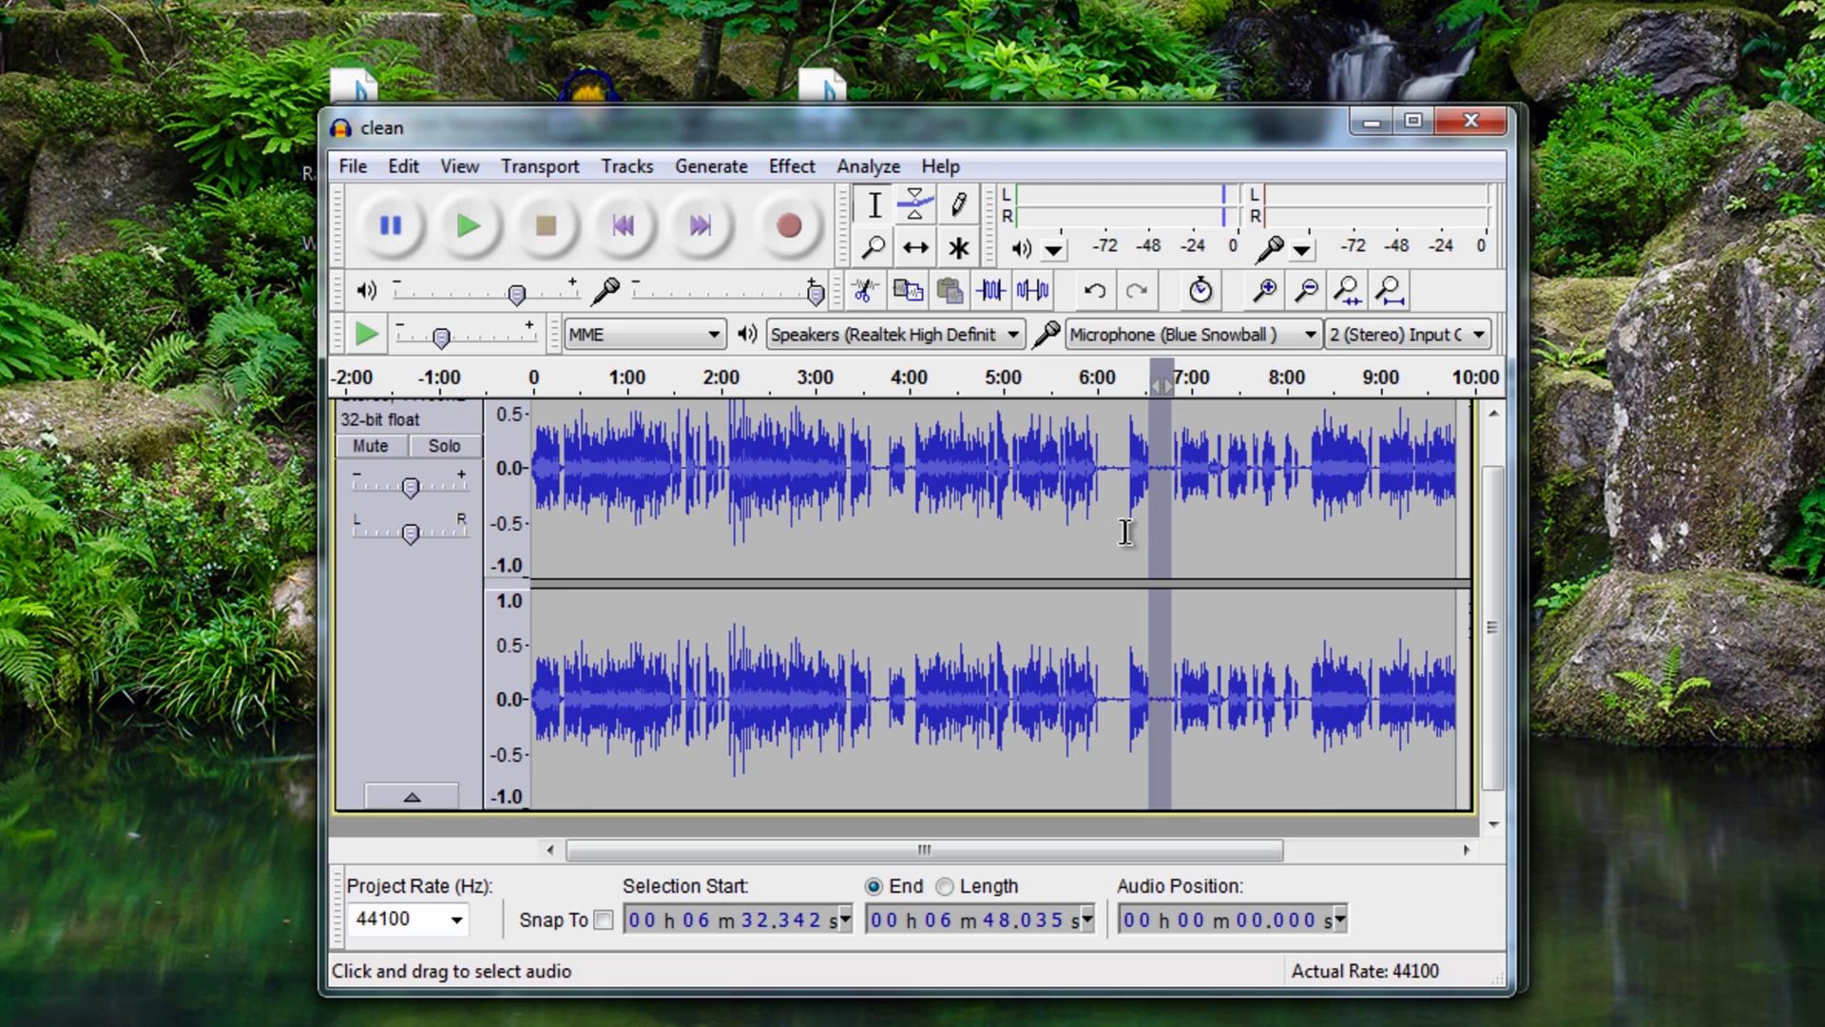
pyautogui.click(1128, 531)
pyautogui.scroll(1, 1146, 532)
pyautogui.moveTo(1151, 509); pyautogui.dragTo(1176, 516)
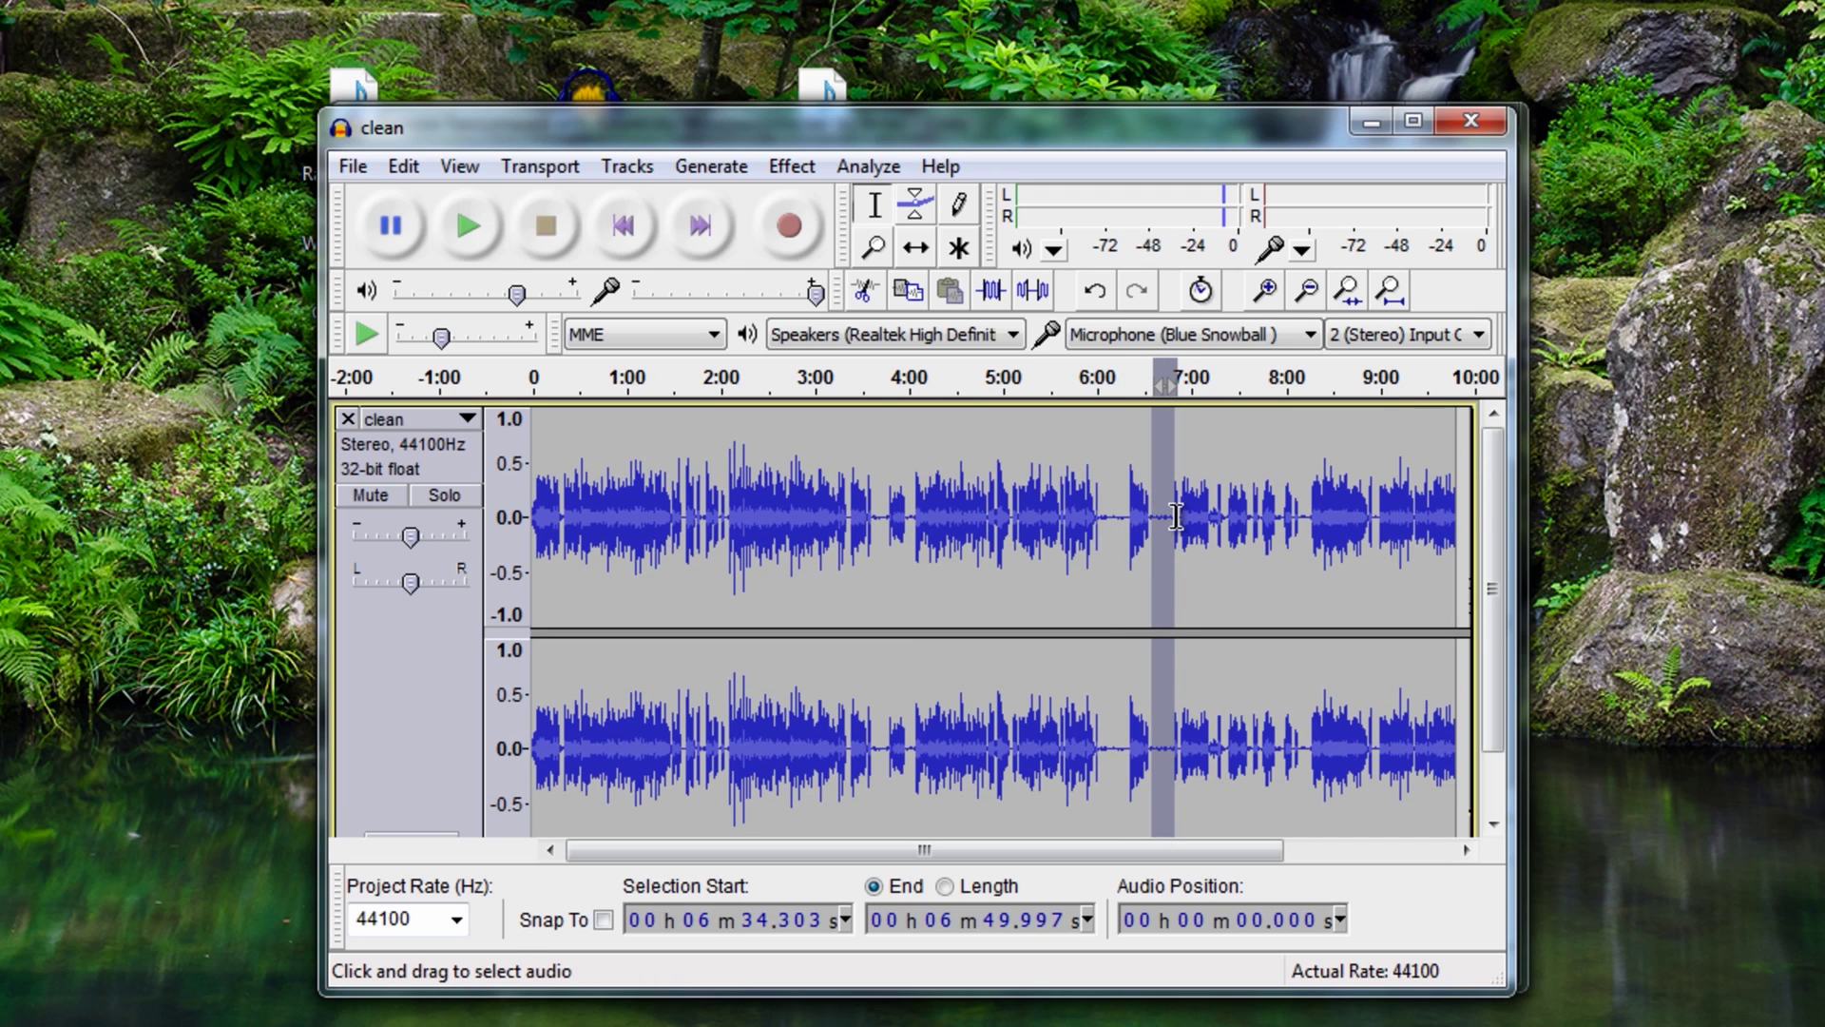
pyautogui.scroll(-1, 1164, 519)
pyautogui.scroll(1, 1140, 561)
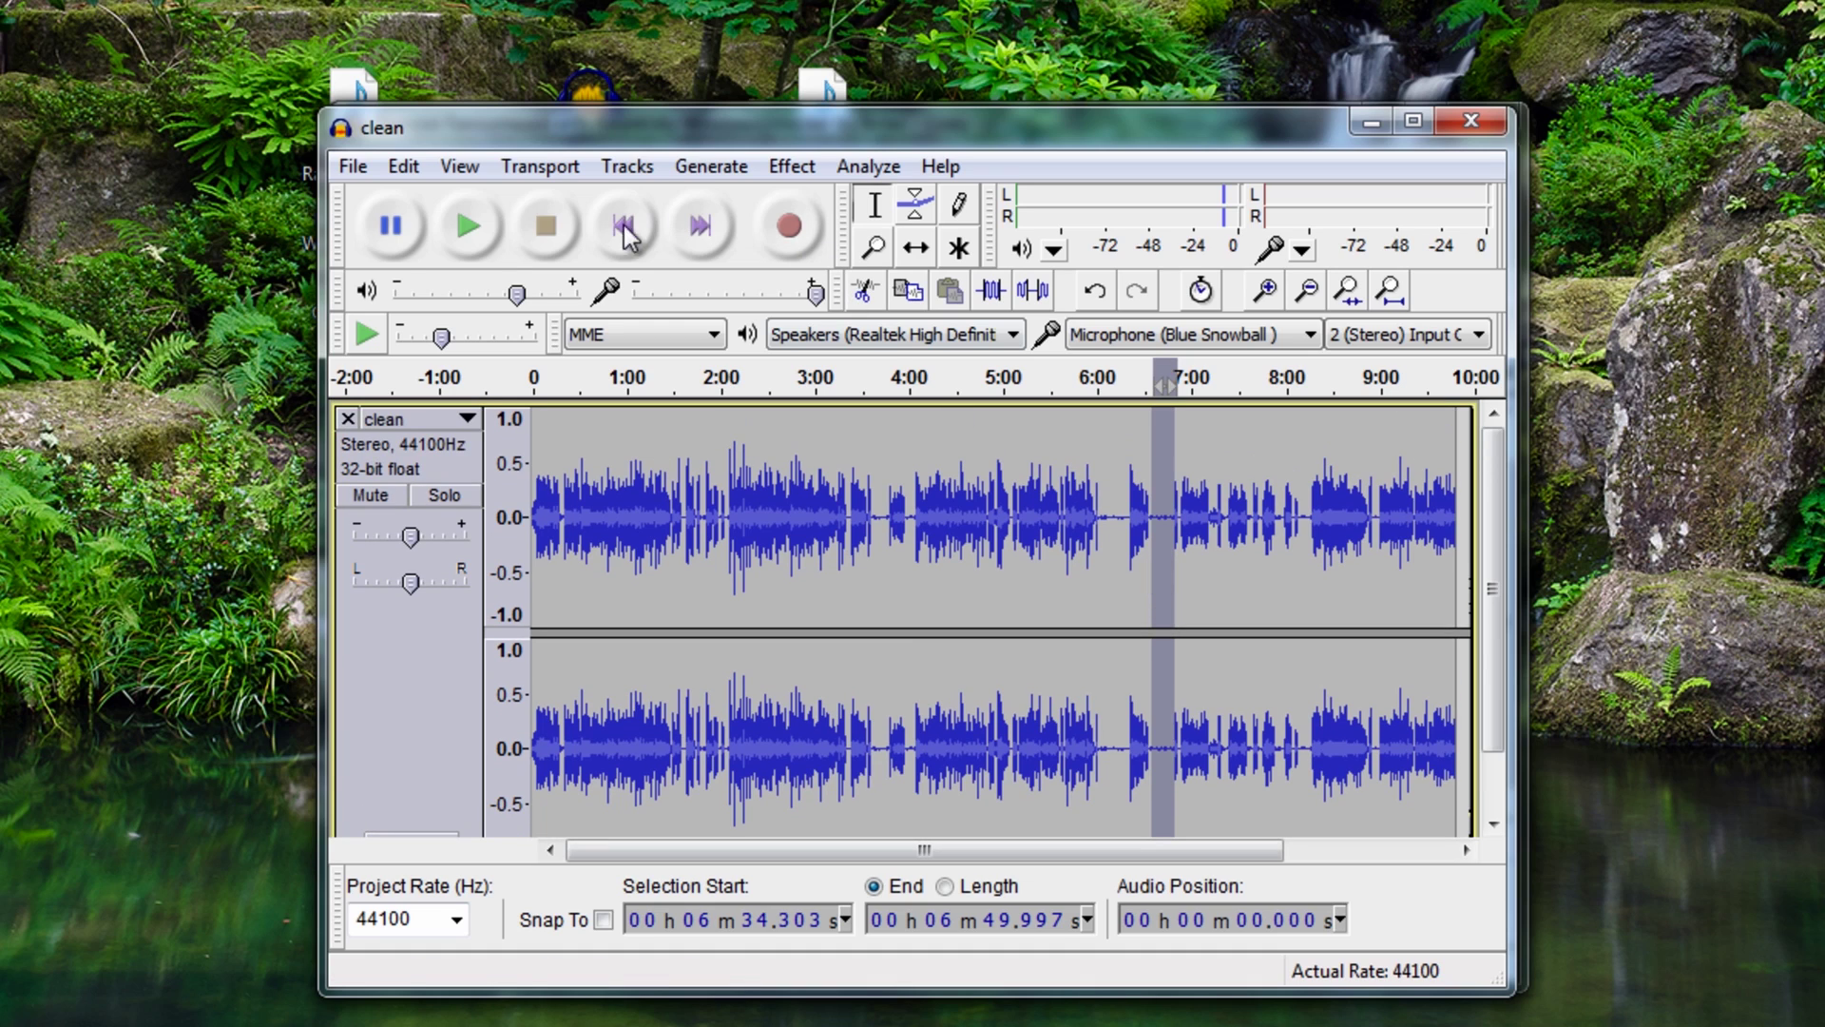
pyautogui.click(470, 228)
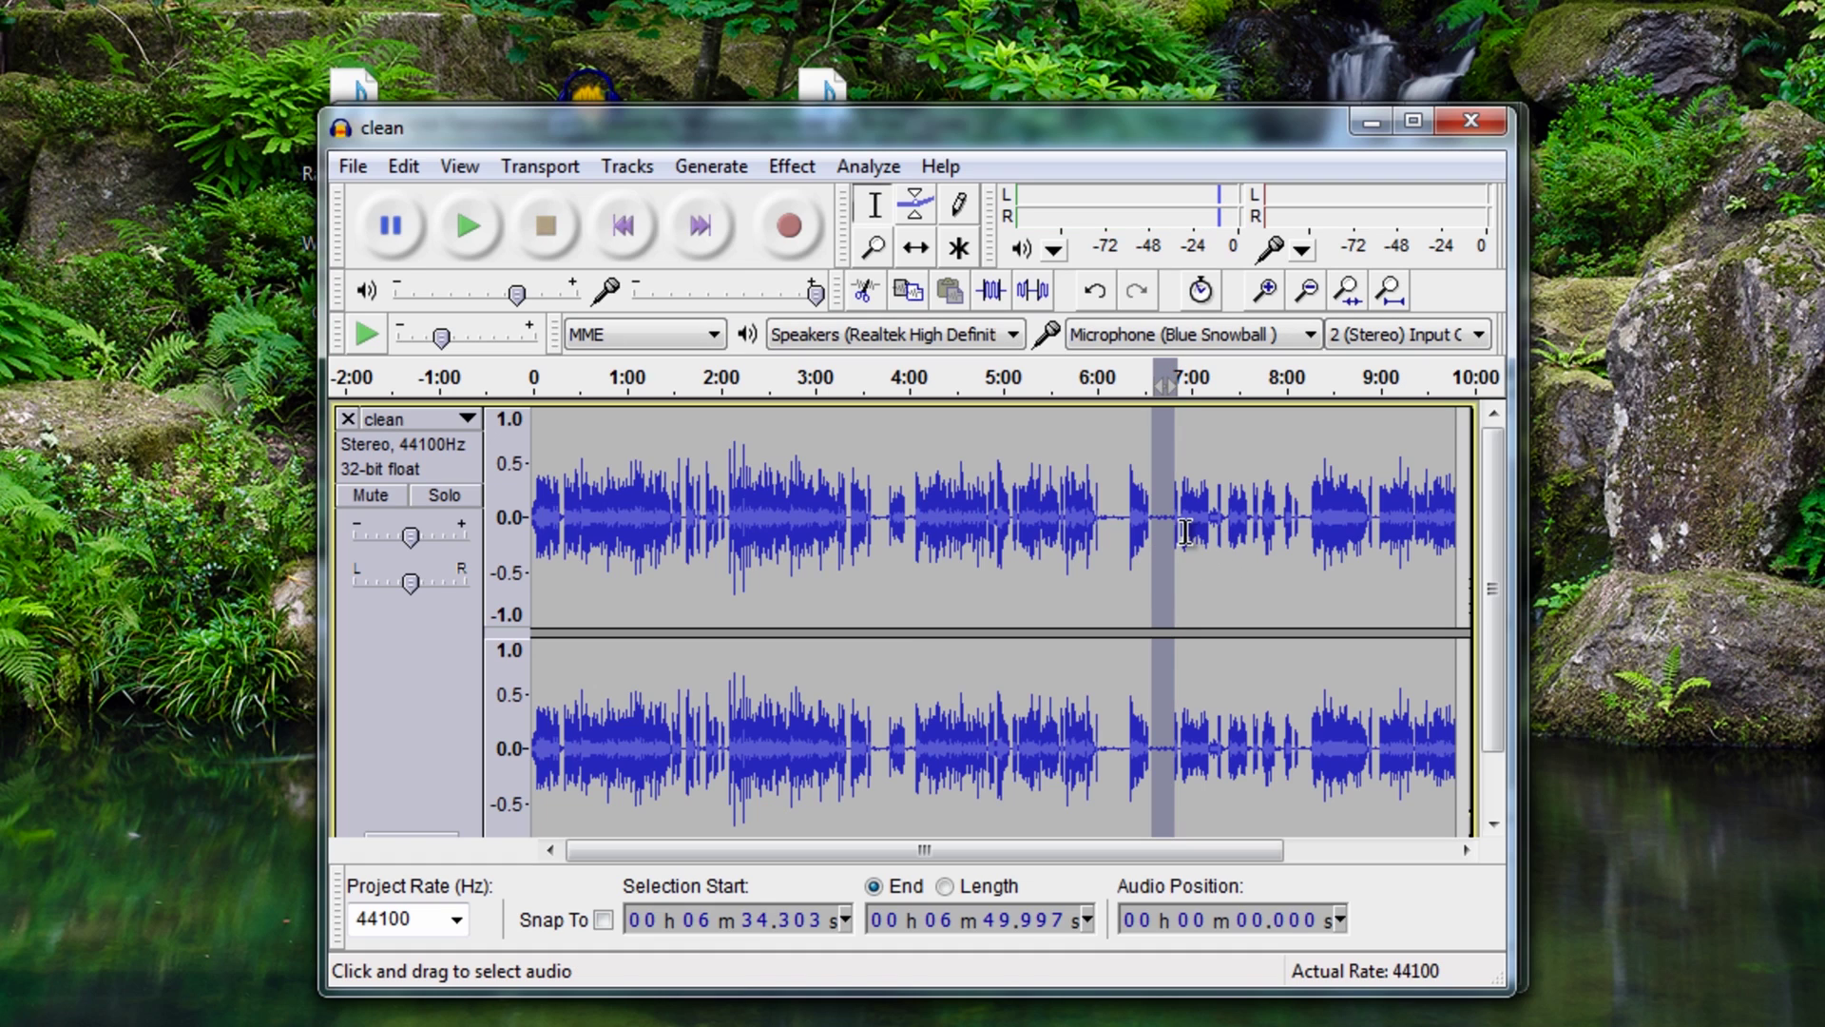
pyautogui.moveTo(1099, 513); pyautogui.dragTo(1129, 516)
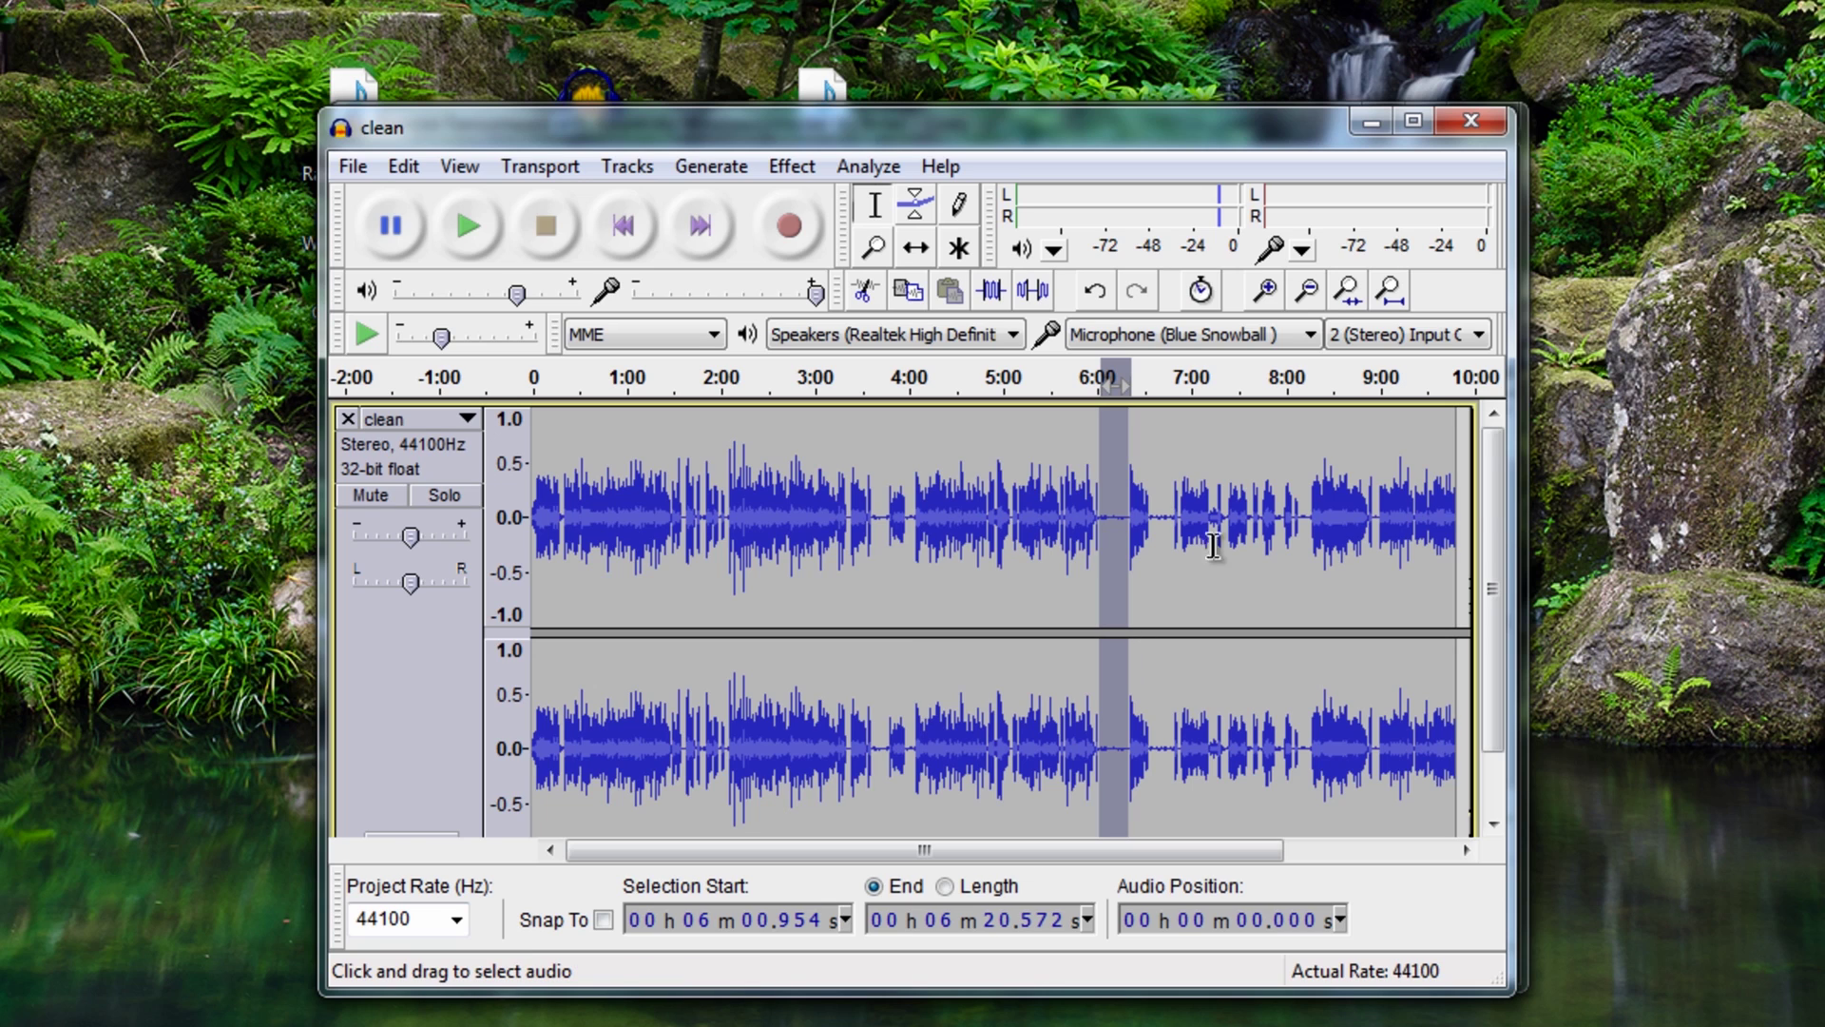
# Use Effect > Noise Removal's Get Noise Profile on the selected 6:01–6:20 quiet stretch
pyautogui.click(793, 168)
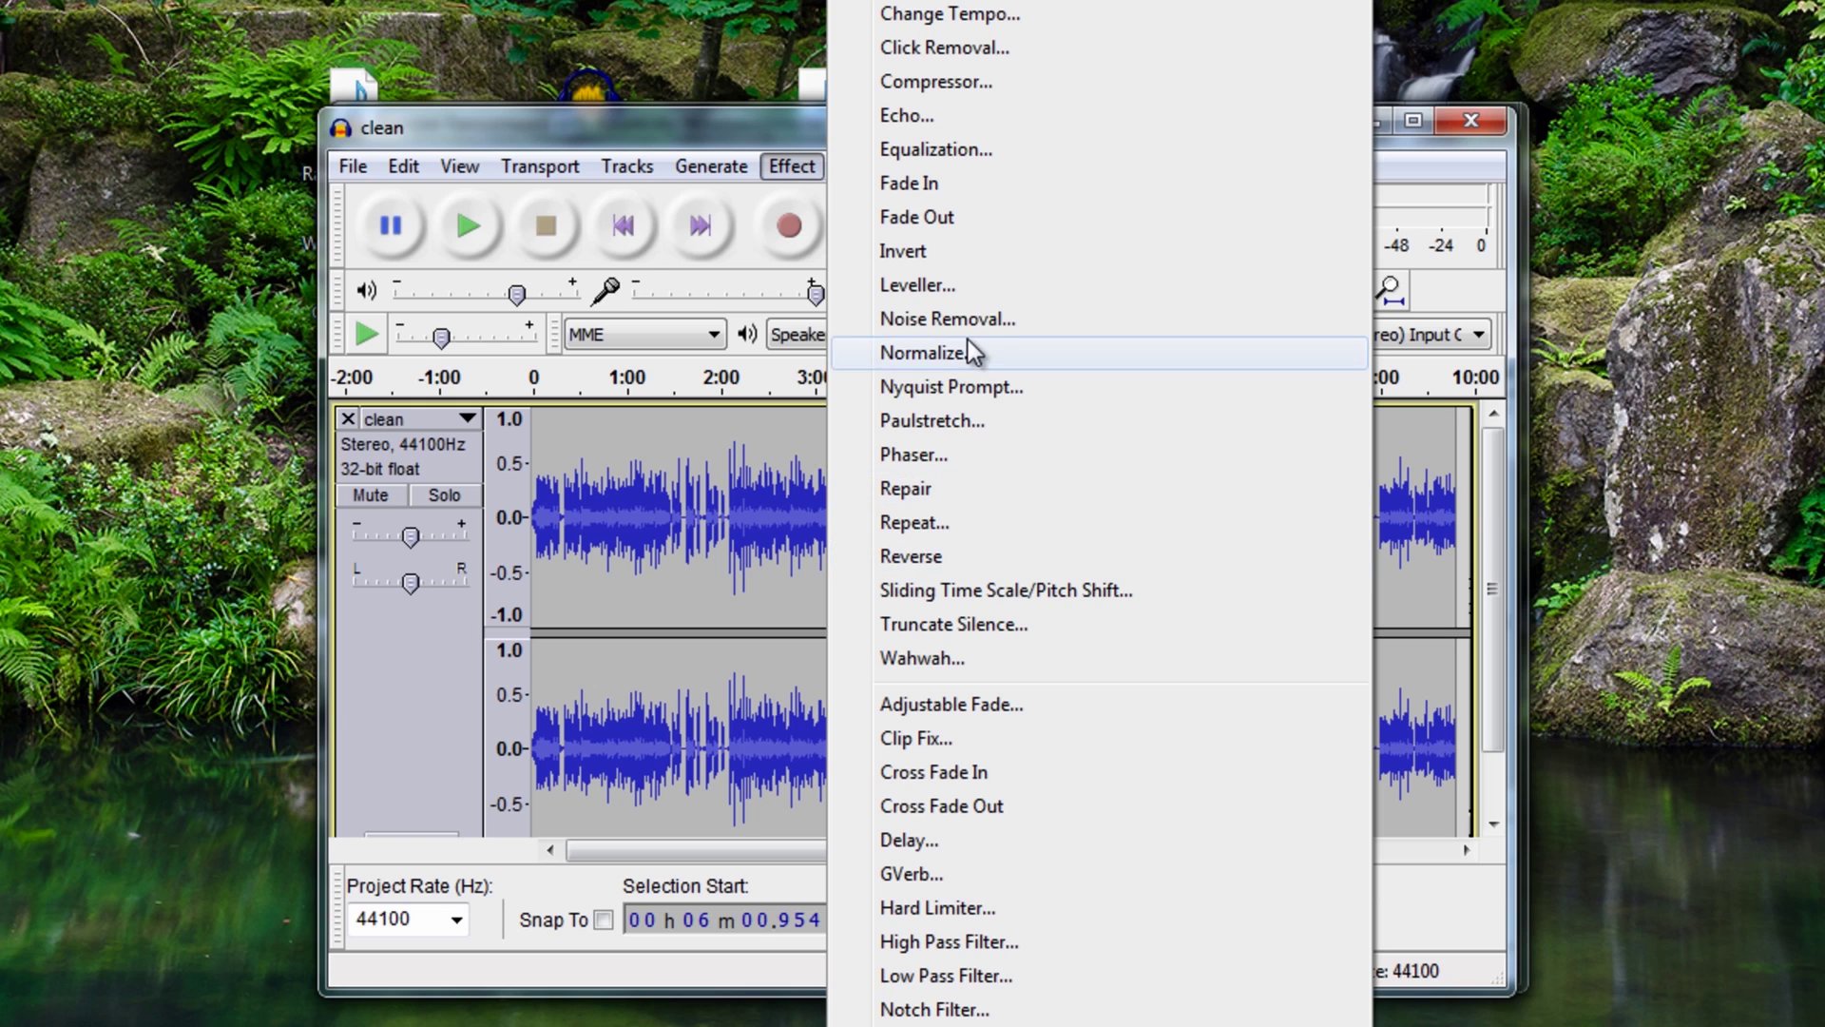
pyautogui.click(968, 323)
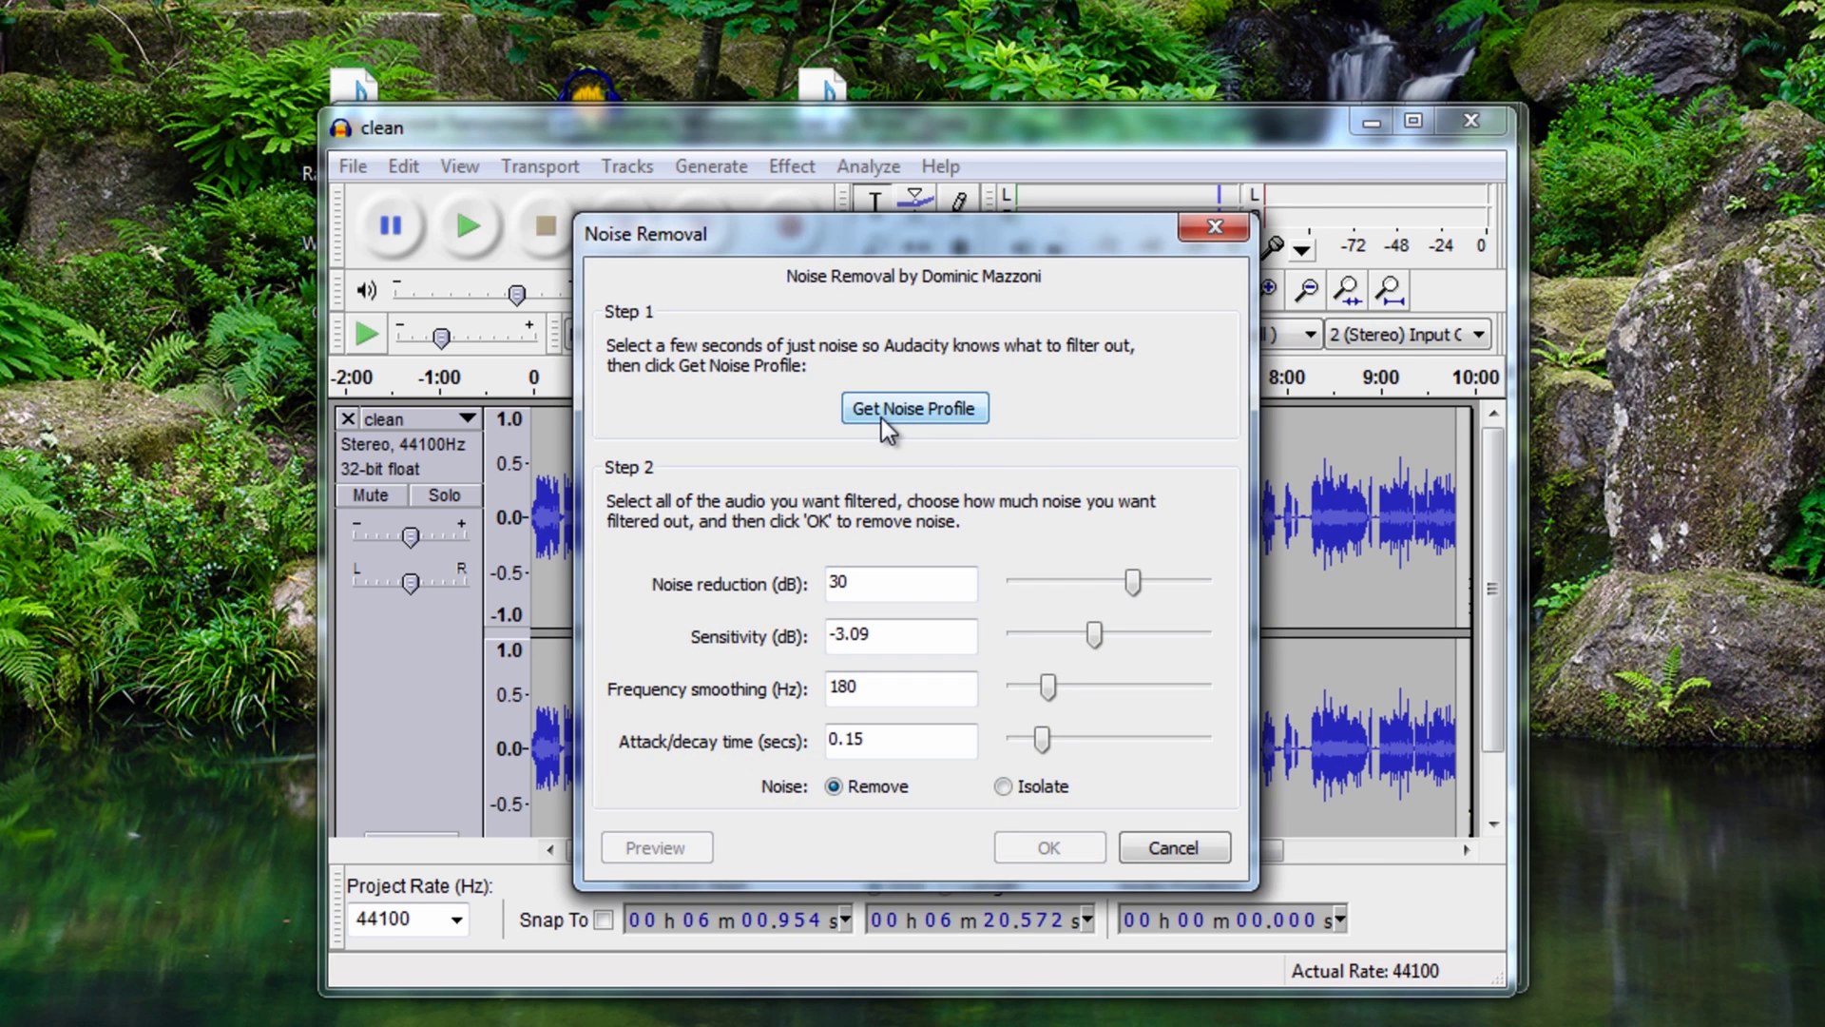
pyautogui.click(903, 415)
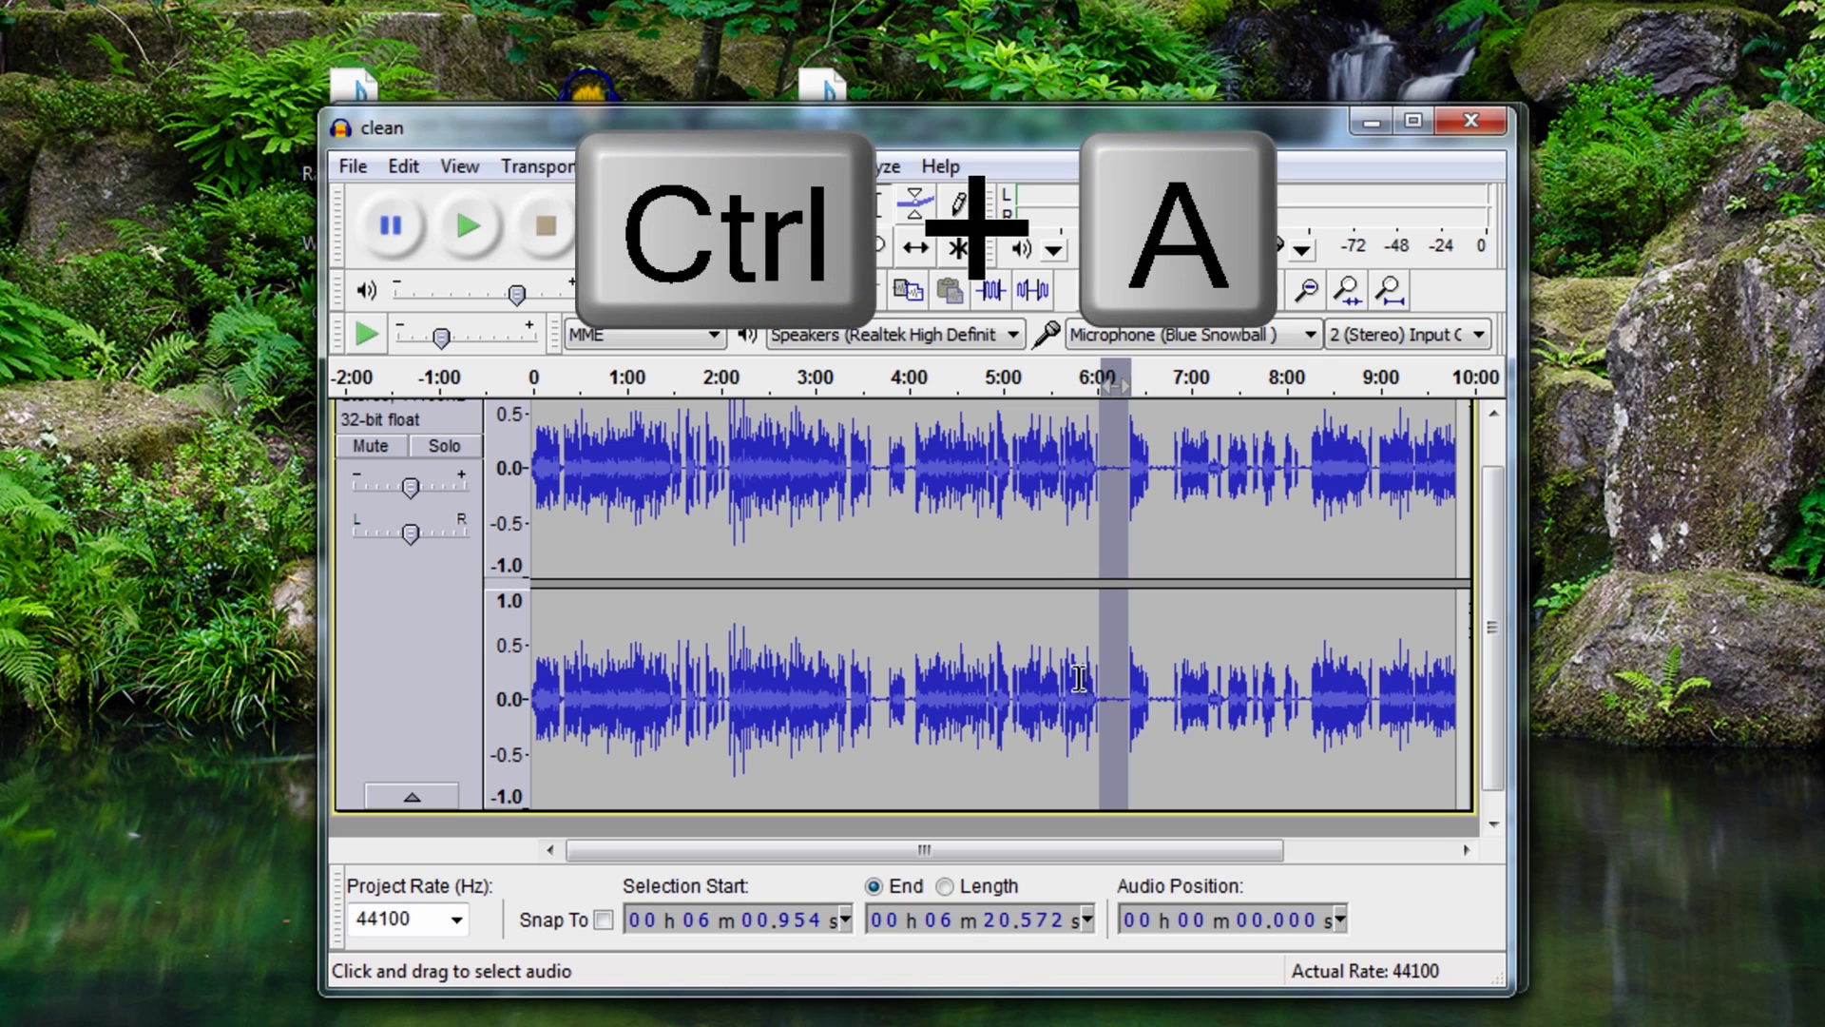
# Select the whole track and set Noise Removal to remove noise at 30 dB reduction
pyautogui.hotkey('ctrl', 'a')
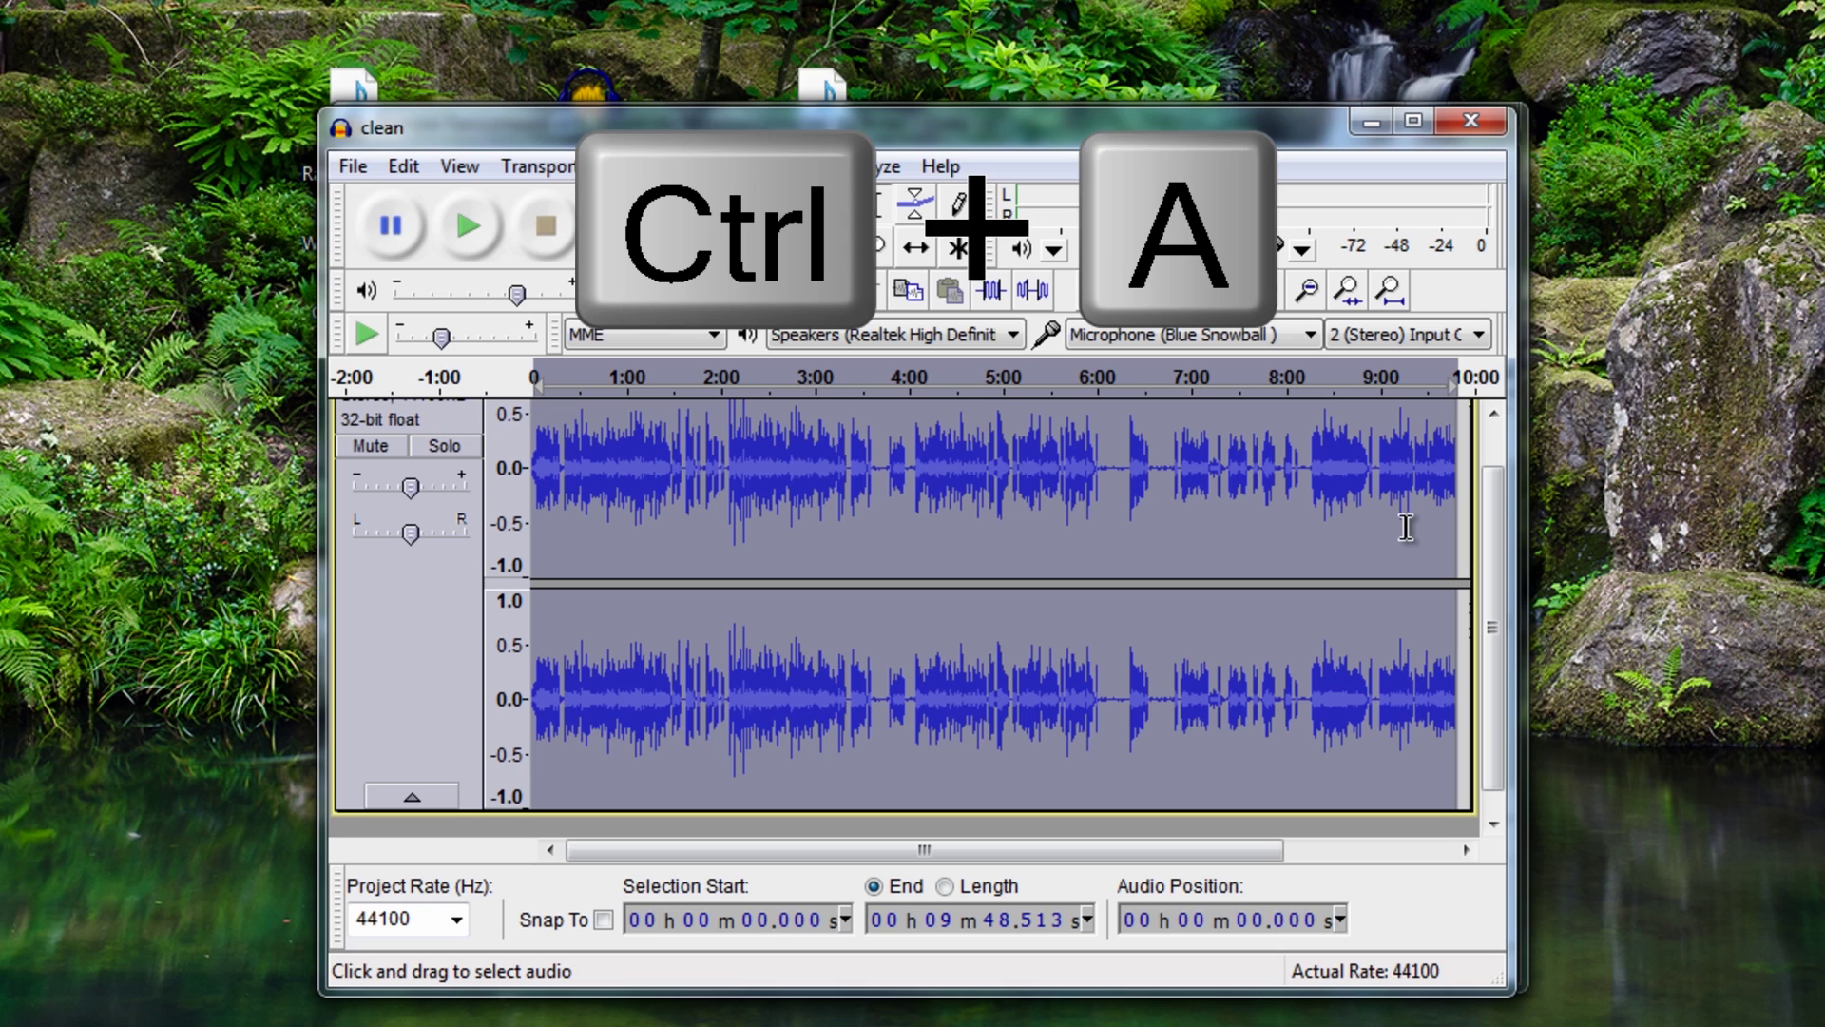
pyautogui.click(808, 171)
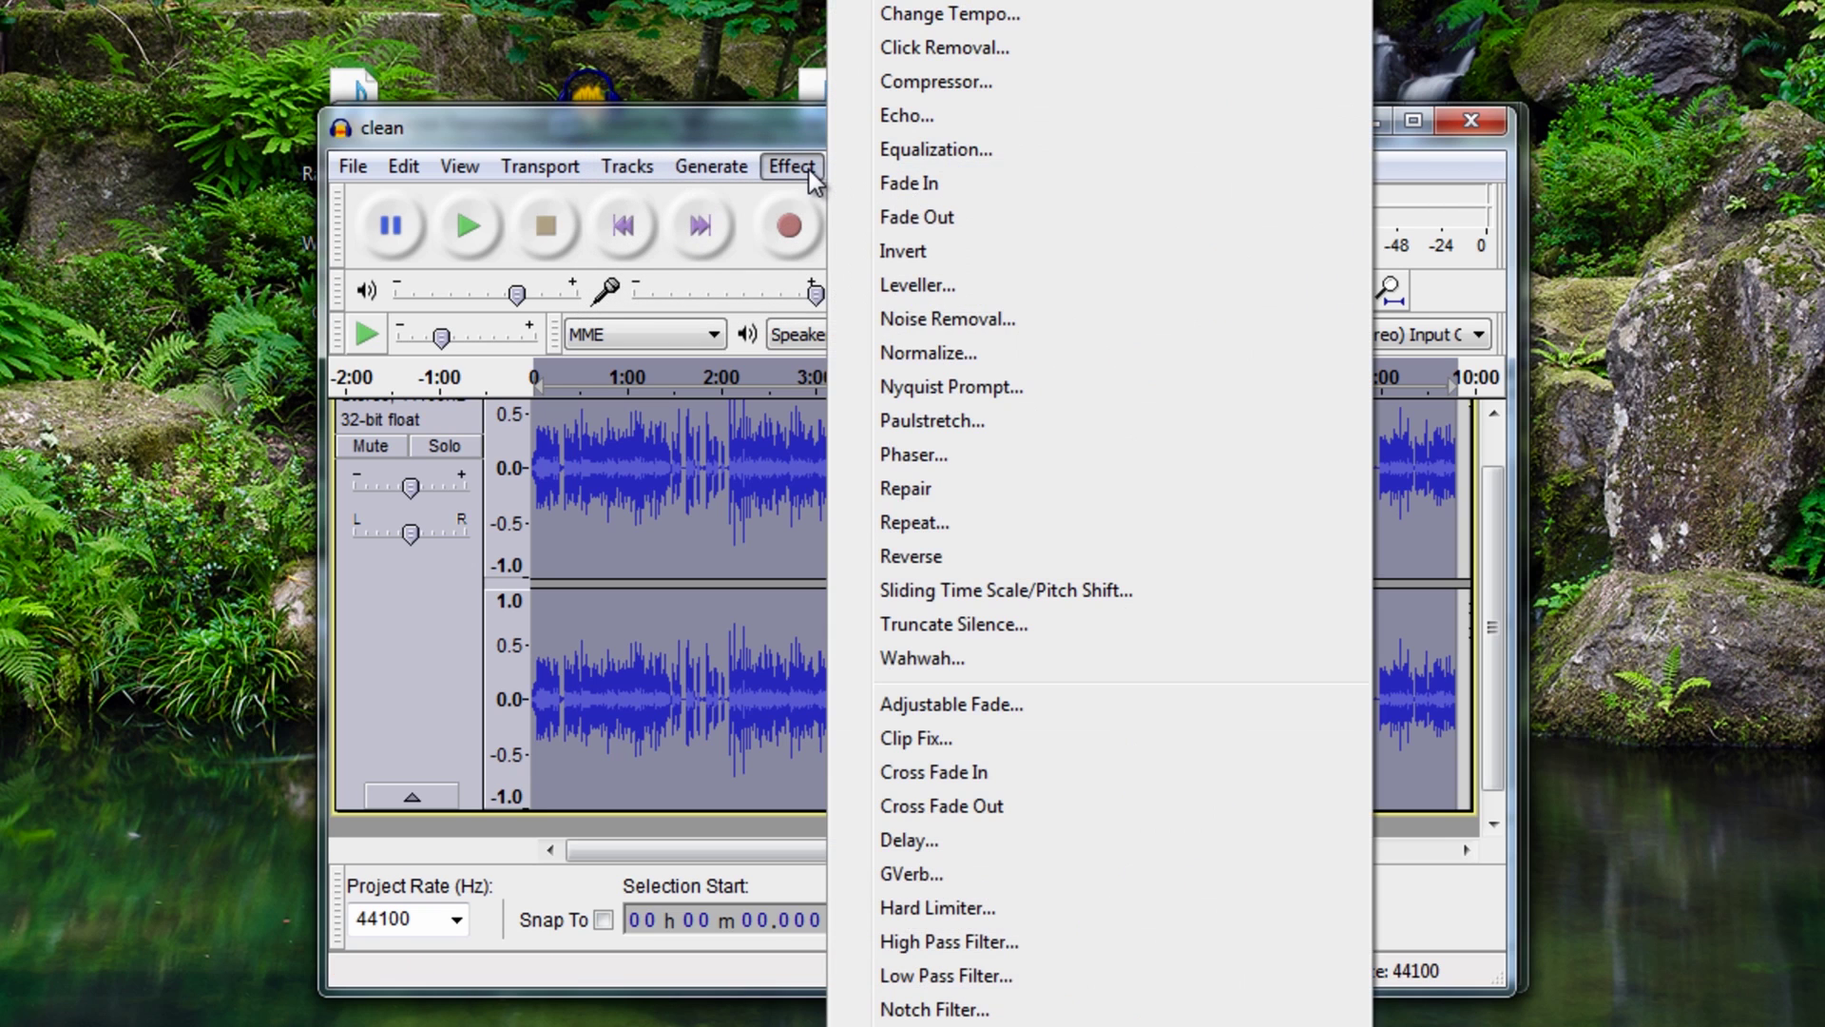
pyautogui.click(955, 319)
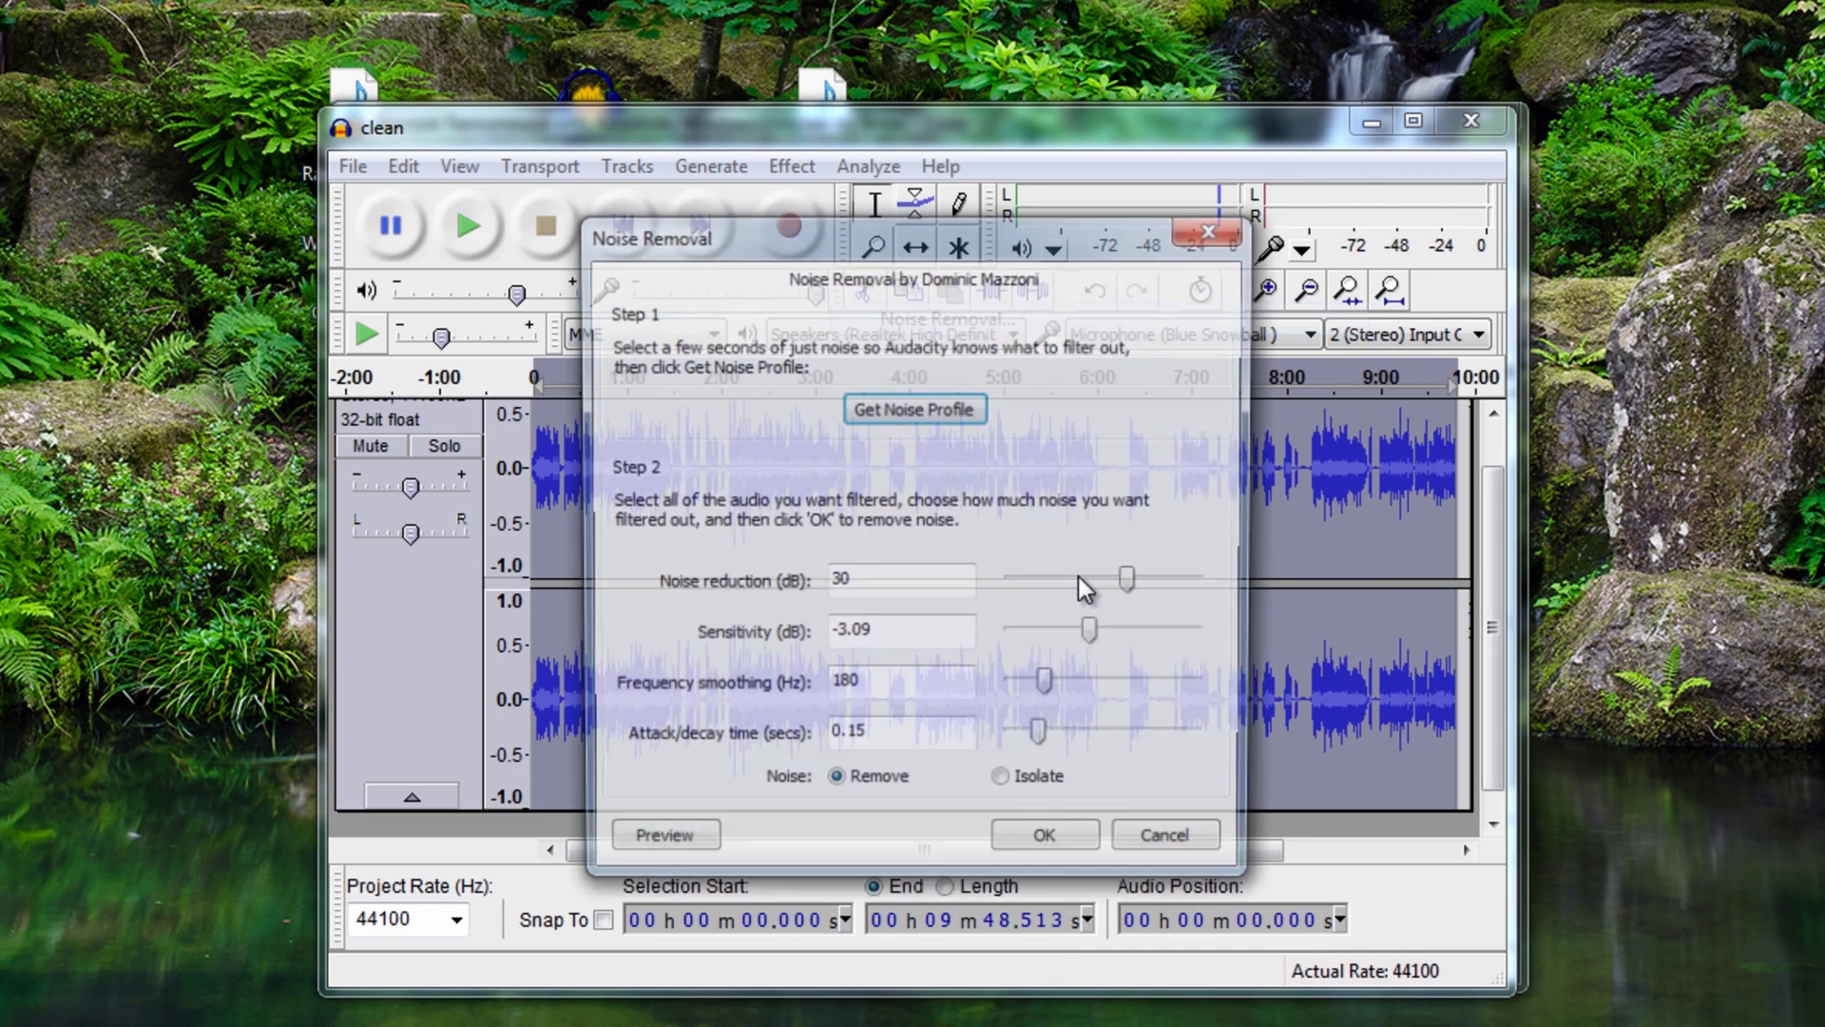
pyautogui.moveTo(1133, 584); pyautogui.dragTo(1075, 584)
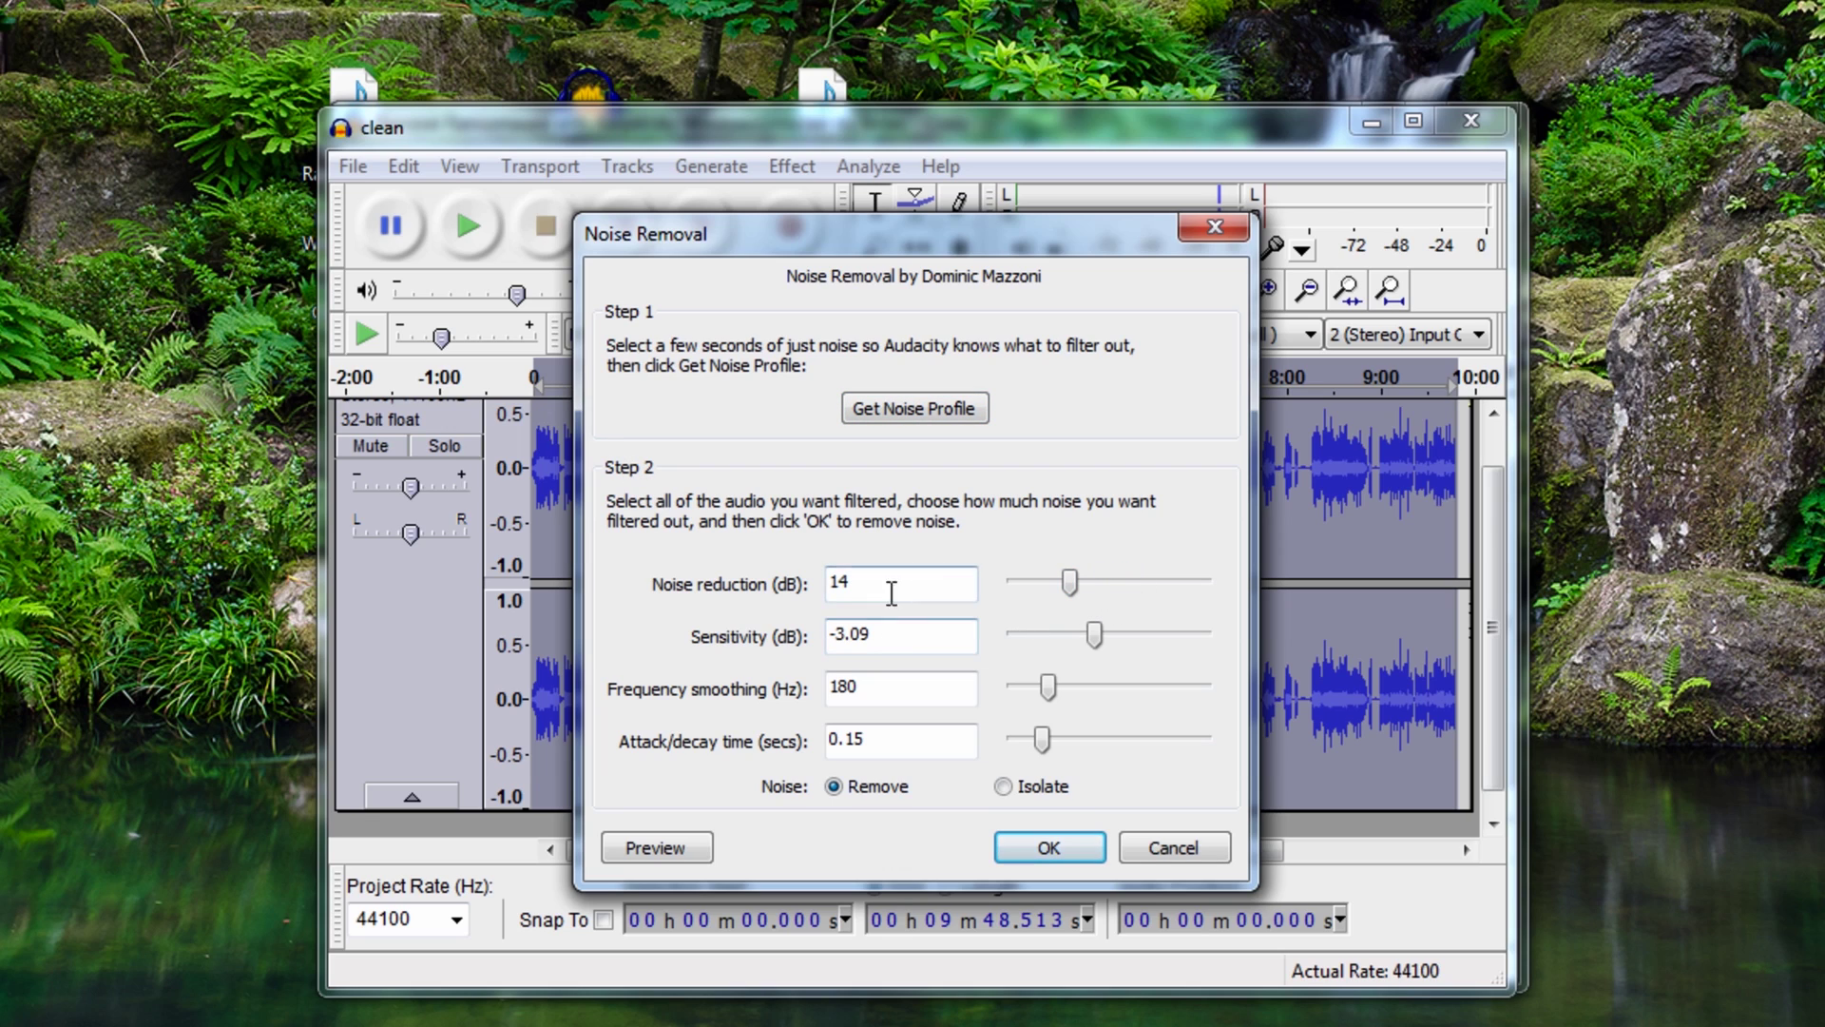
pyautogui.moveTo(1069, 582); pyautogui.dragTo(1124, 583)
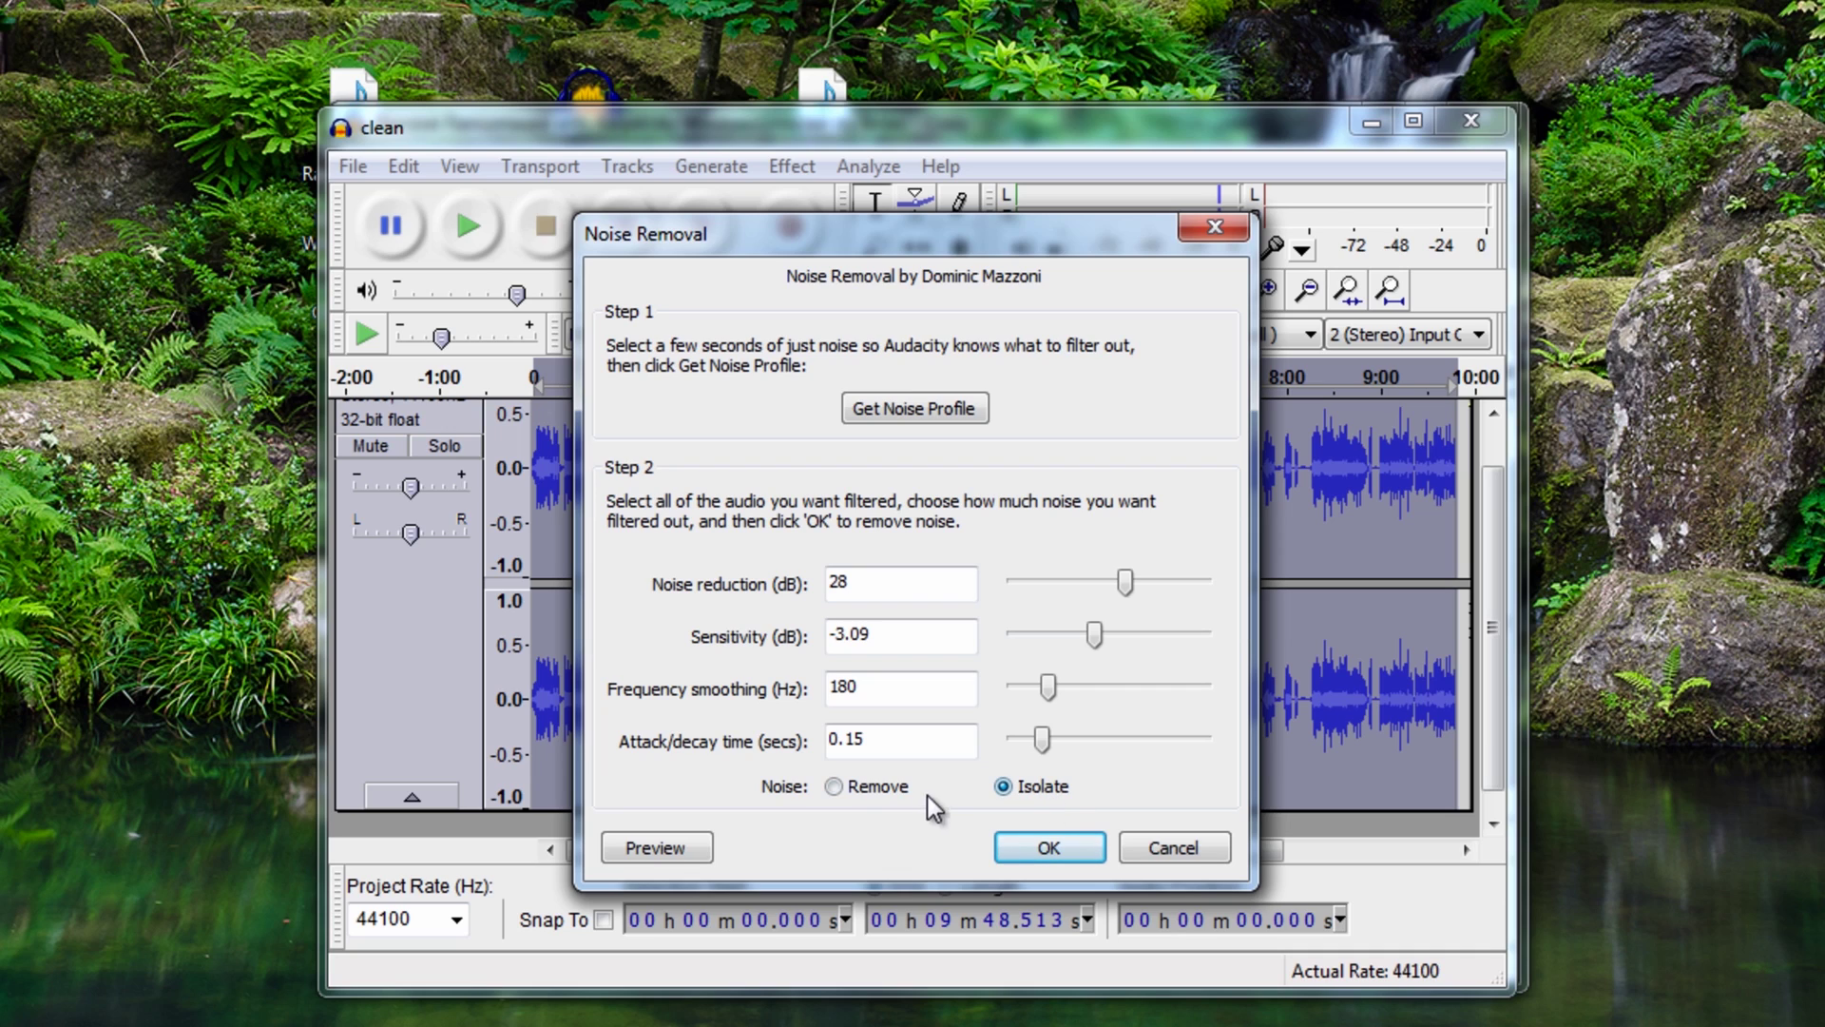
pyautogui.click(842, 789)
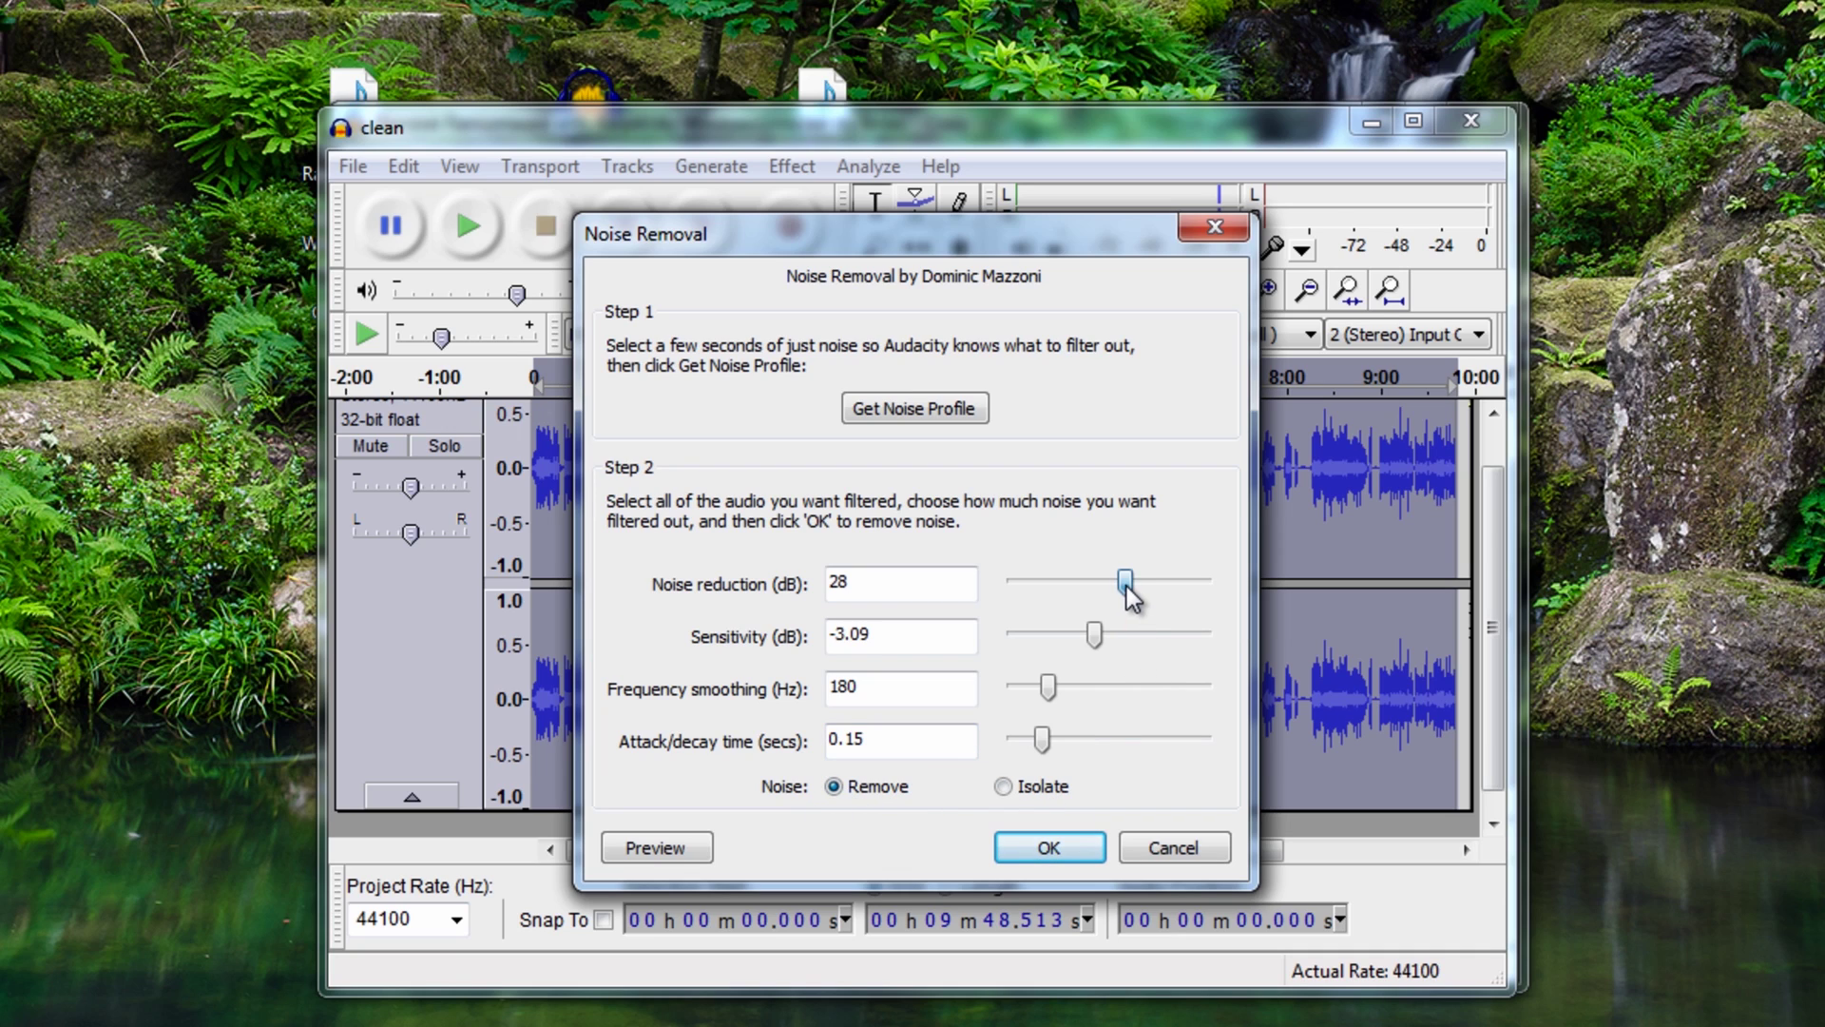
pyautogui.moveTo(1125, 586); pyautogui.dragTo(1215, 597)
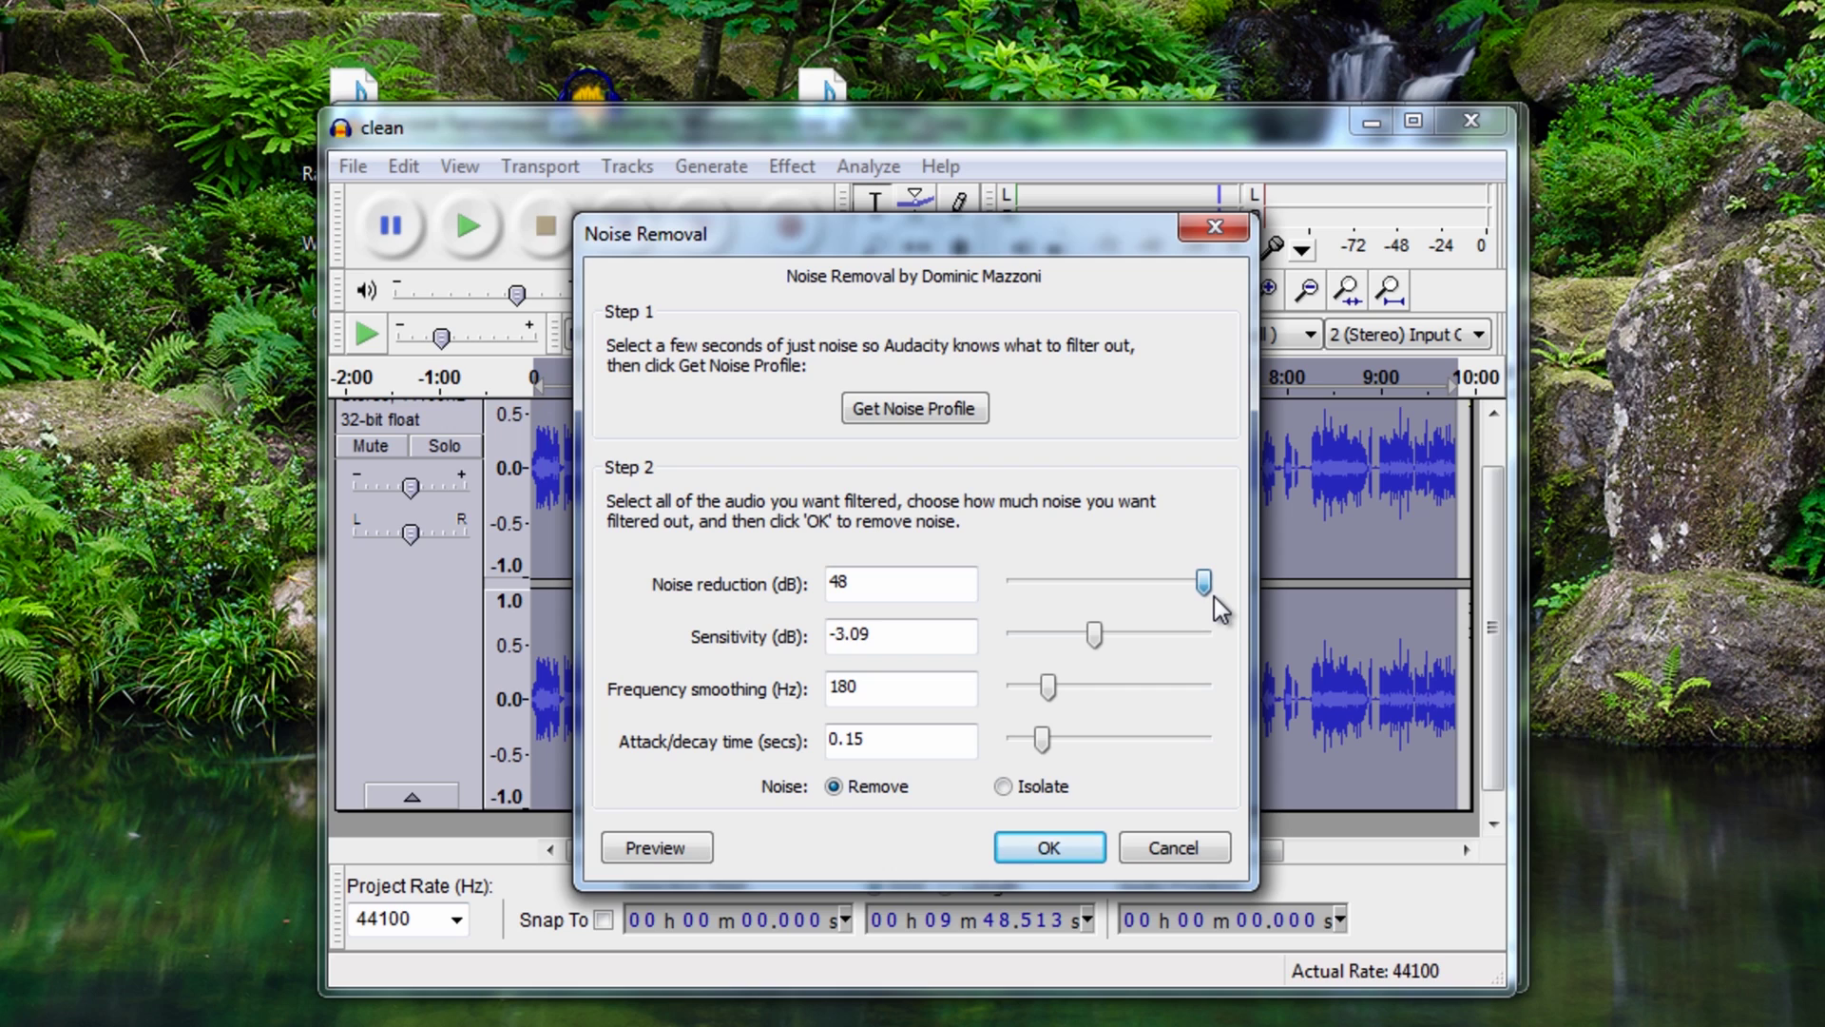
pyautogui.moveTo(1214, 598); pyautogui.dragTo(1141, 601)
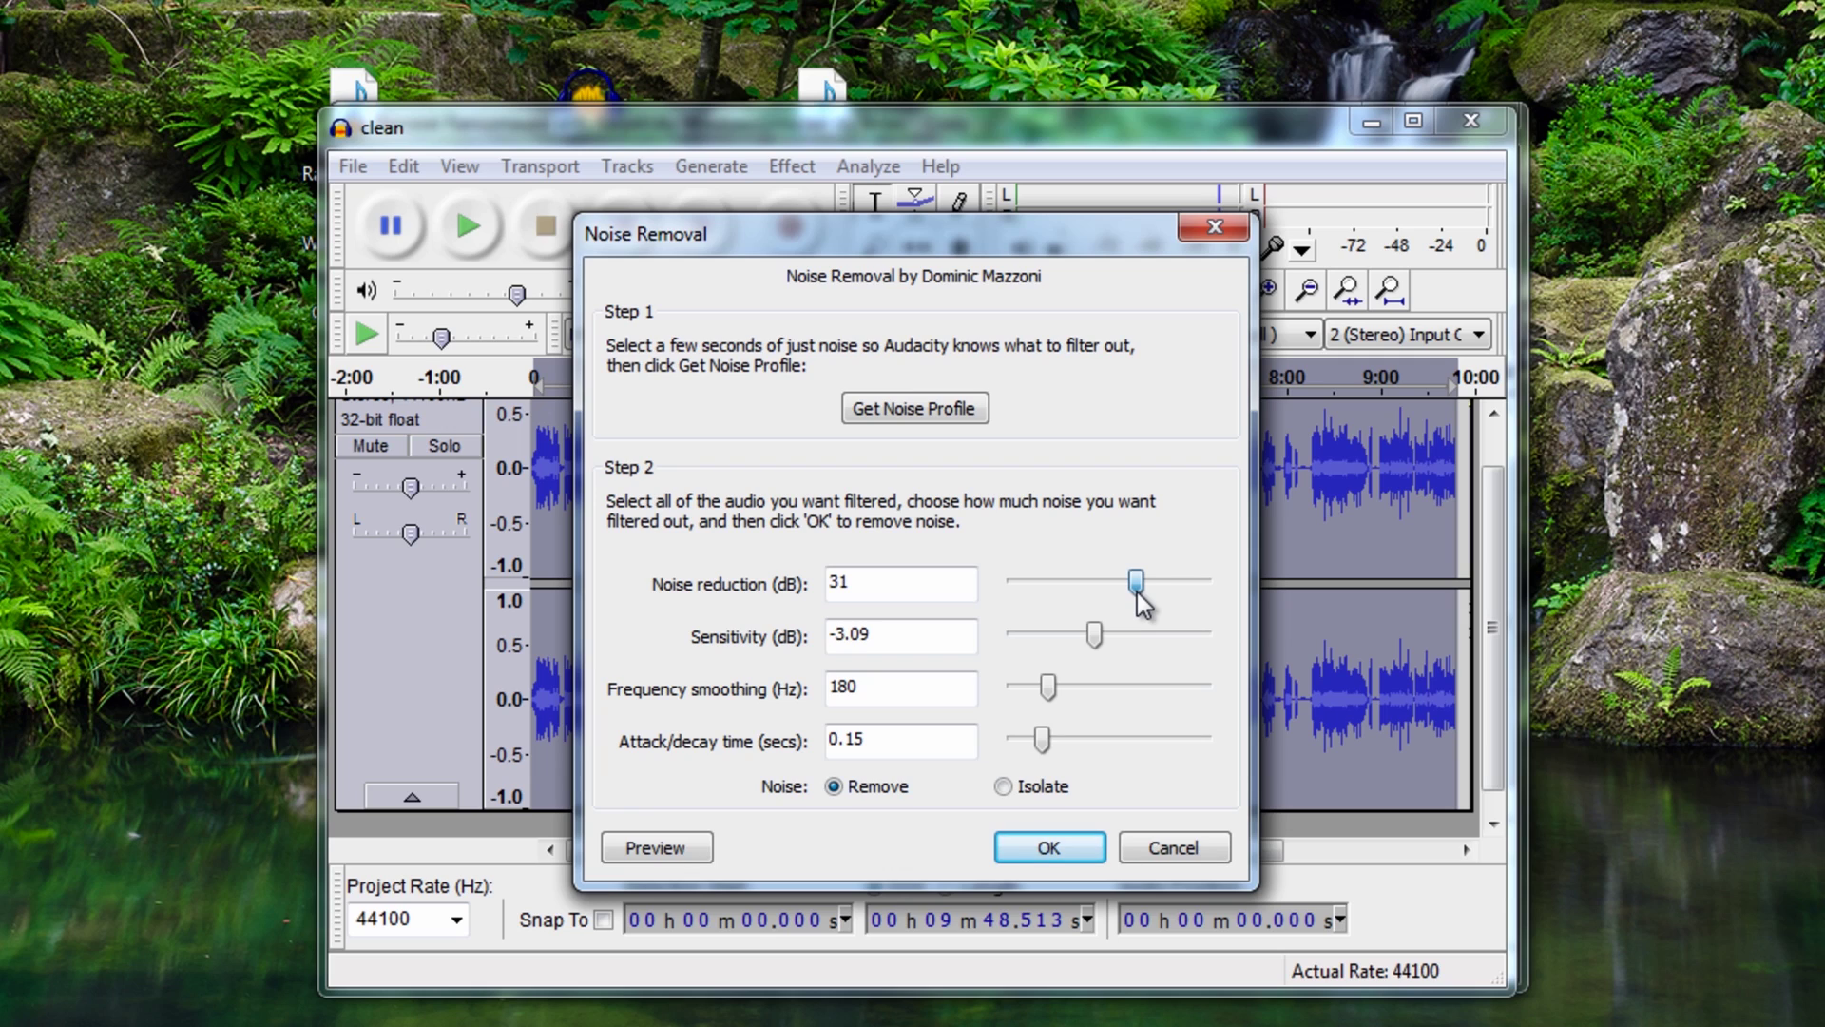
pyautogui.moveTo(1141, 603); pyautogui.dragTo(1136, 595)
# Set frequency smoothing to 310 Hz, preview the result, and apply it to the track
pyautogui.moveTo(1045, 692); pyautogui.dragTo(1073, 692)
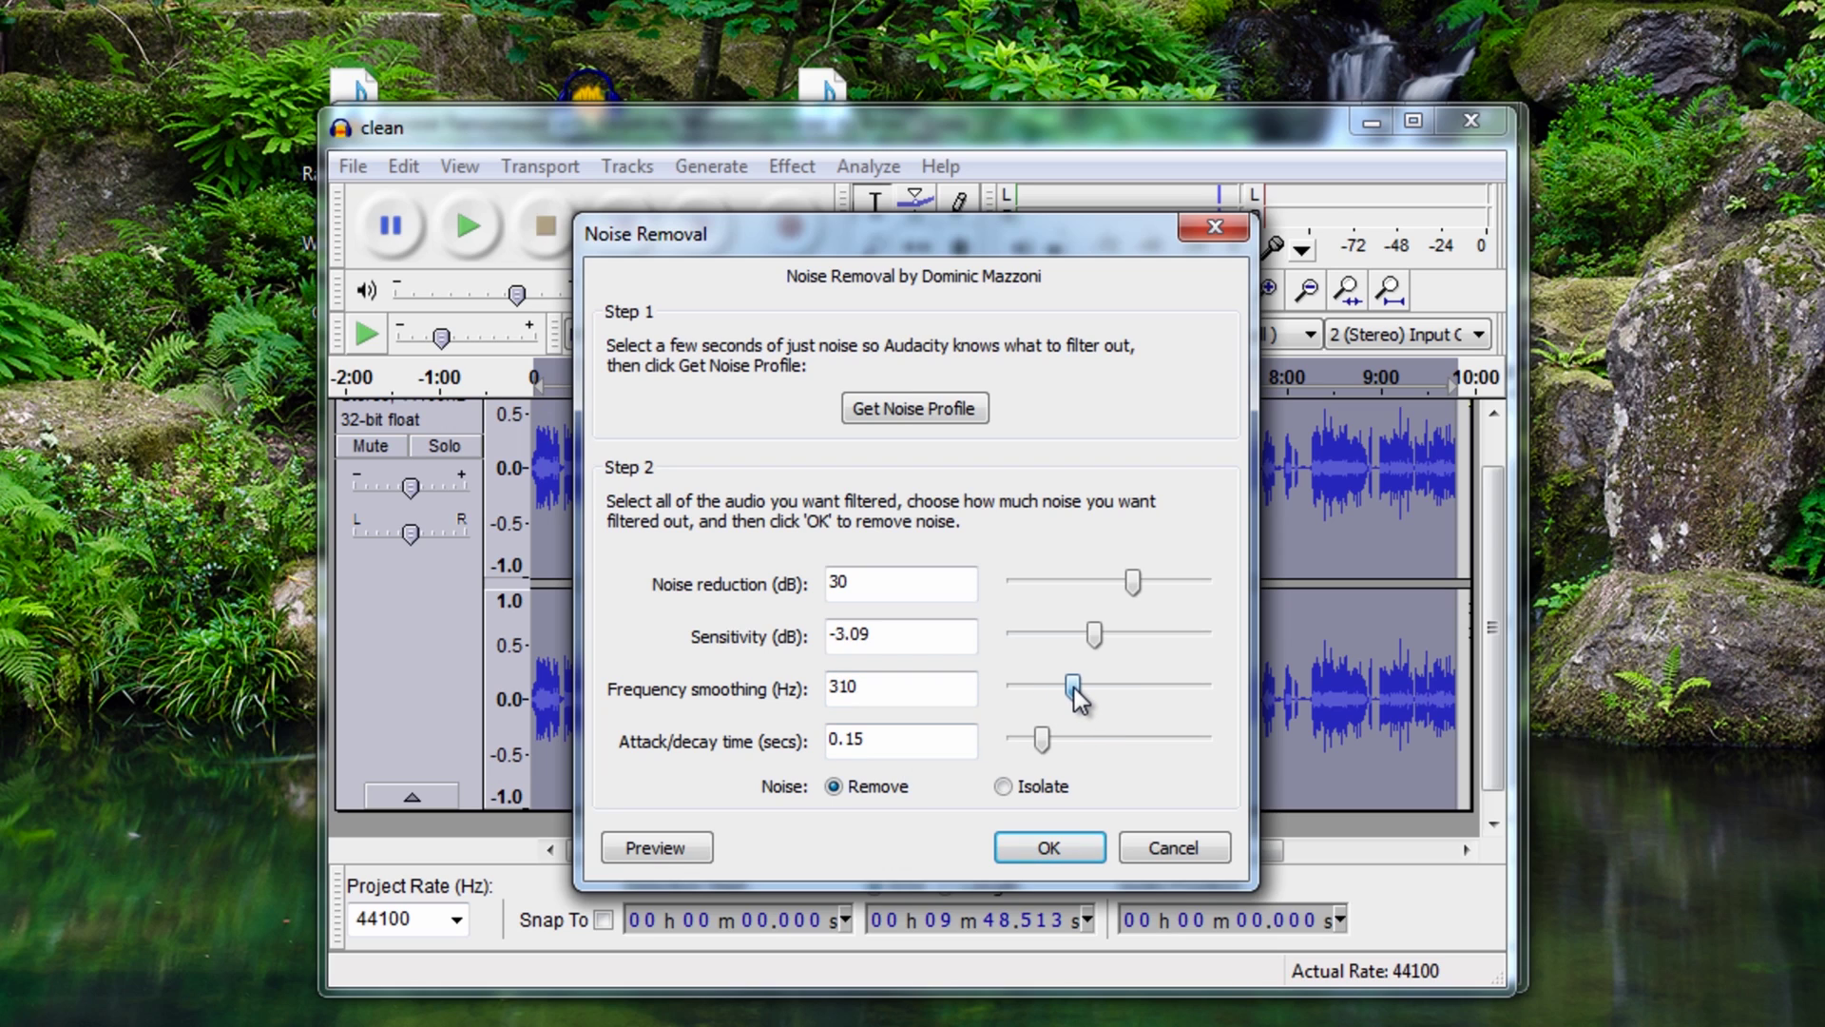
pyautogui.click(666, 849)
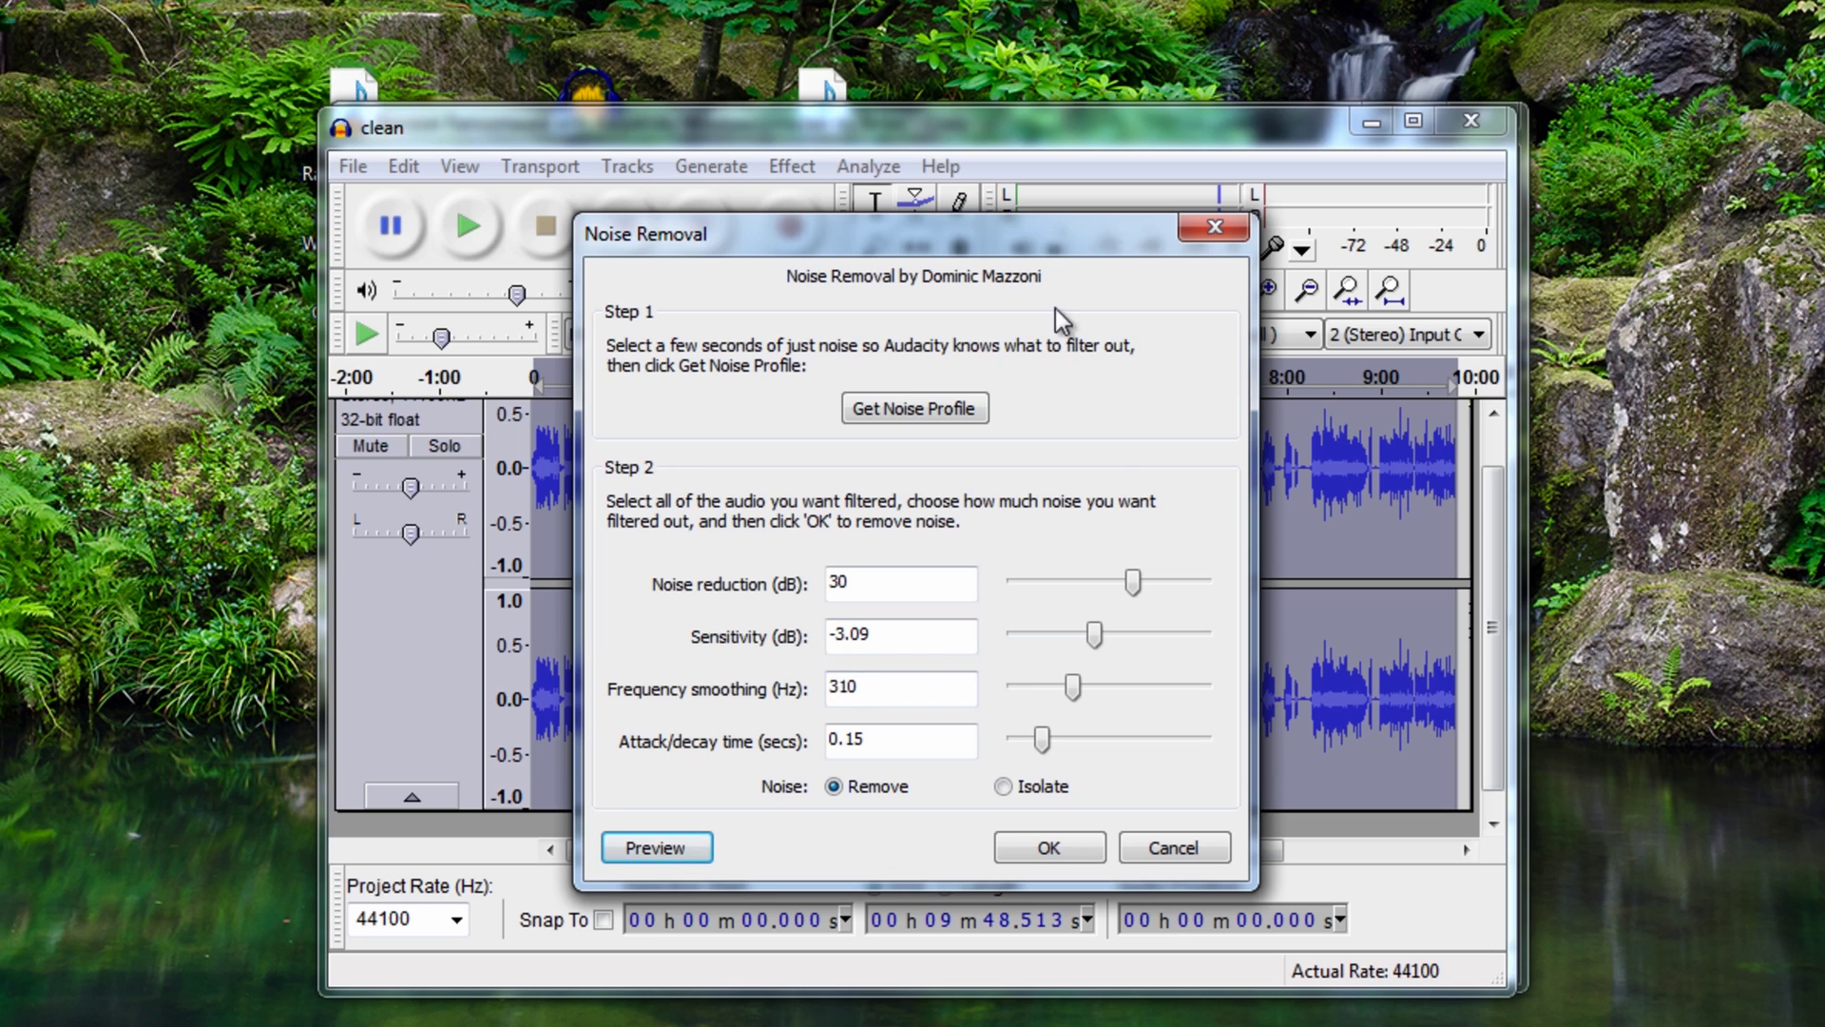
pyautogui.moveTo(1024, 238); pyautogui.dragTo(933, 230)
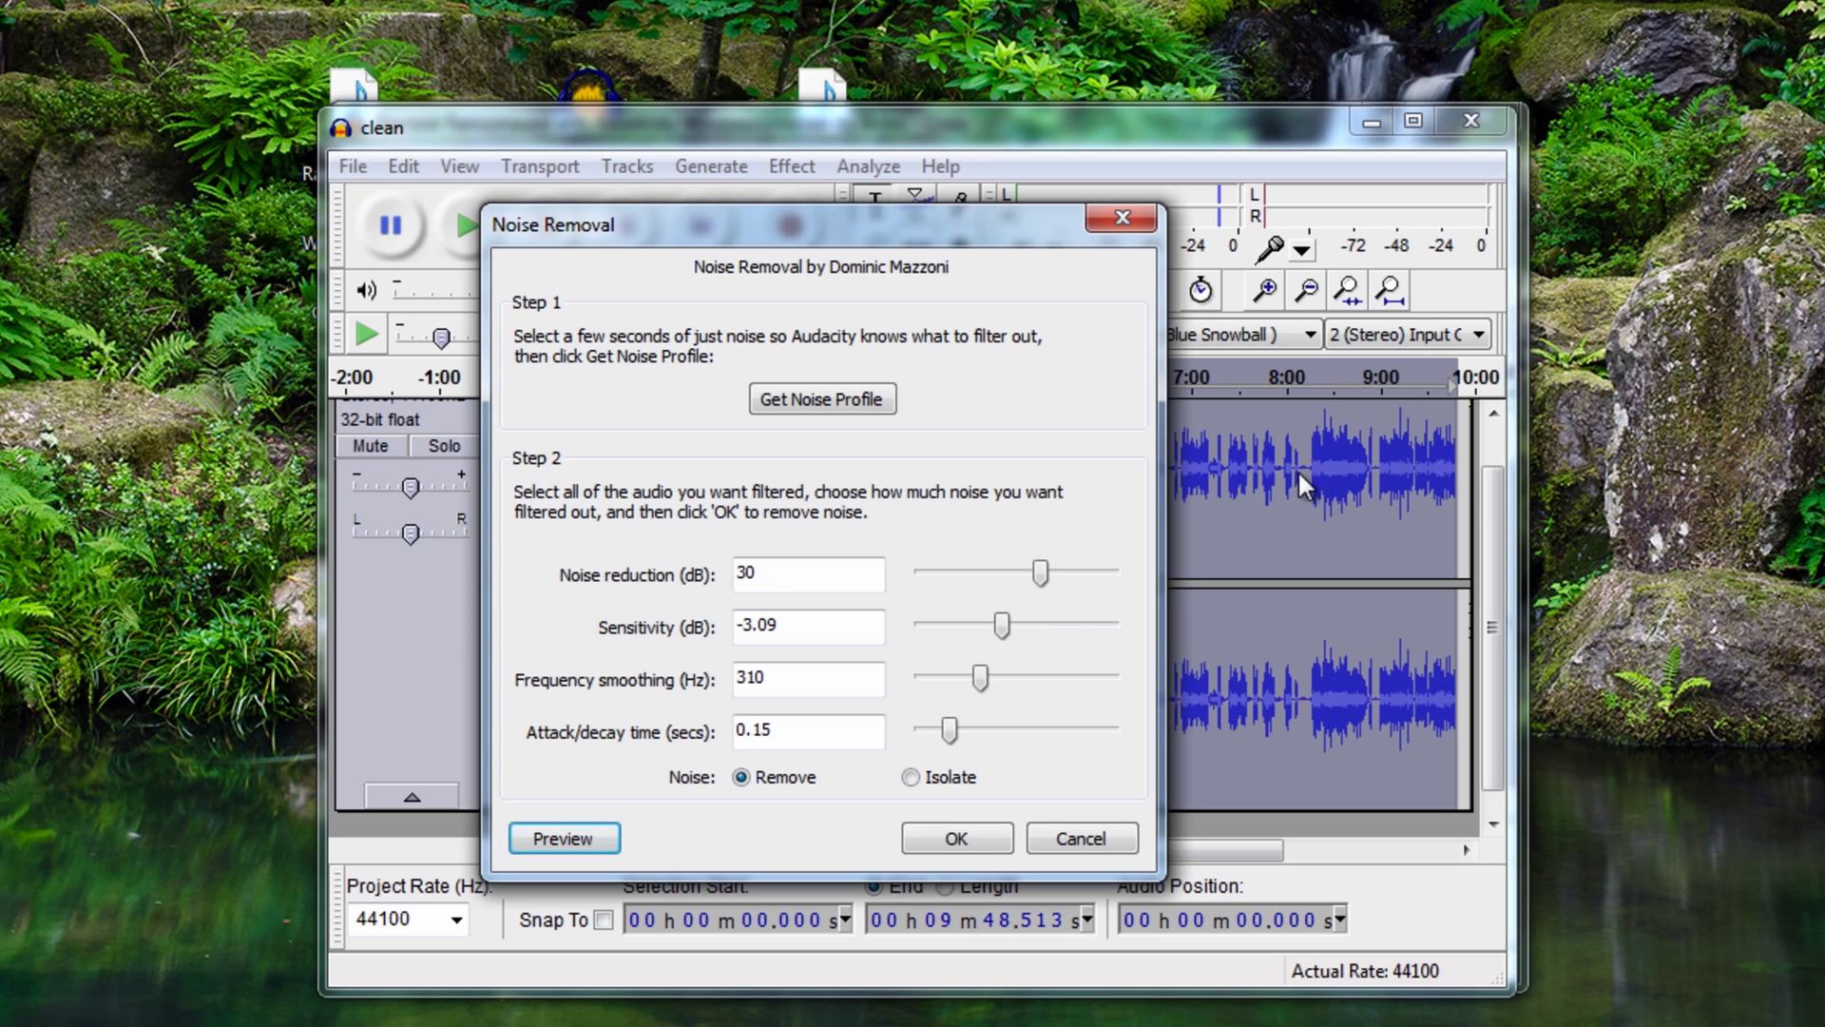
pyautogui.click(957, 838)
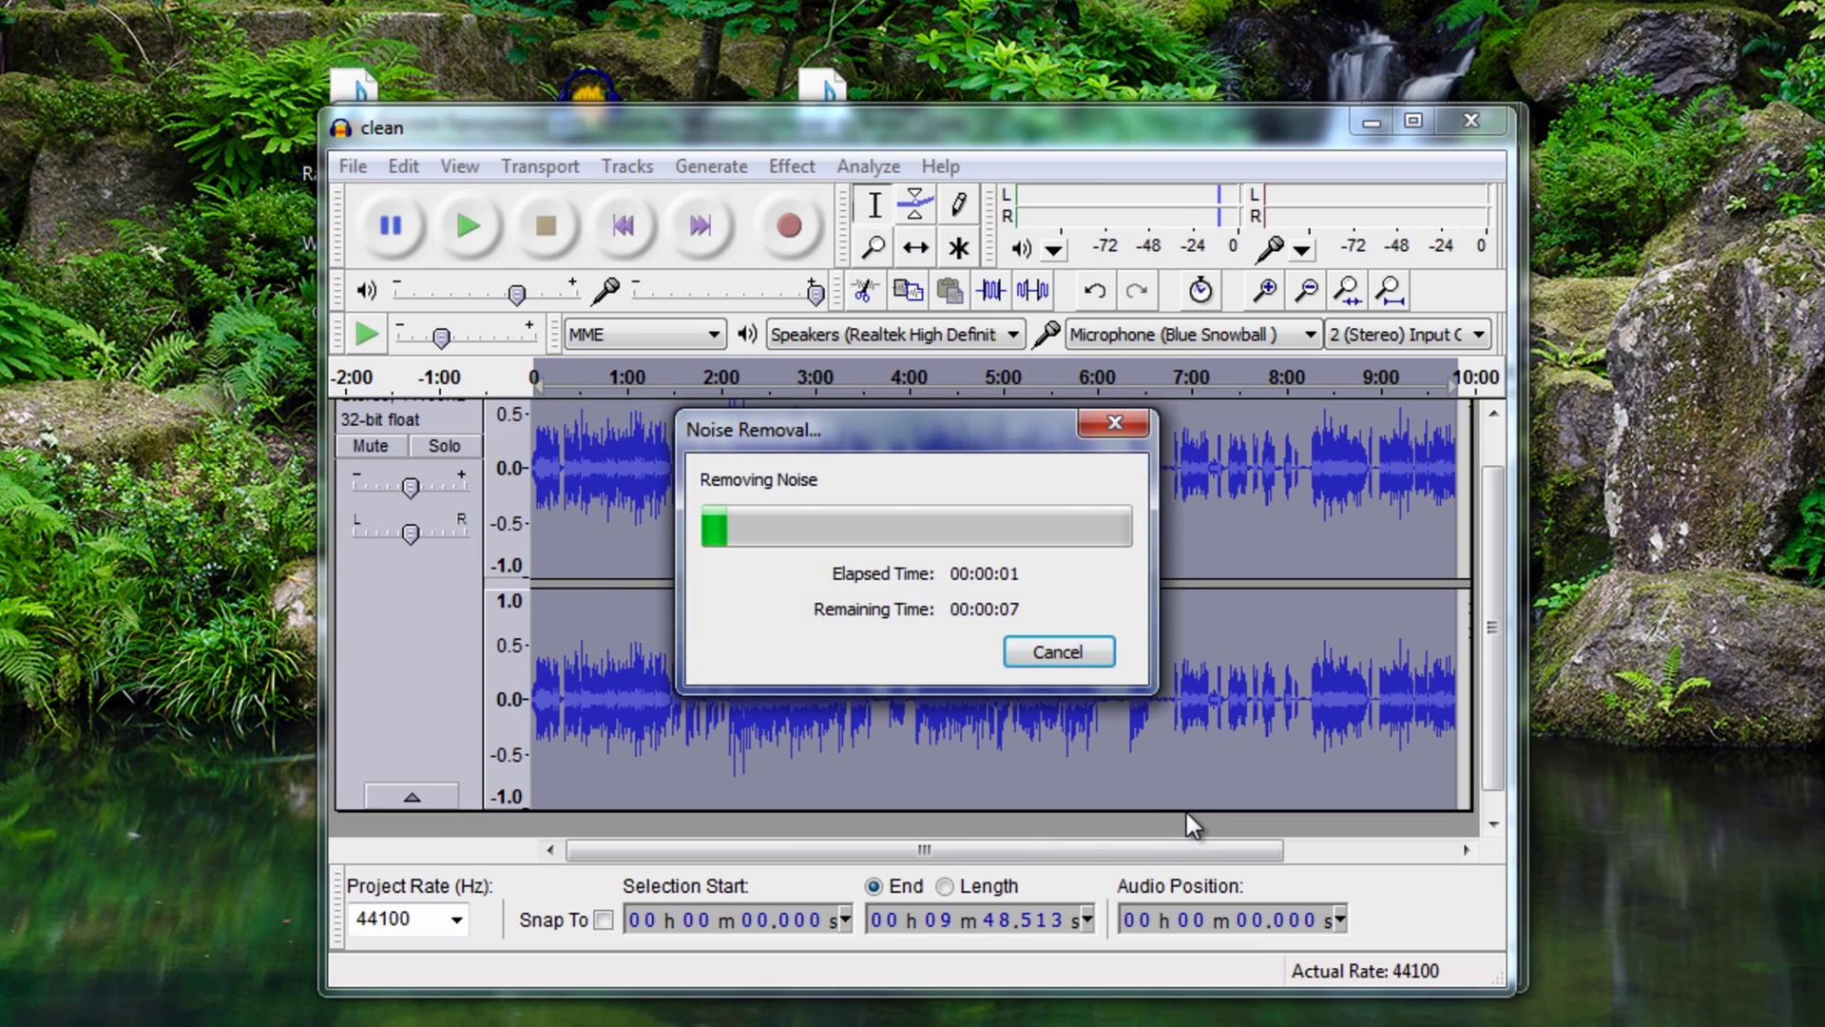
# Play the cleaned 6:02–6:19 stretch to confirm the noise is gone, then select from 4:00
pyautogui.moveTo(915, 430); pyautogui.dragTo(821, 426)
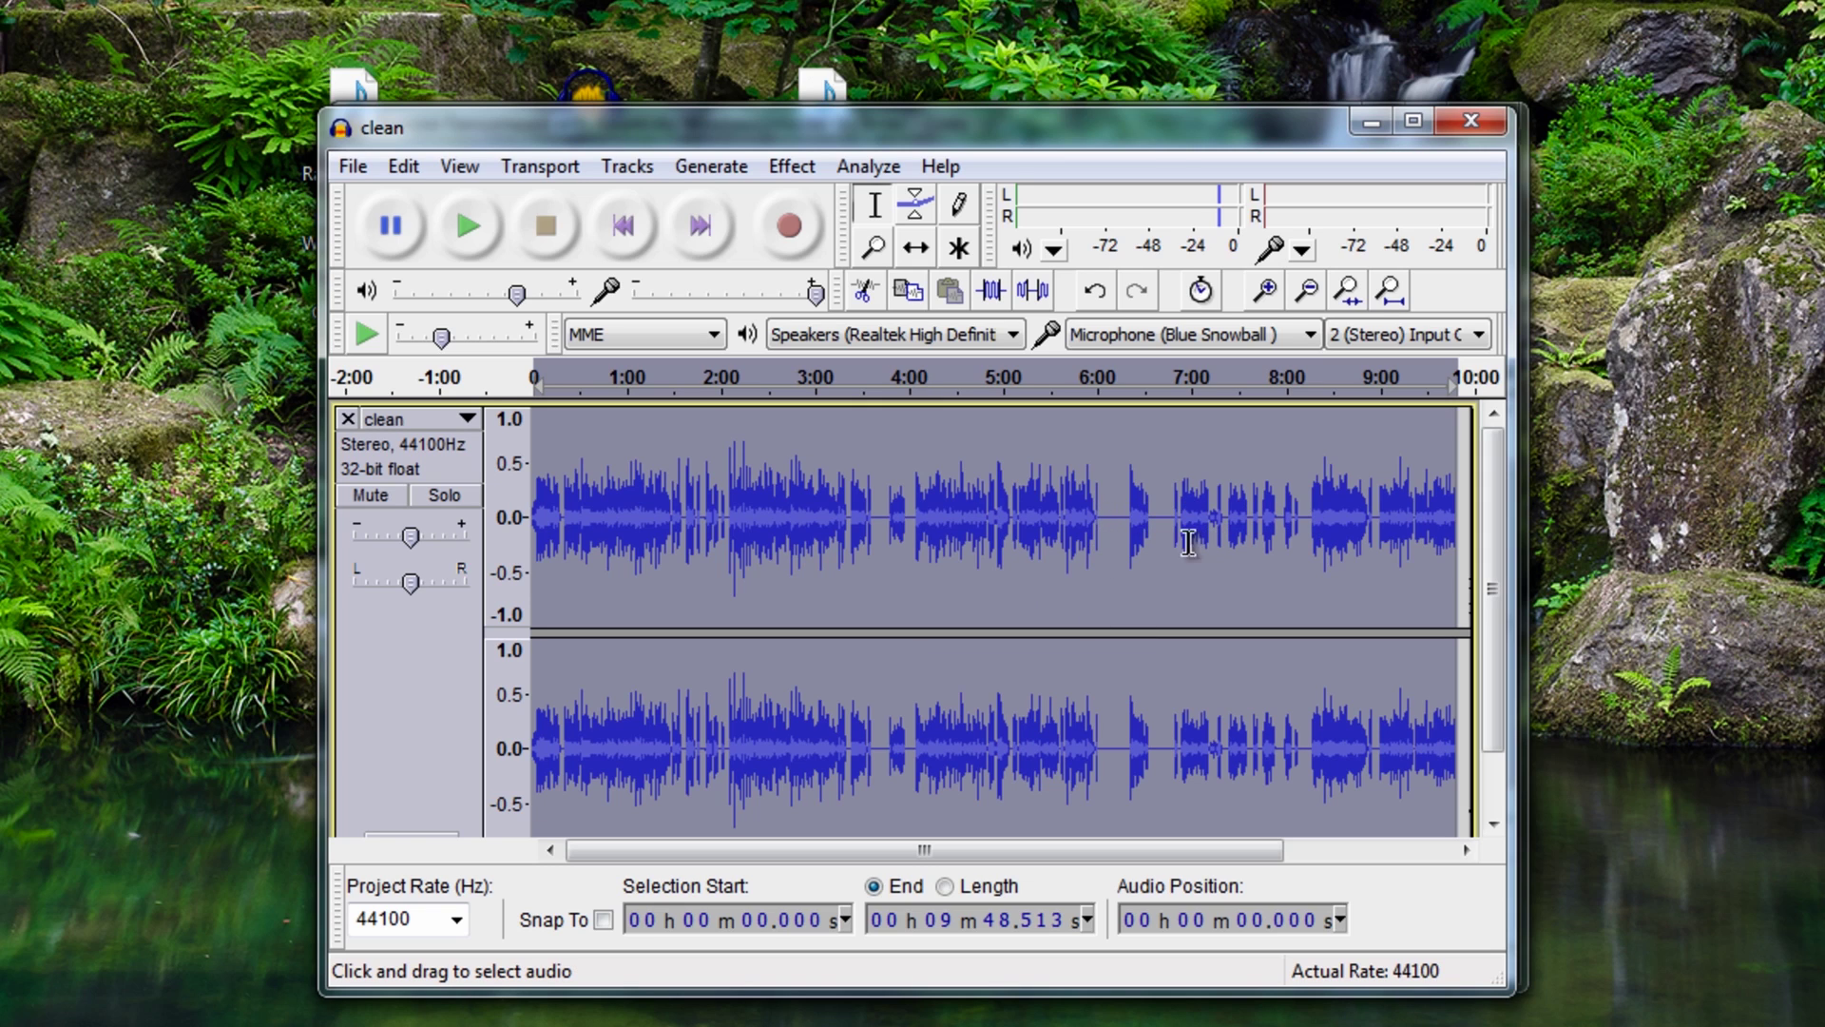
pyautogui.moveTo(1099, 521); pyautogui.dragTo(1128, 518)
pyautogui.scroll(-1, 982, 469)
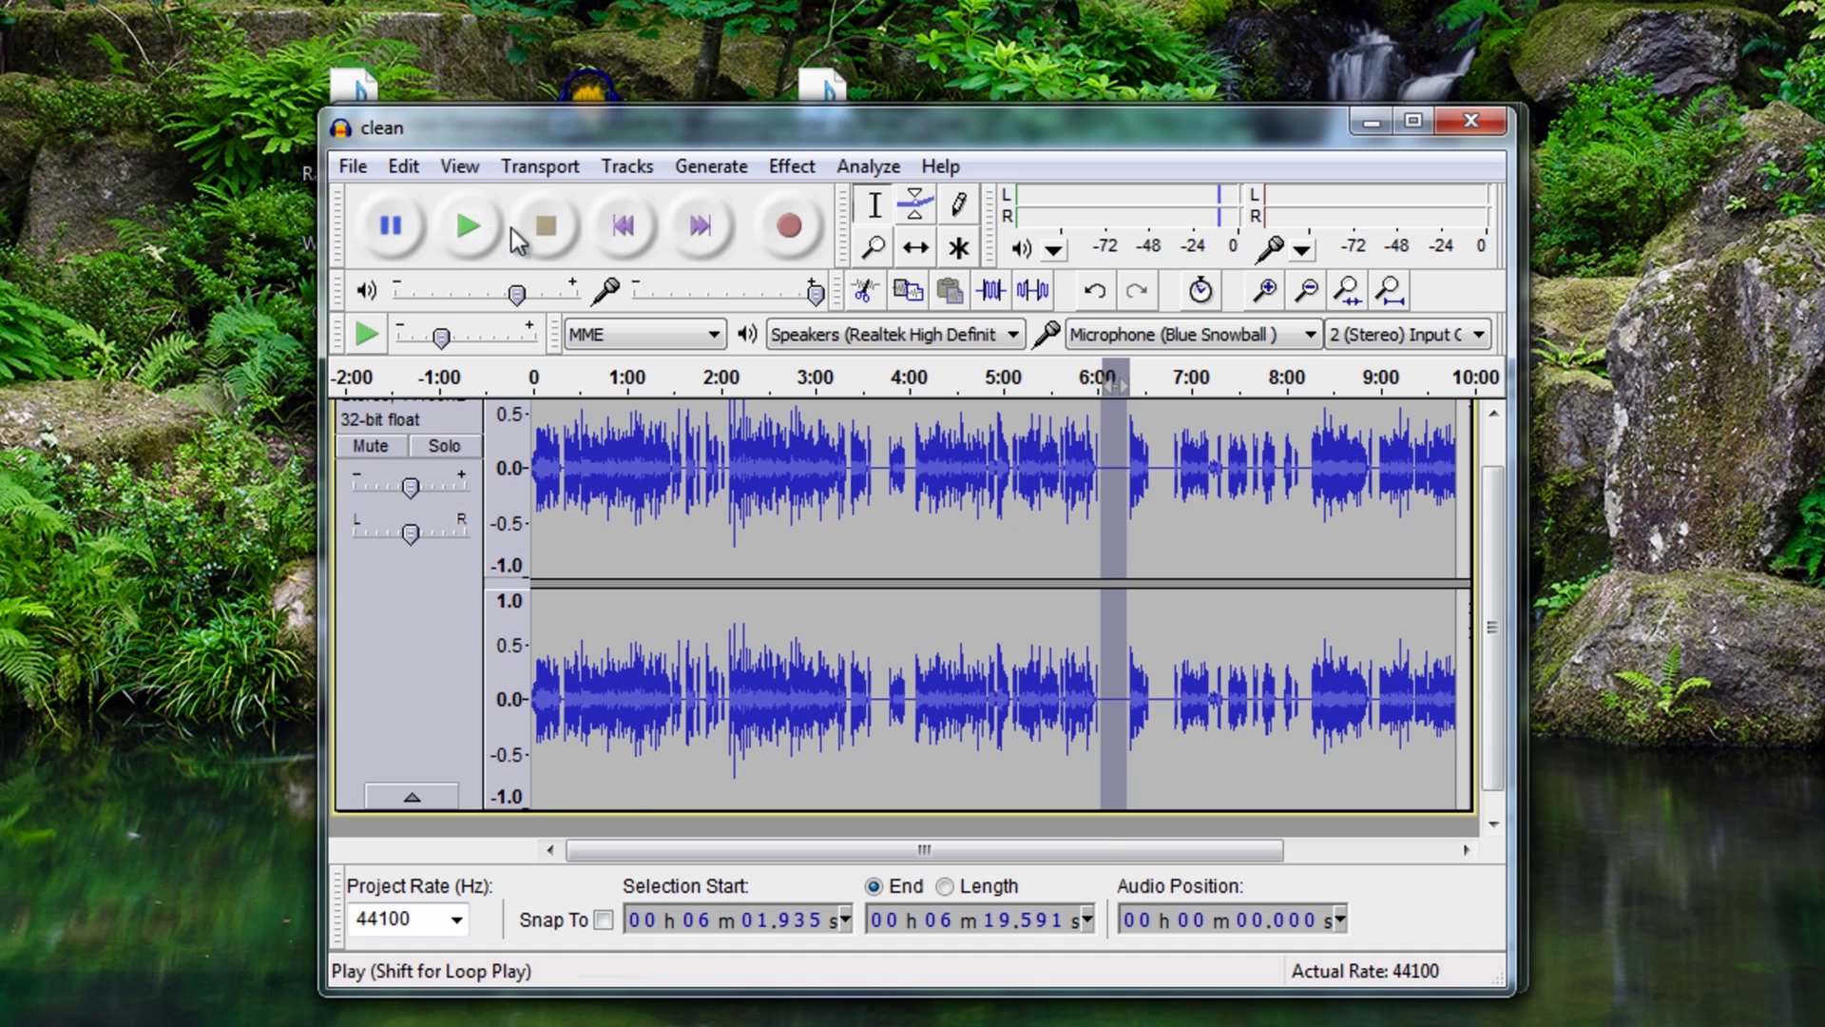
pyautogui.click(465, 235)
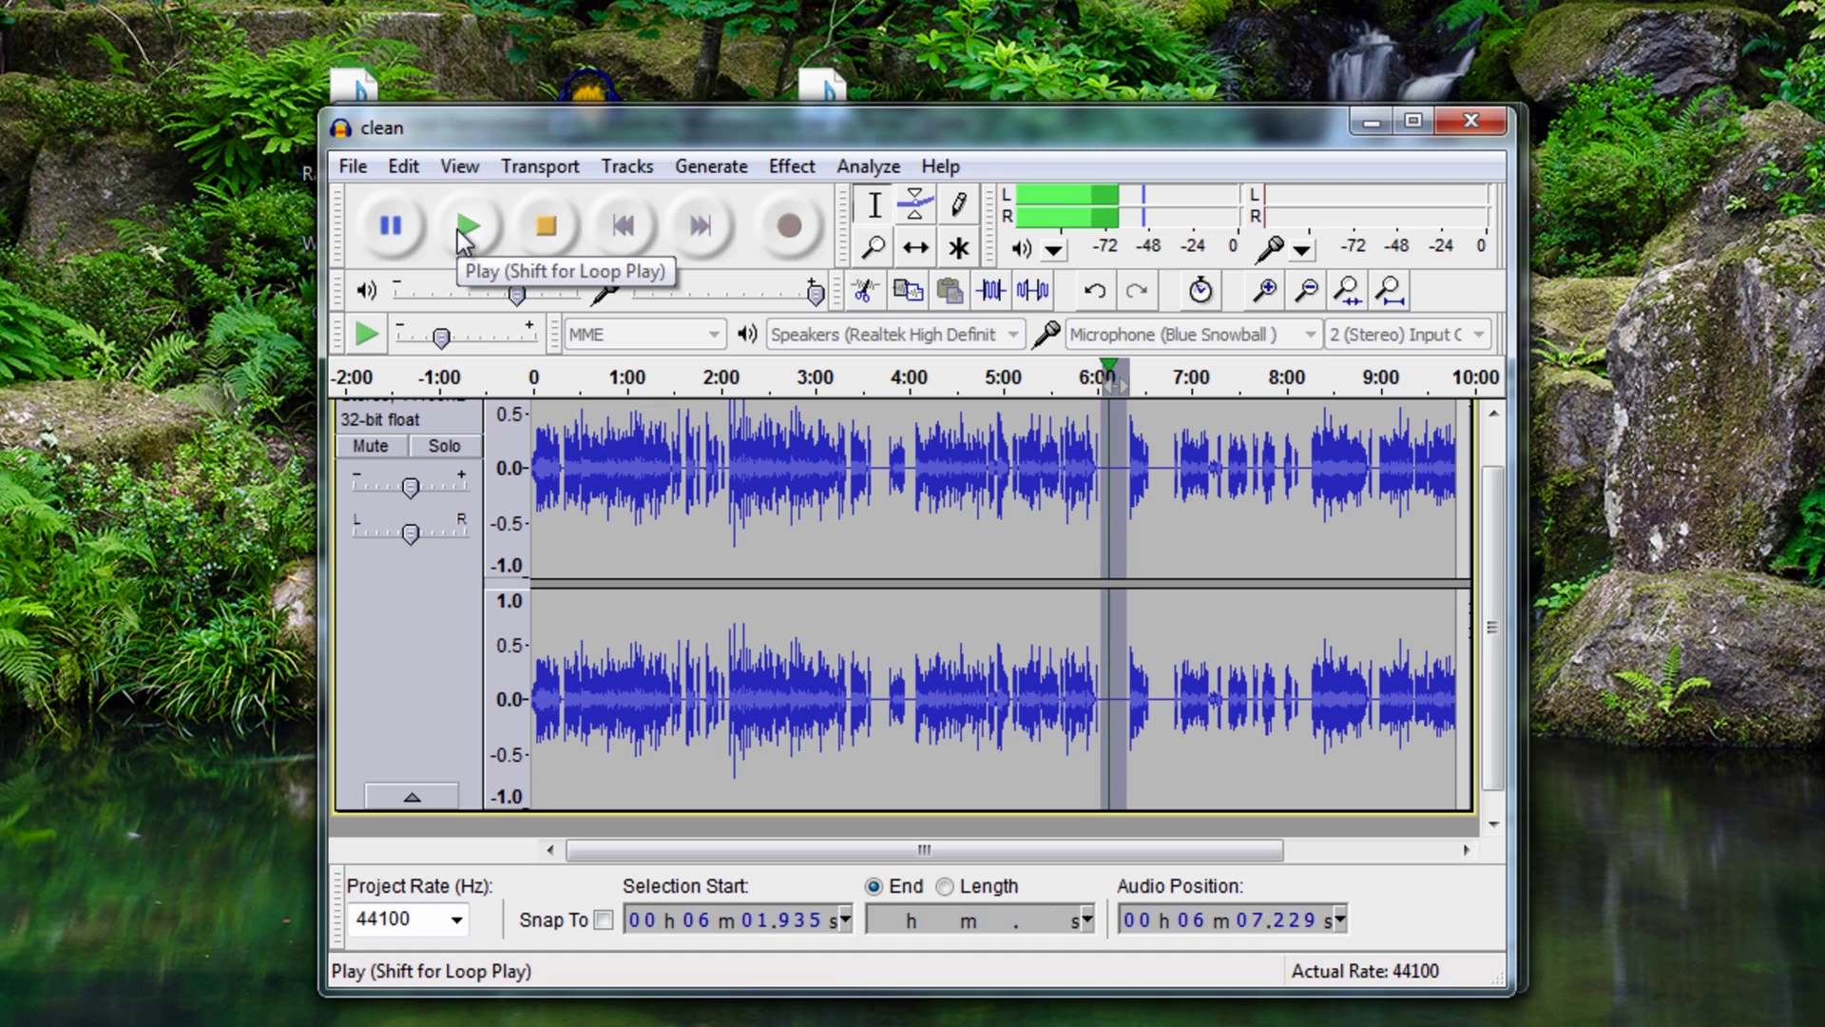
pyautogui.click(549, 232)
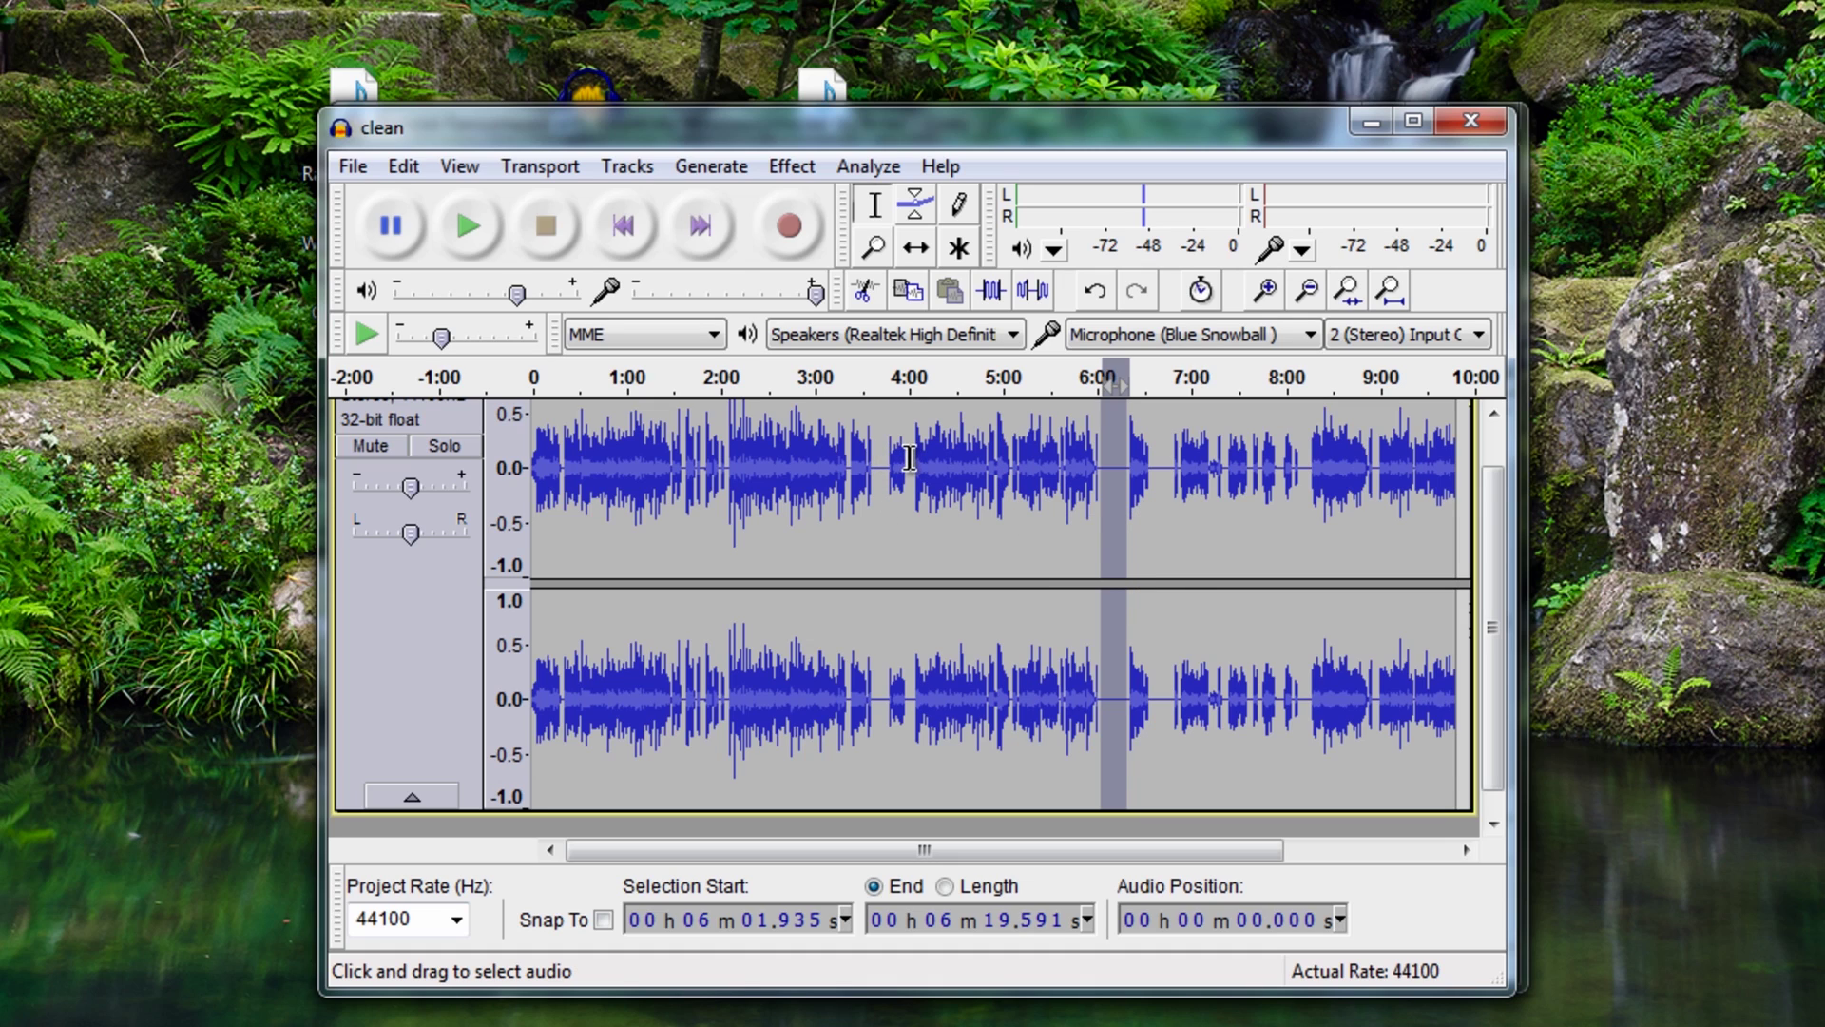
pyautogui.moveTo(910, 459); pyautogui.dragTo(948, 458)
# Play the cleaned 4:00–4:27 passage, then bring the Remove Ransomware window forward and select a passage
pyautogui.scroll(1, 932, 464)
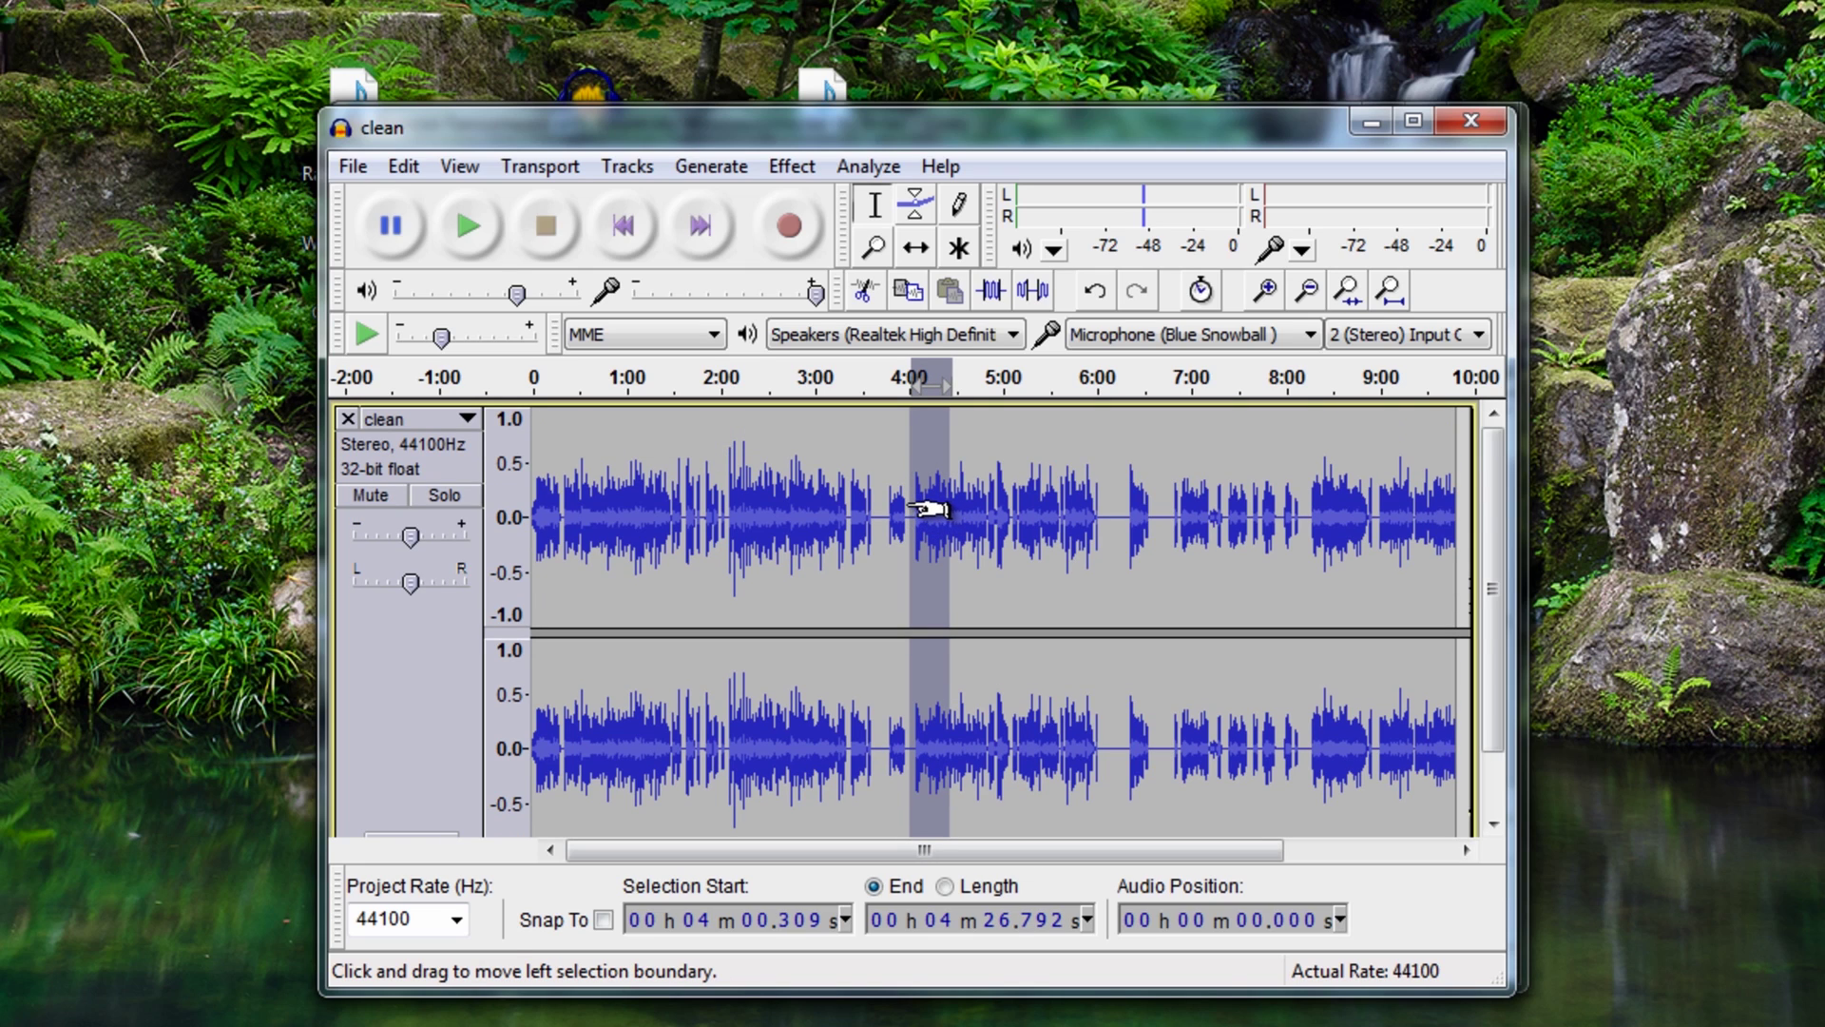
pyautogui.click(485, 232)
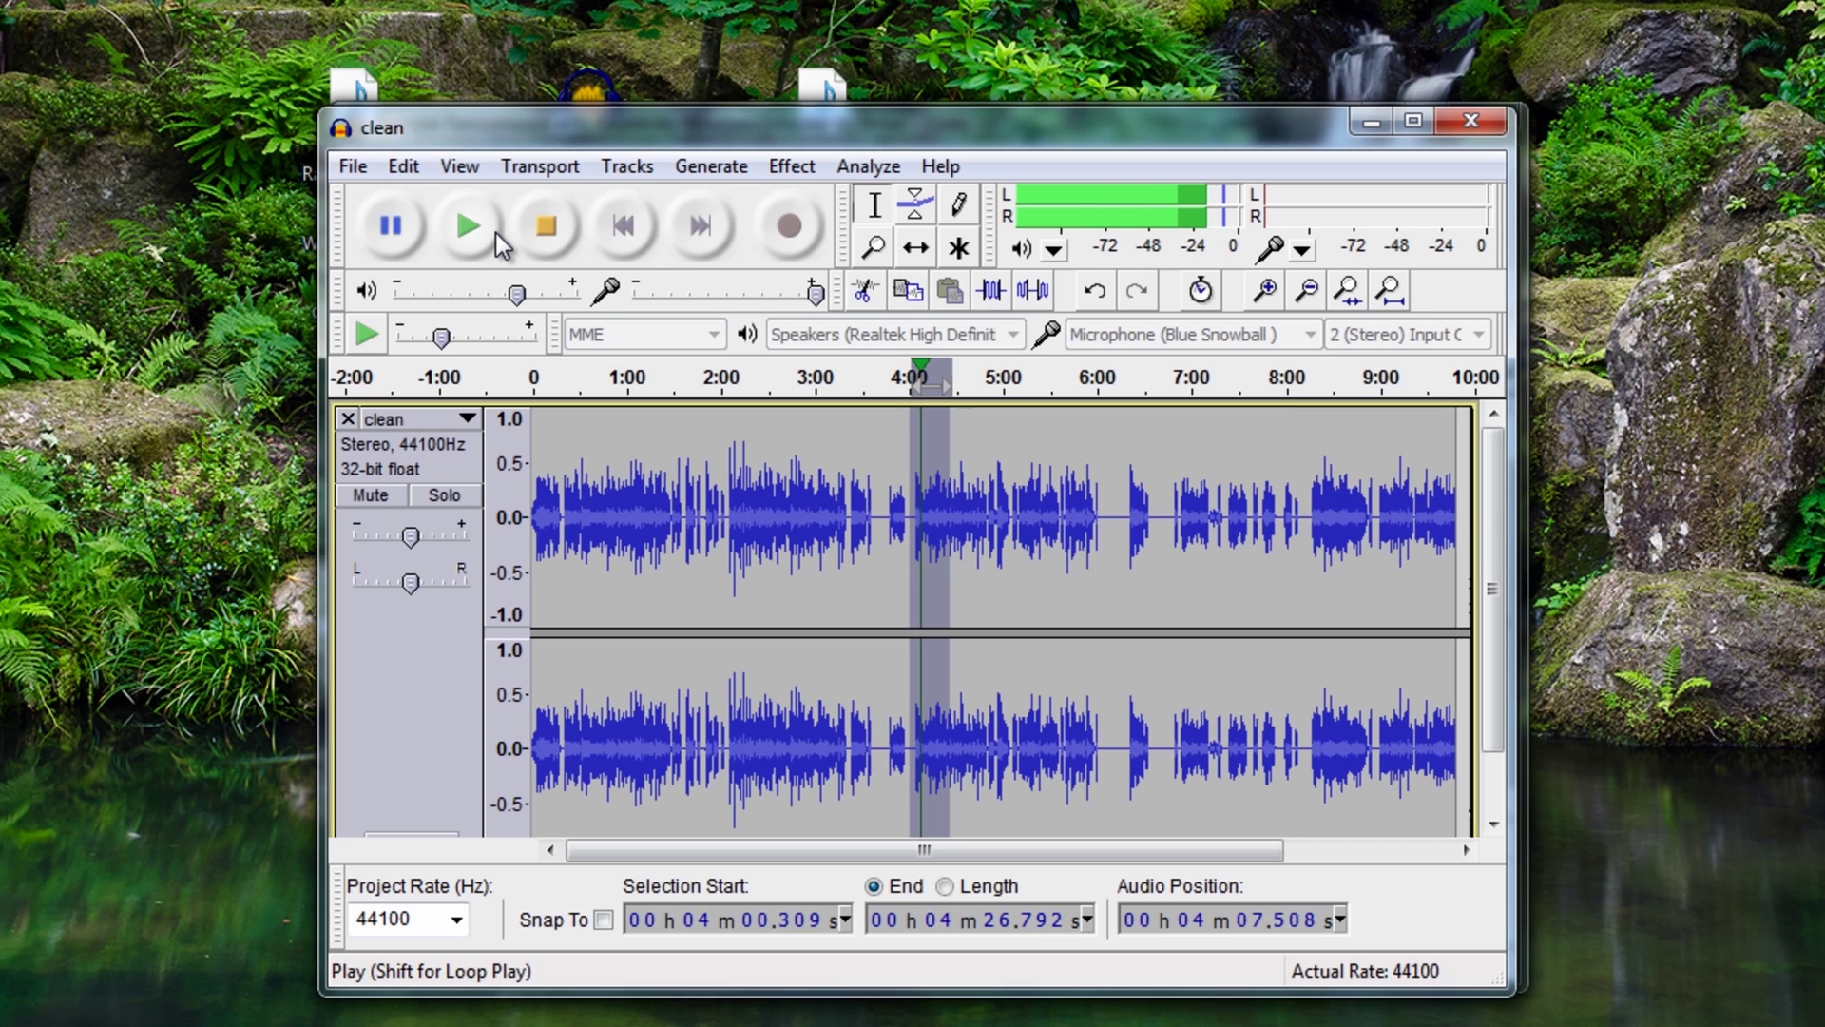
pyautogui.click(540, 240)
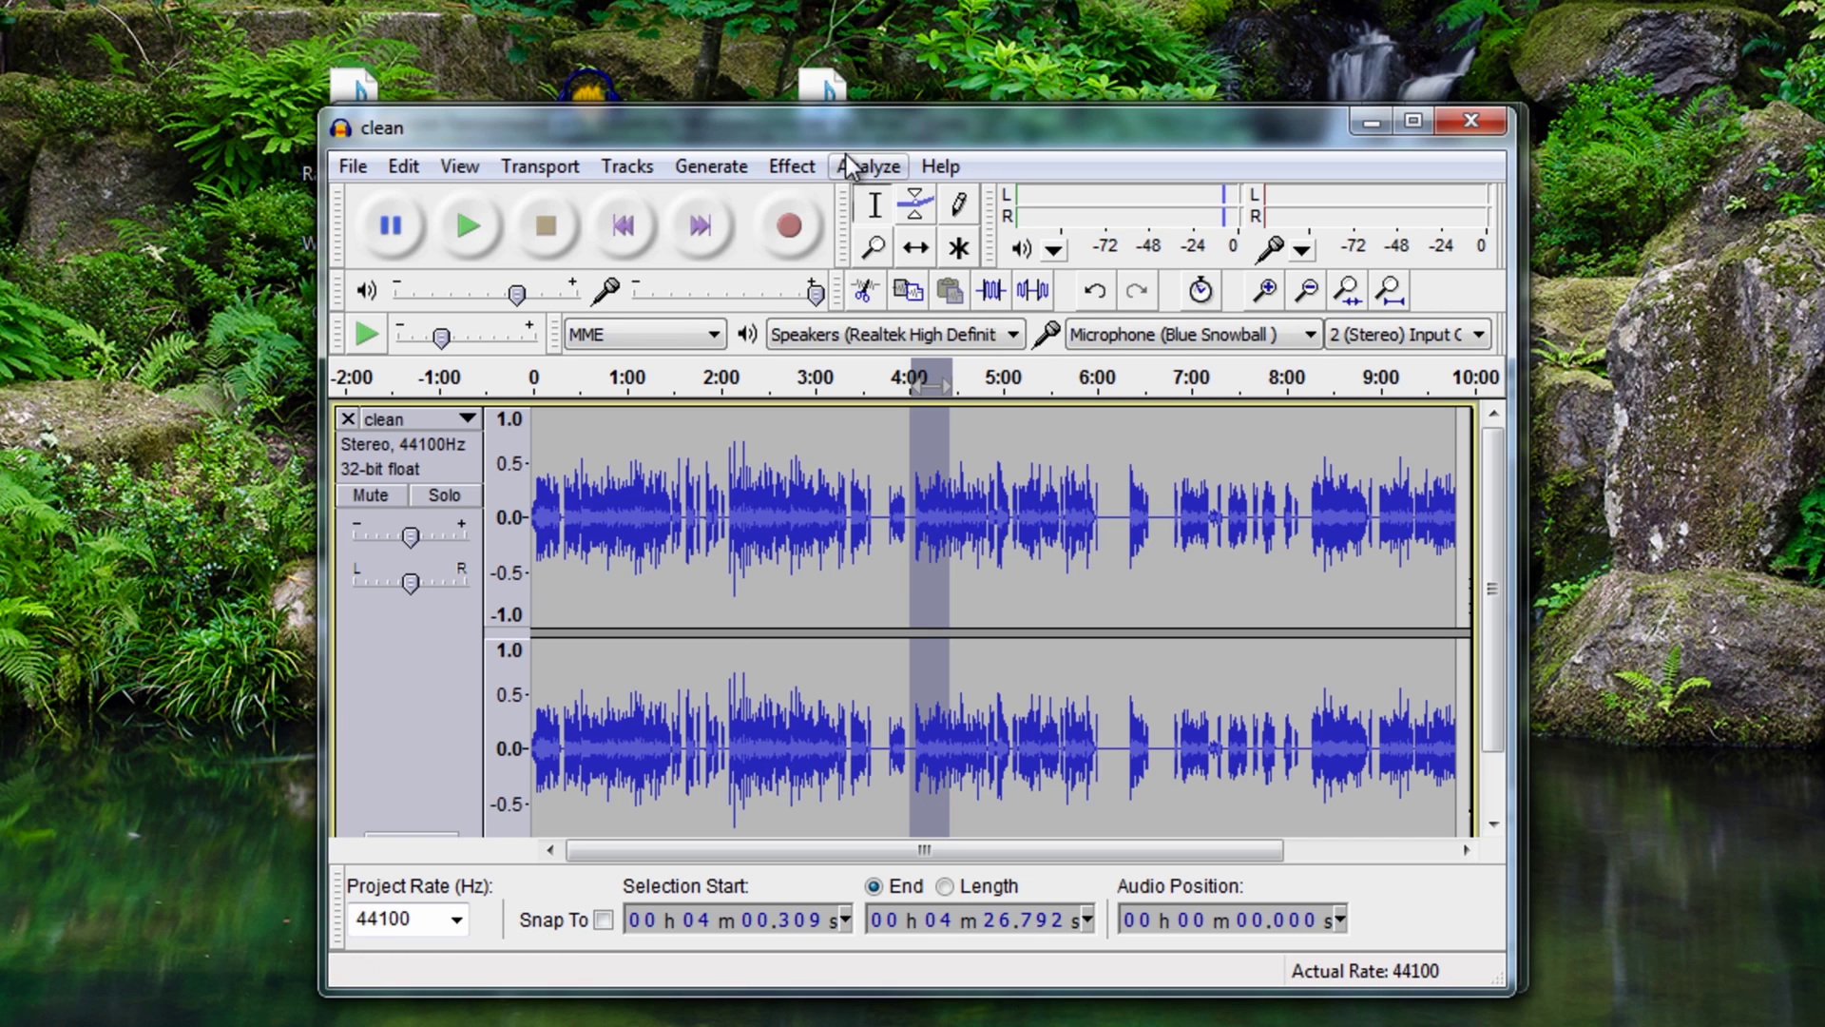
pyautogui.moveTo(848, 128); pyautogui.dragTo(854, 169)
pyautogui.click(859, 127)
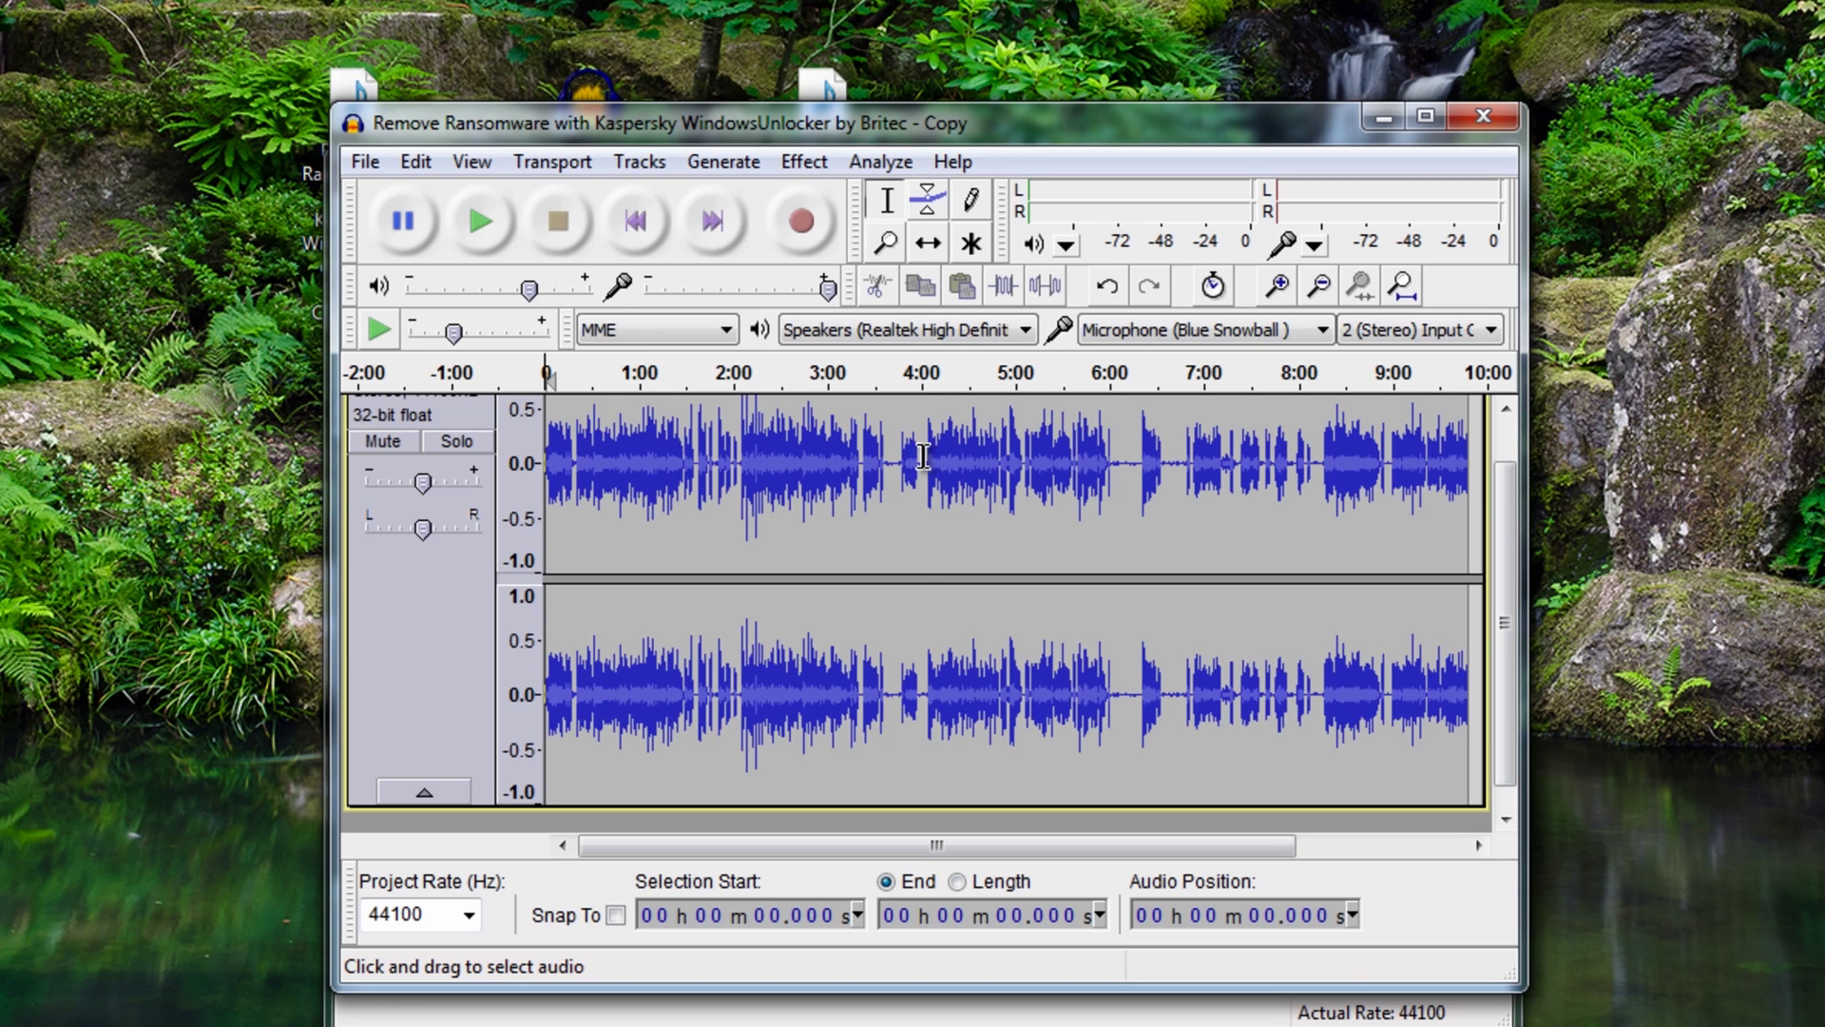
pyautogui.moveTo(923, 457); pyautogui.dragTo(965, 461)
# Play the selected passage of the uncleaned Remove Ransomware recording for comparison
pyautogui.scroll(1, 909, 497)
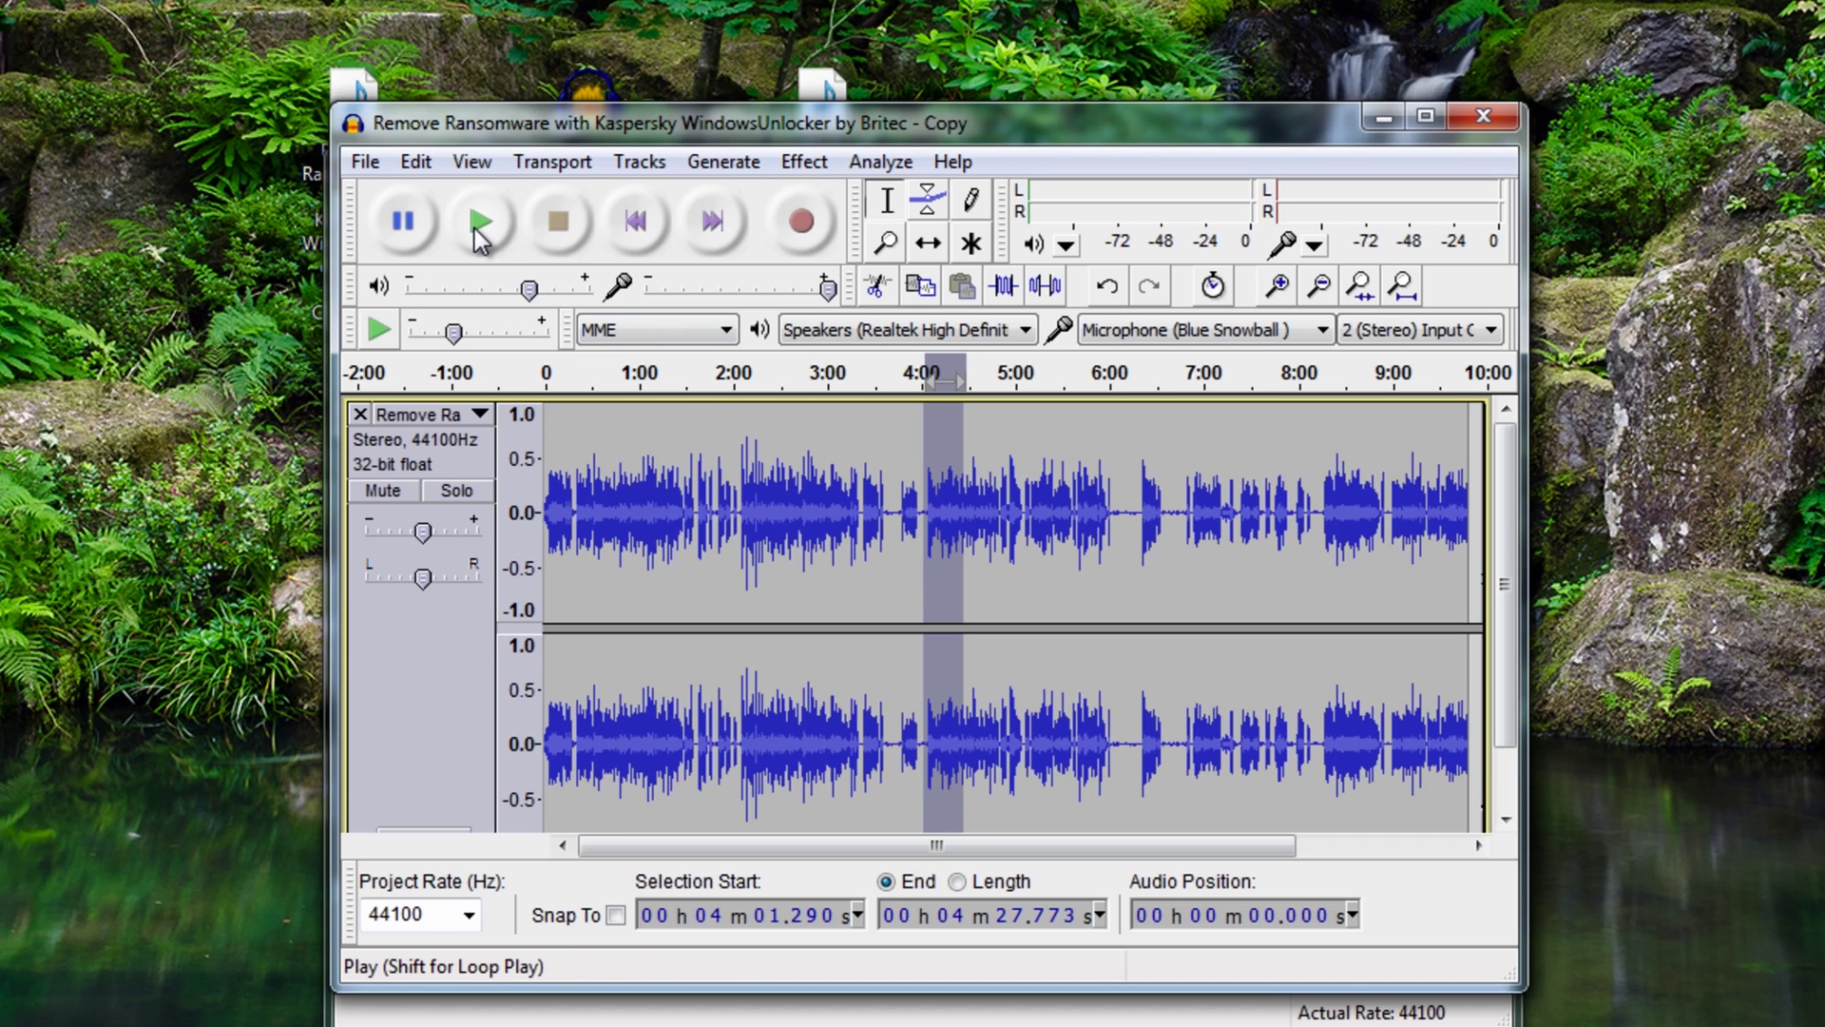
pyautogui.click(480, 223)
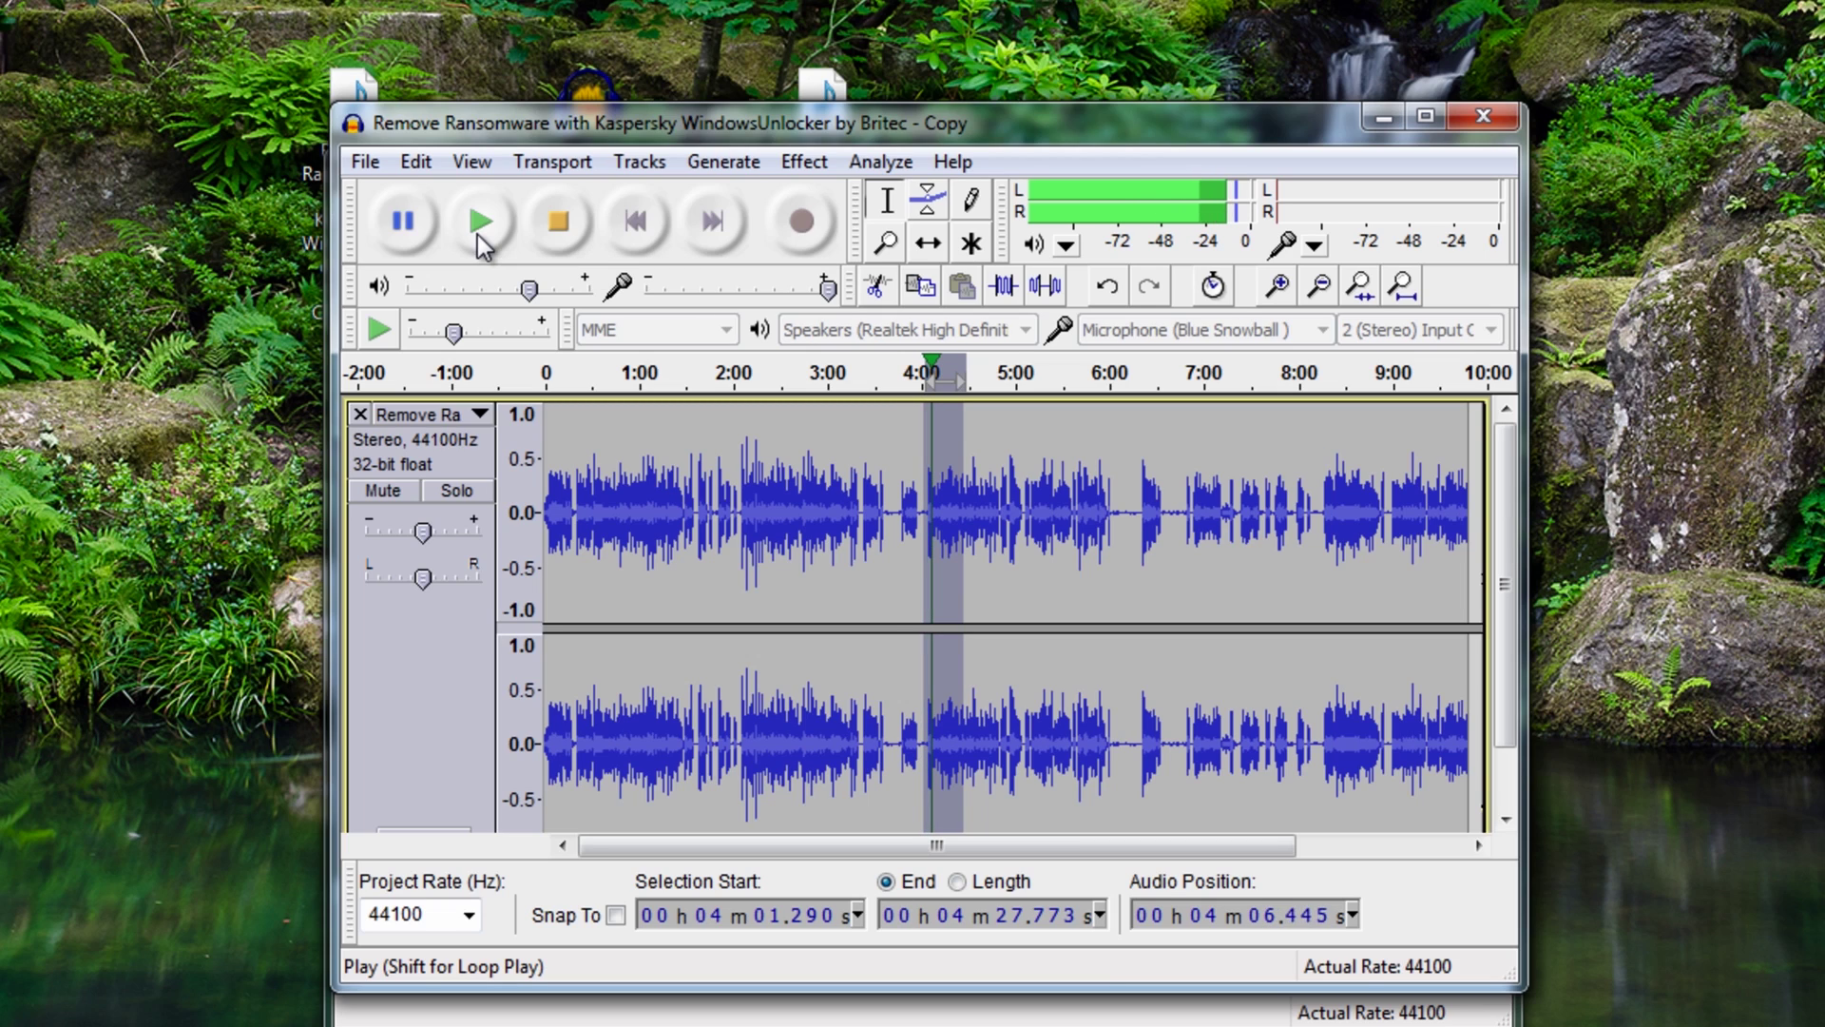
pyautogui.click(559, 224)
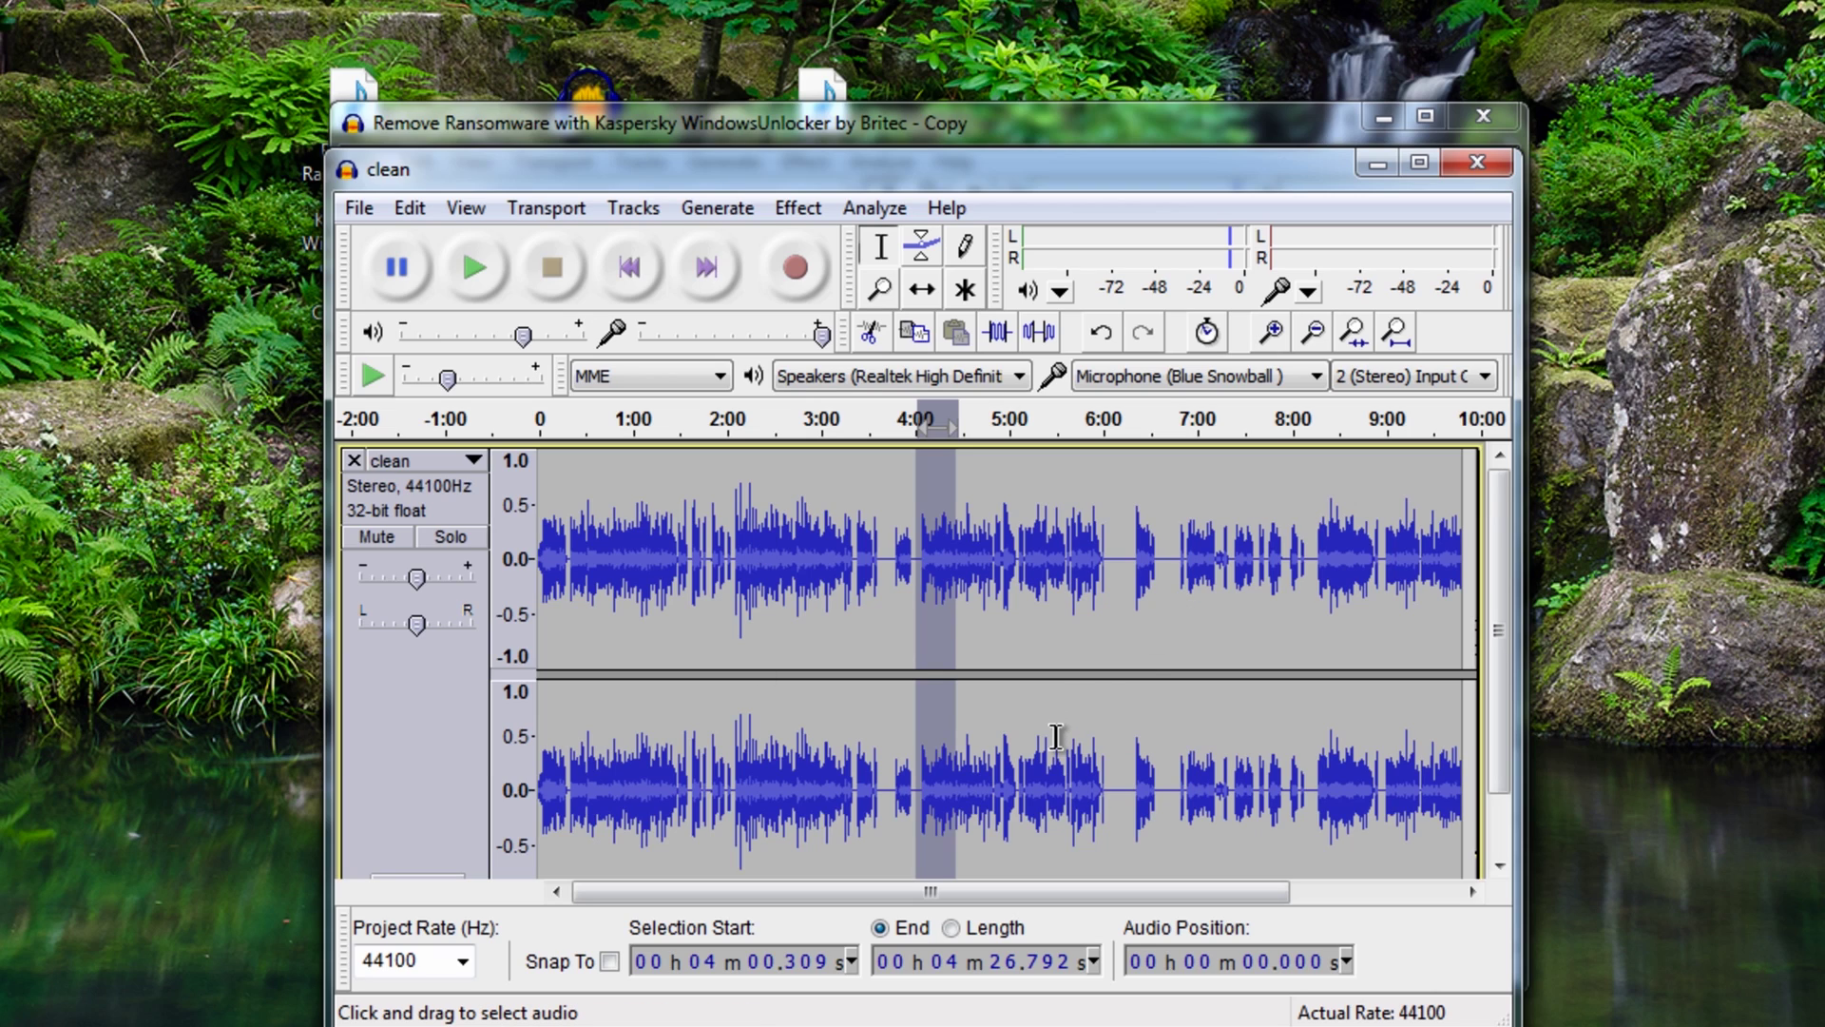
# Review the Playback, Quality and Devices preference pages and close Preferences without changes
pyautogui.click(407, 209)
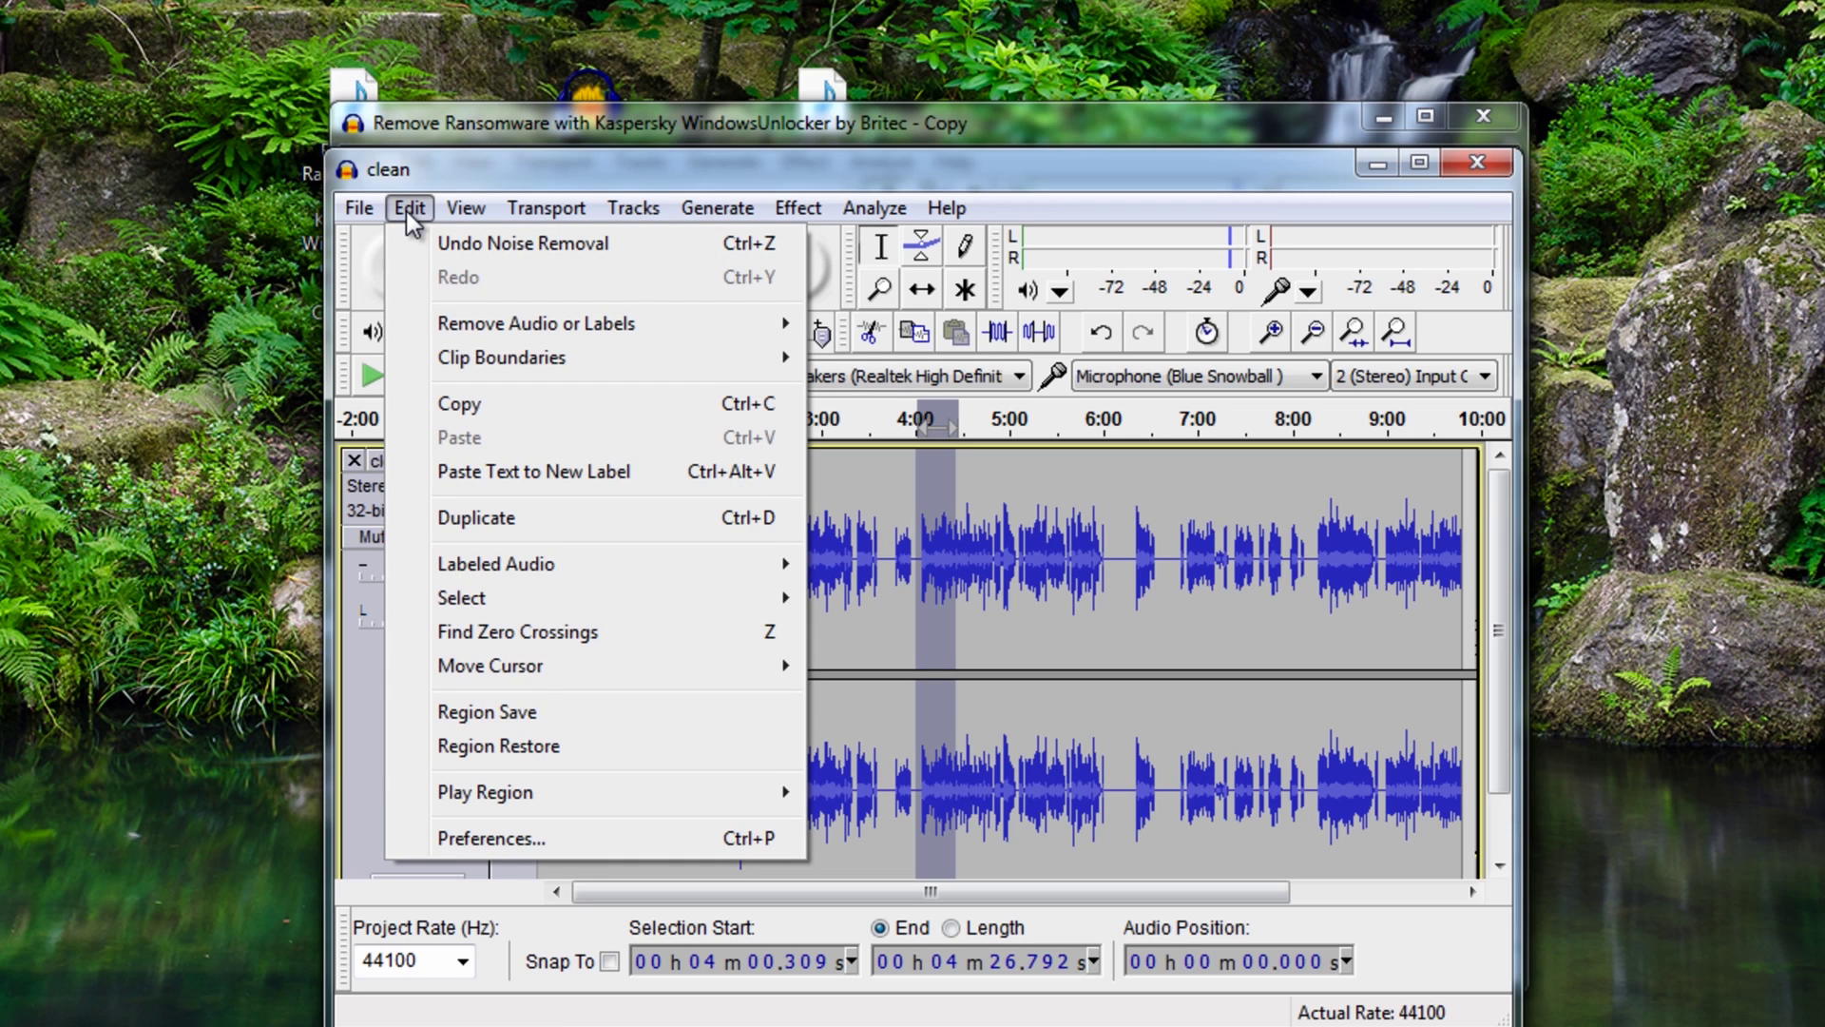
pyautogui.click(481, 840)
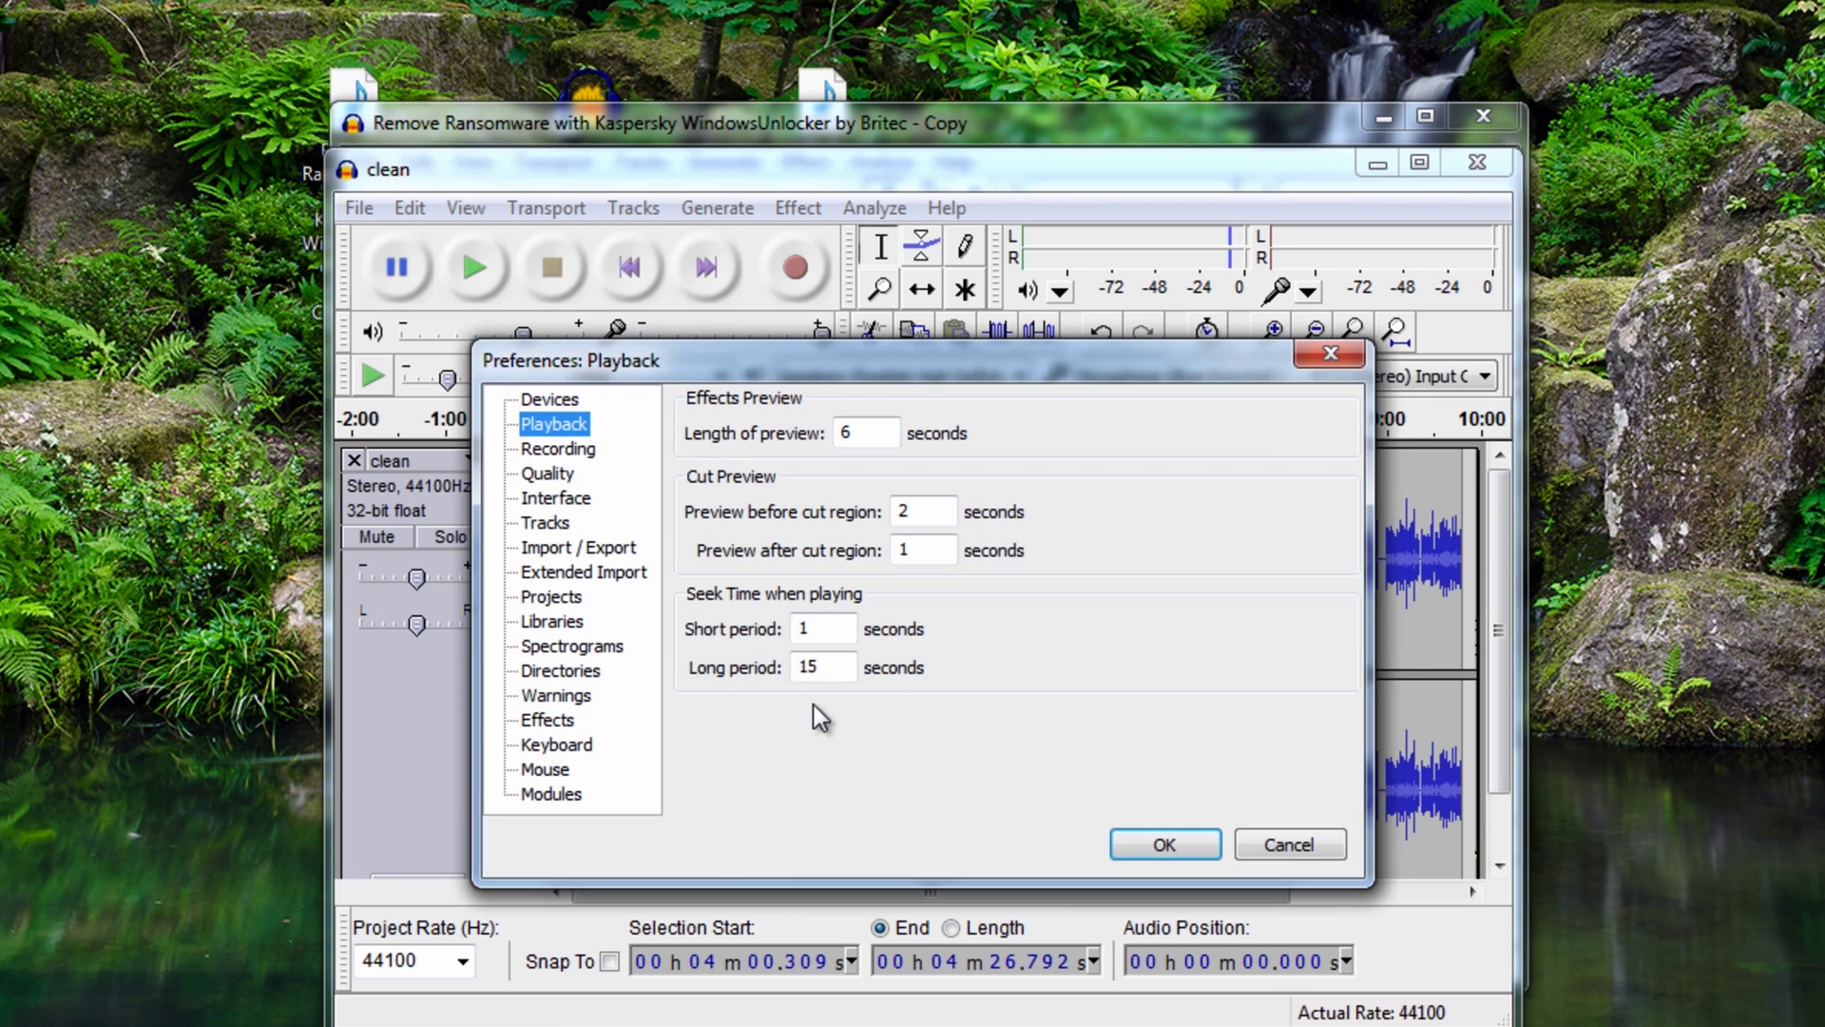
pyautogui.click(547, 473)
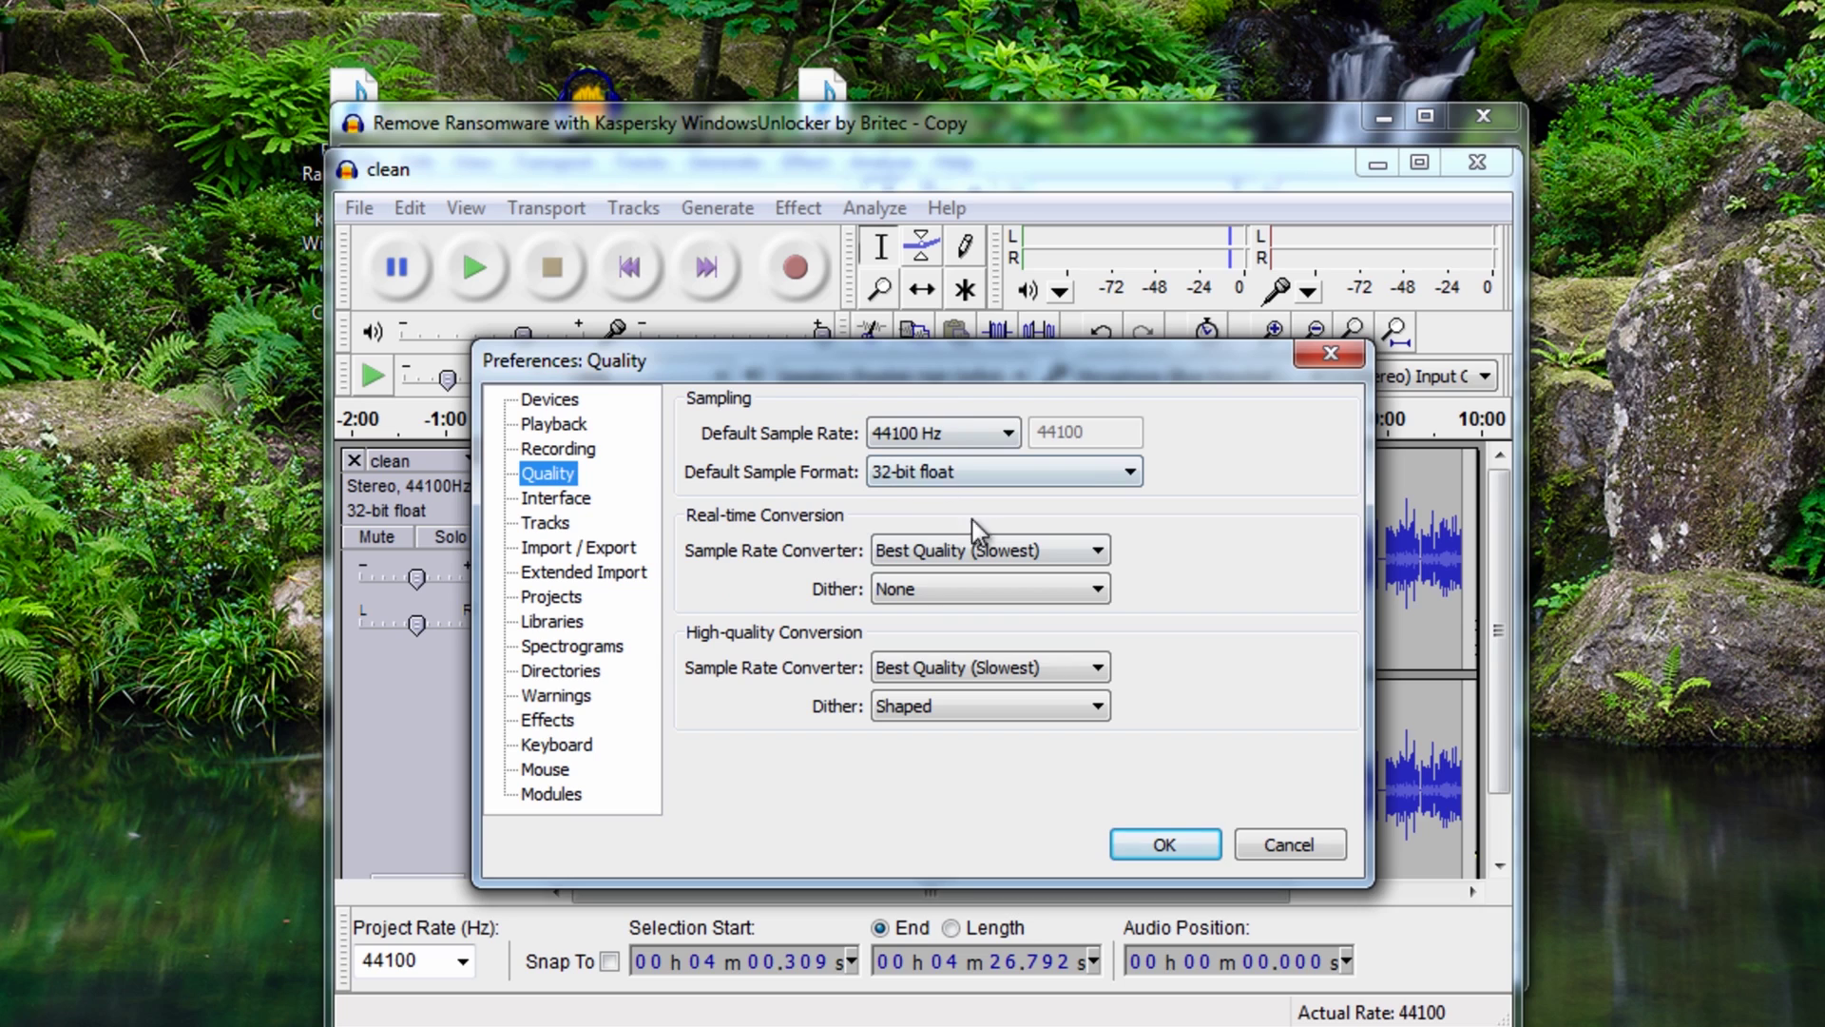
pyautogui.click(551, 400)
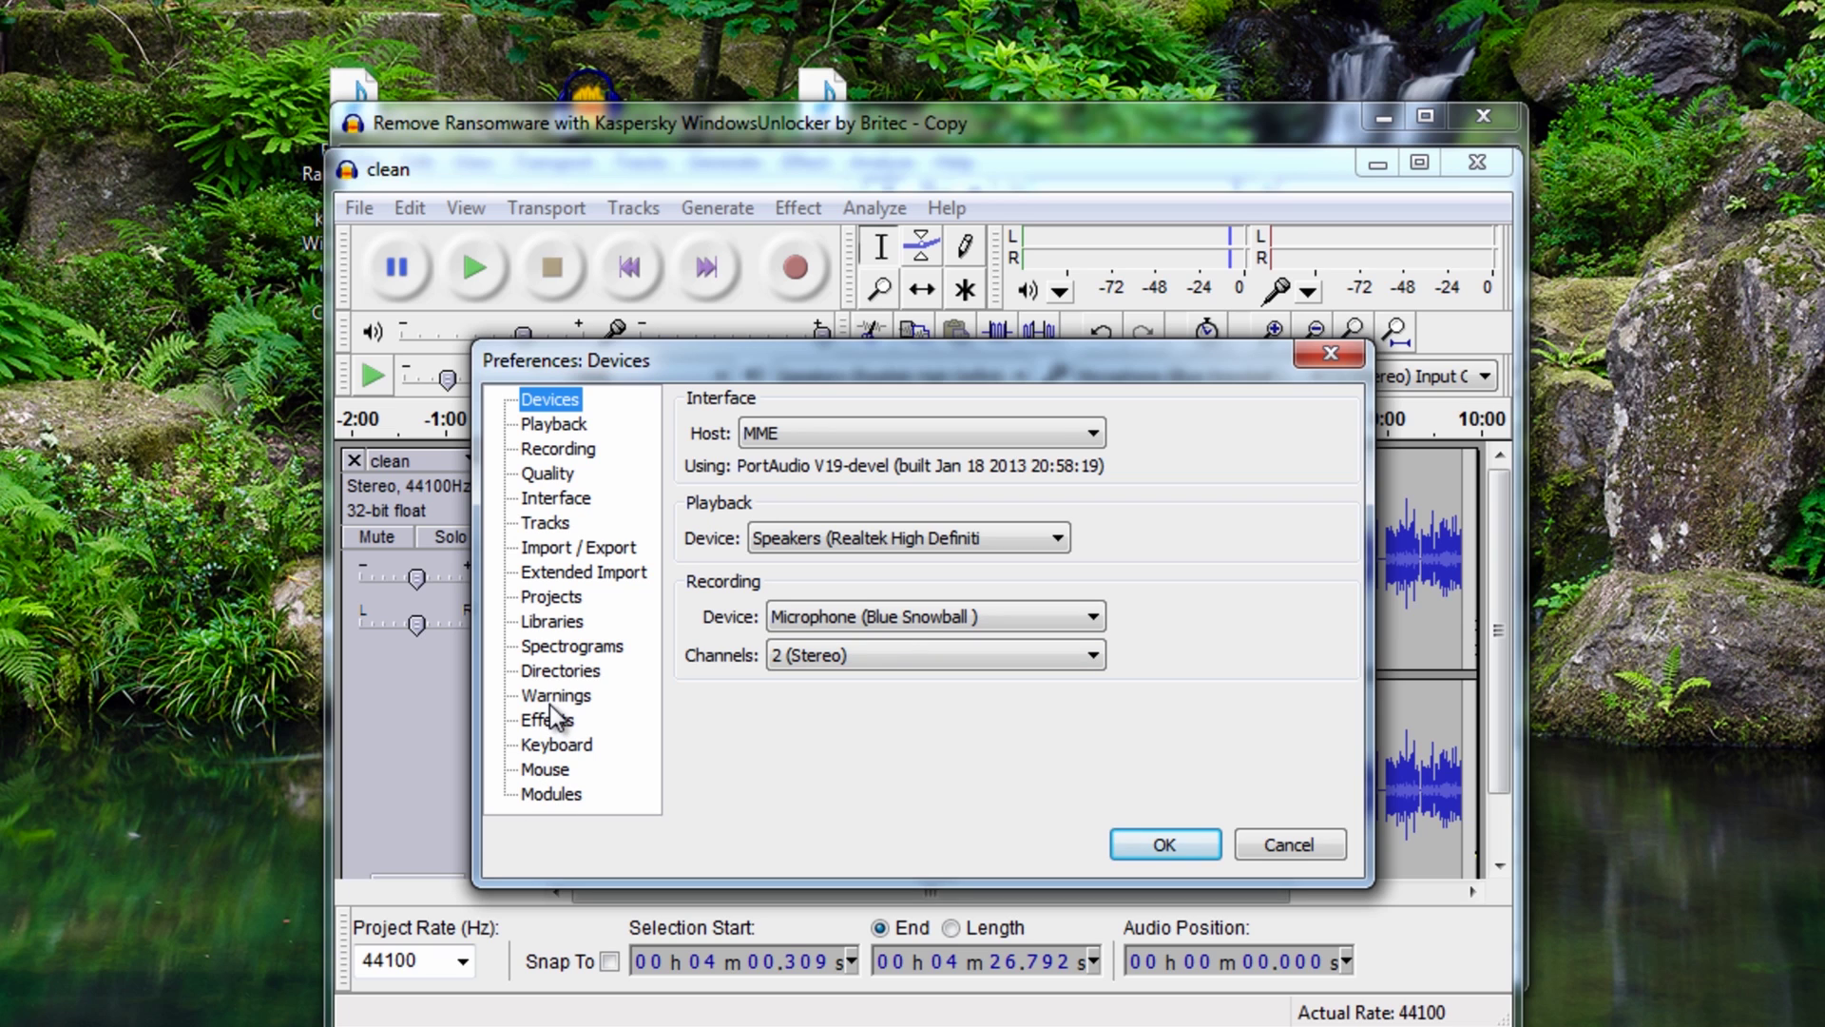
pyautogui.click(1294, 849)
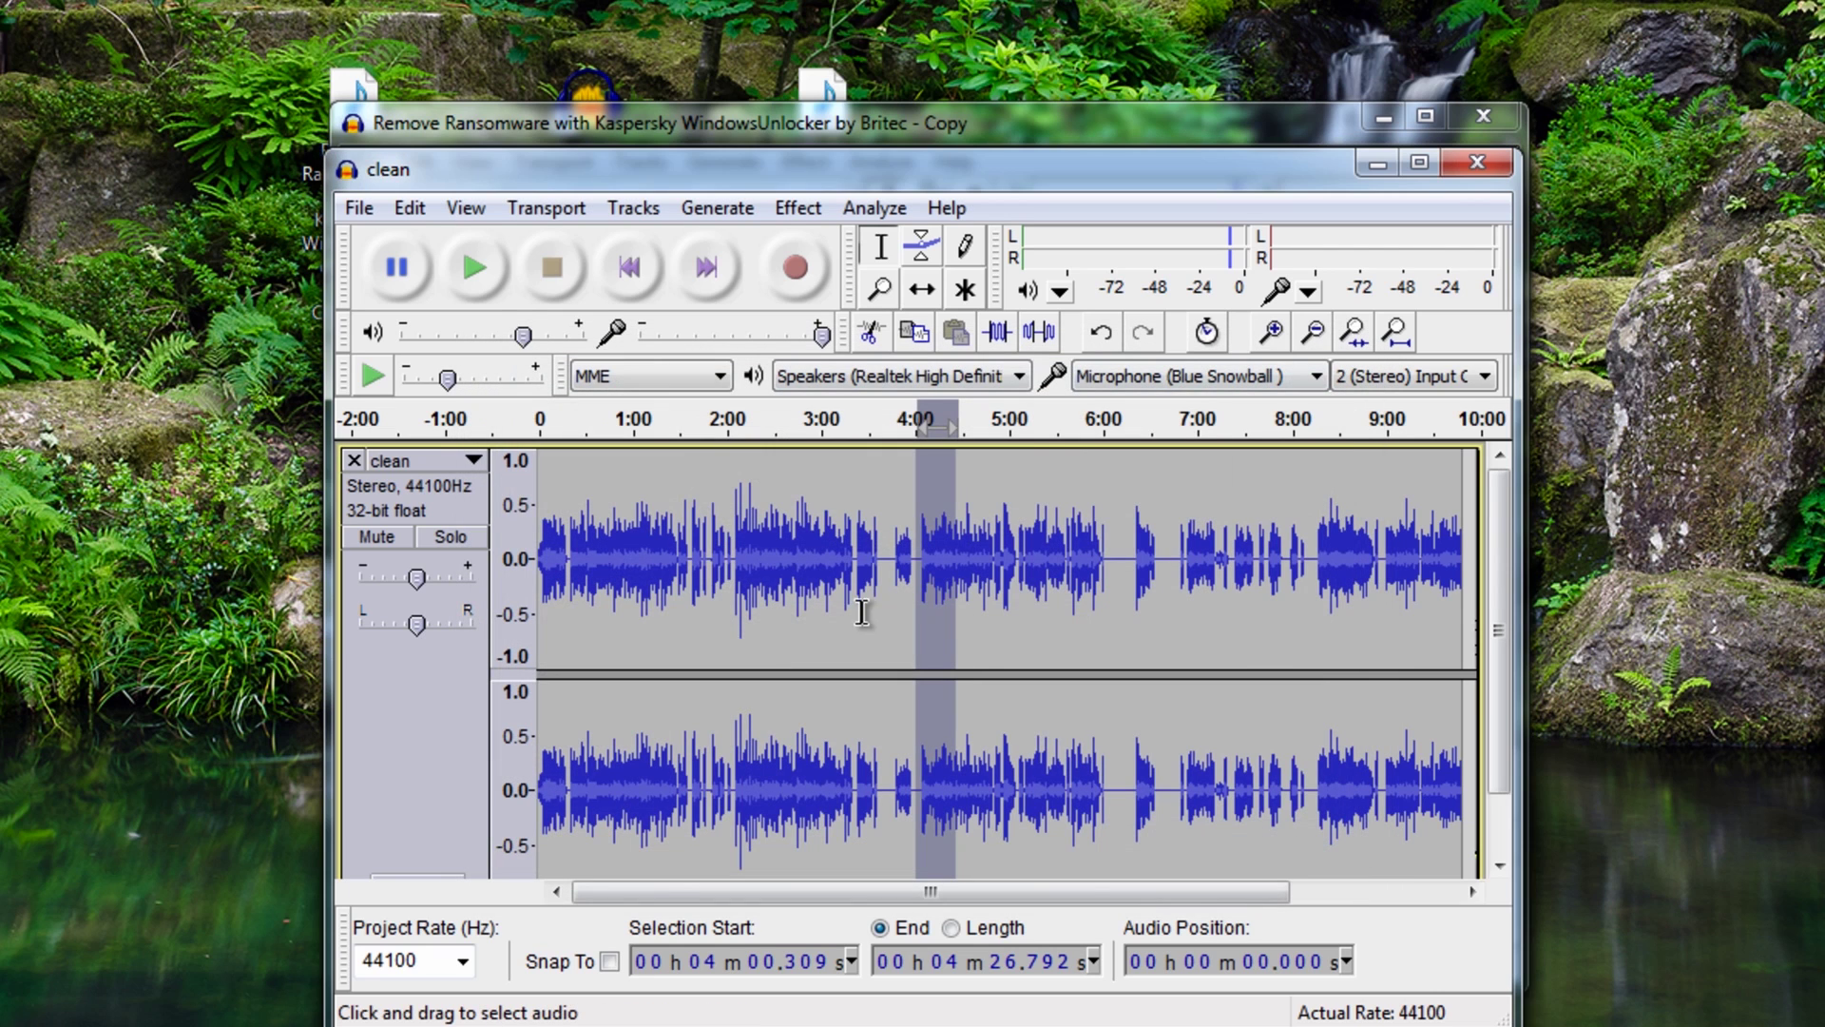
pyautogui.click(798, 207)
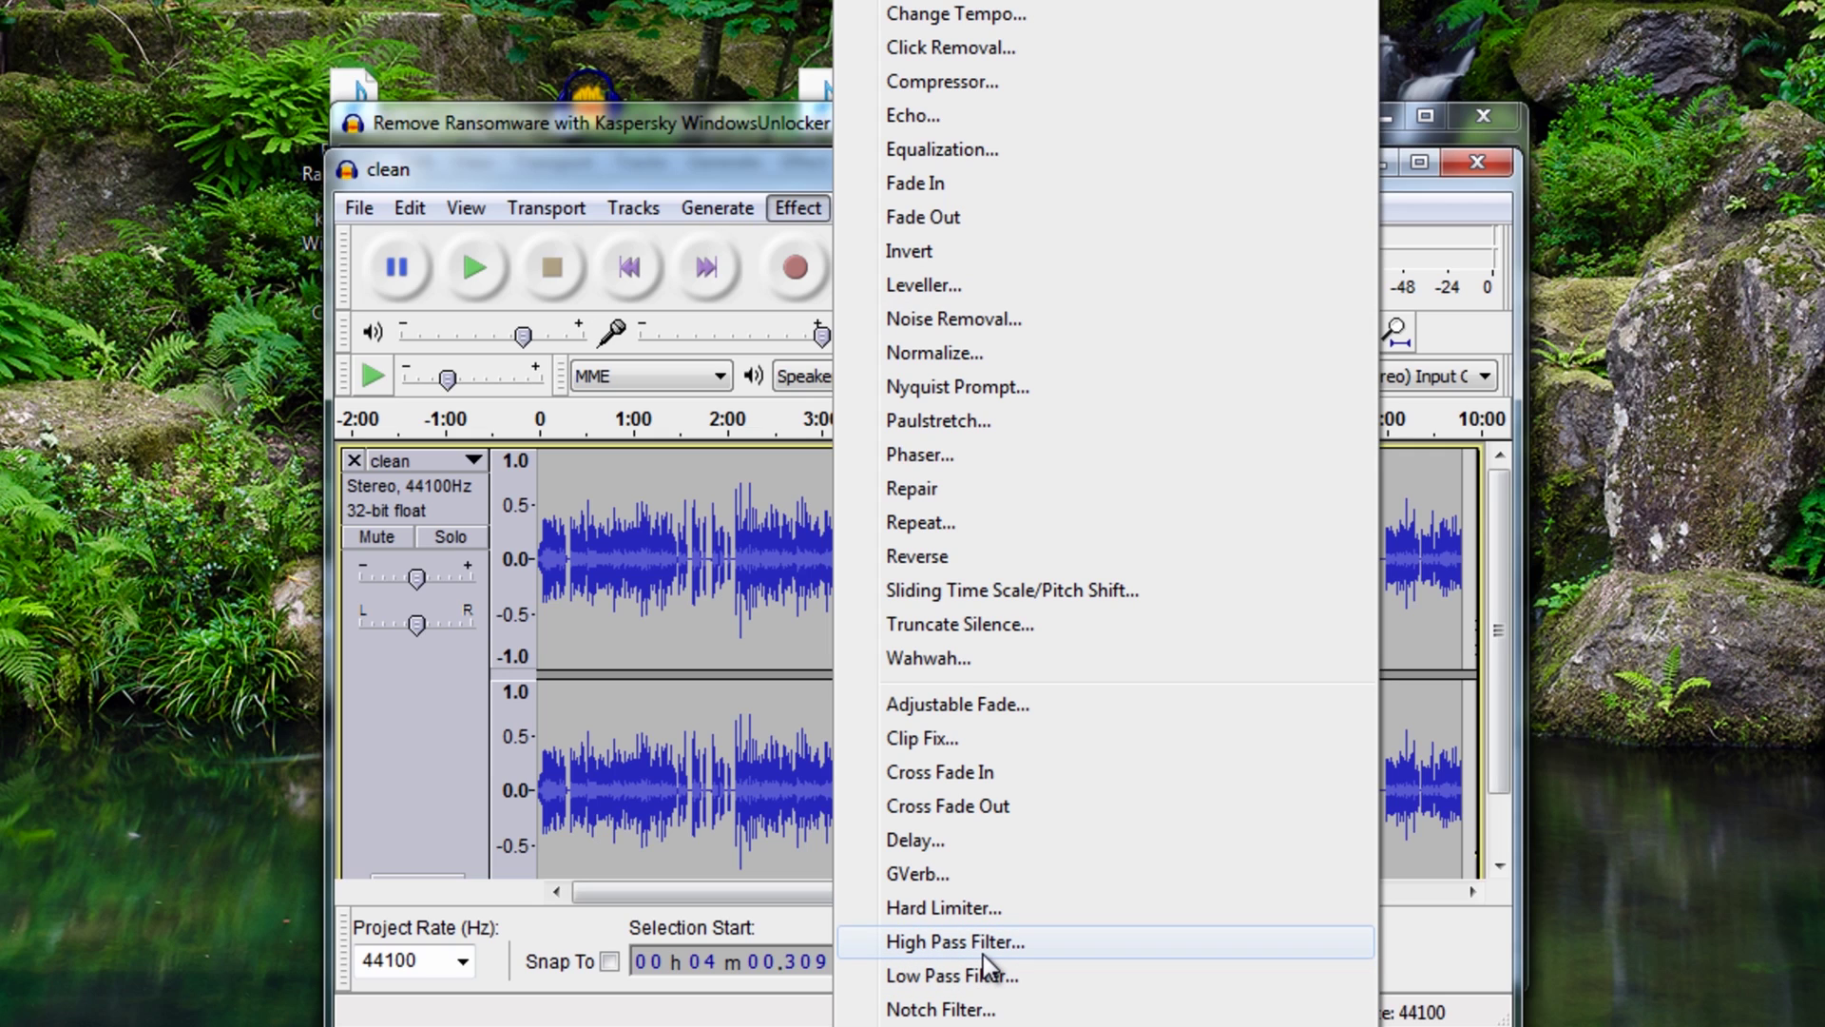
pyautogui.moveTo(722, 208)
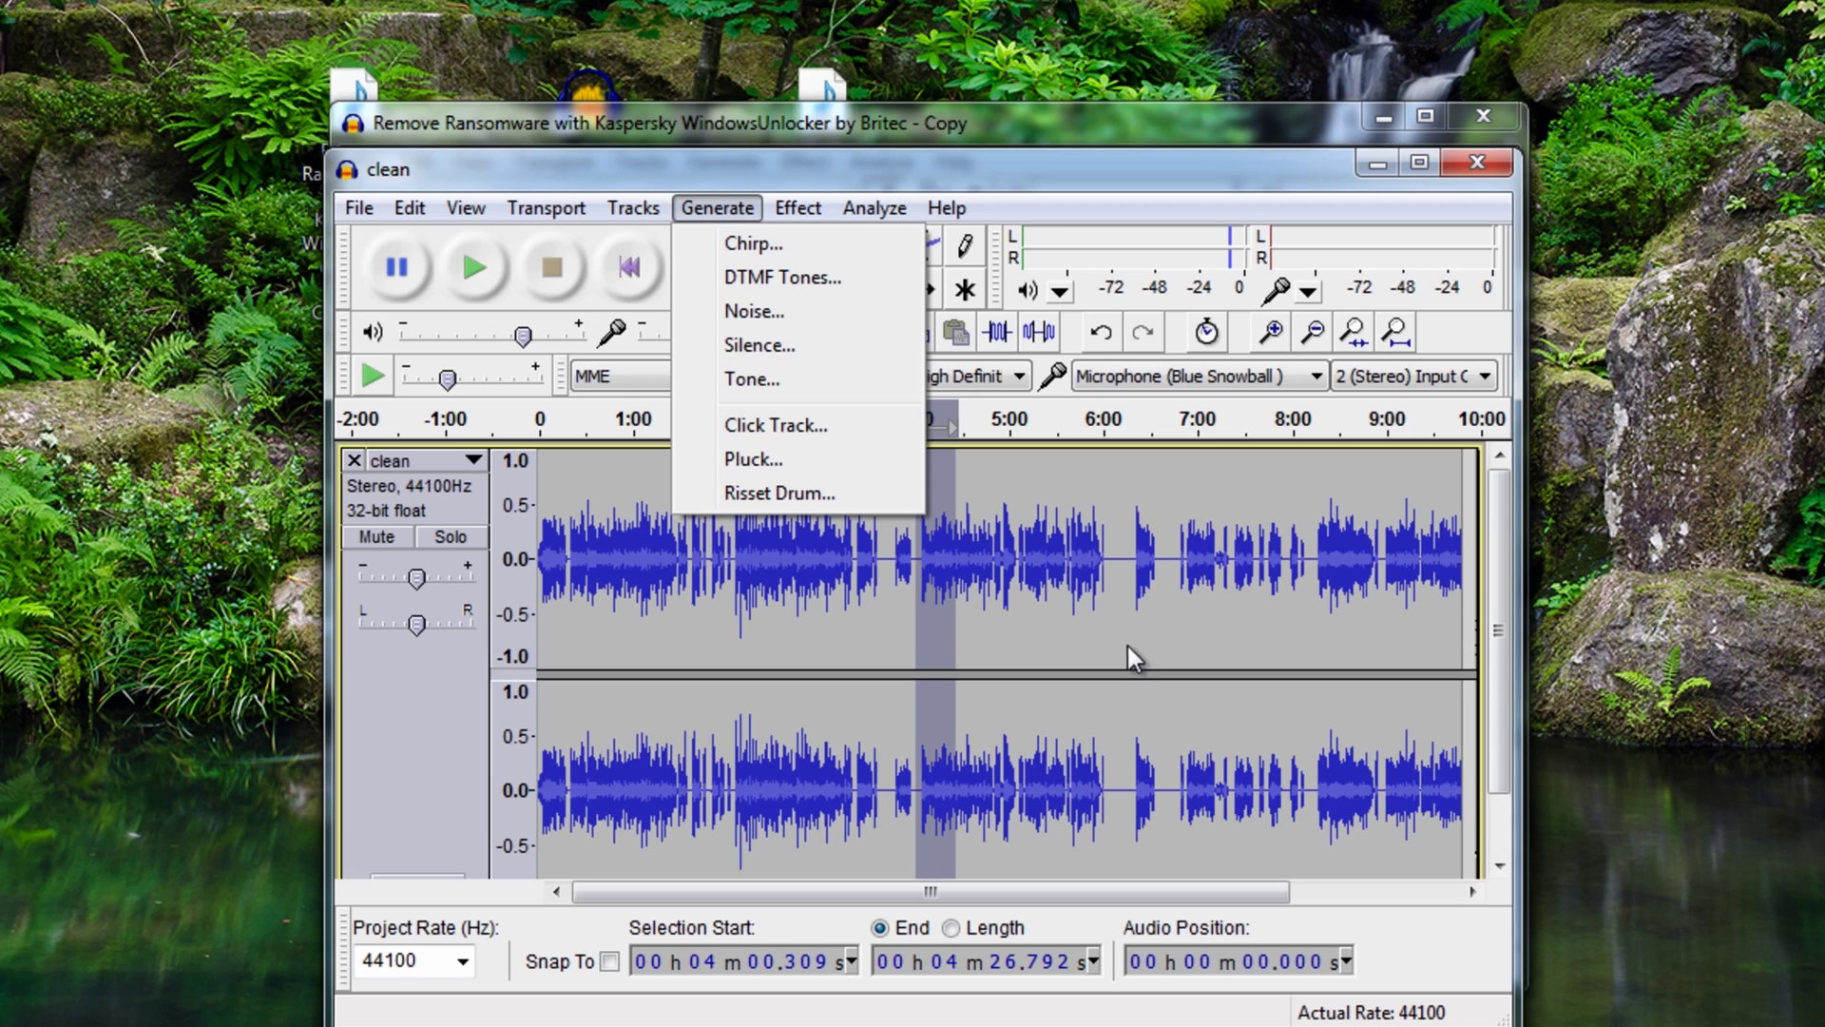
pyautogui.click(1082, 163)
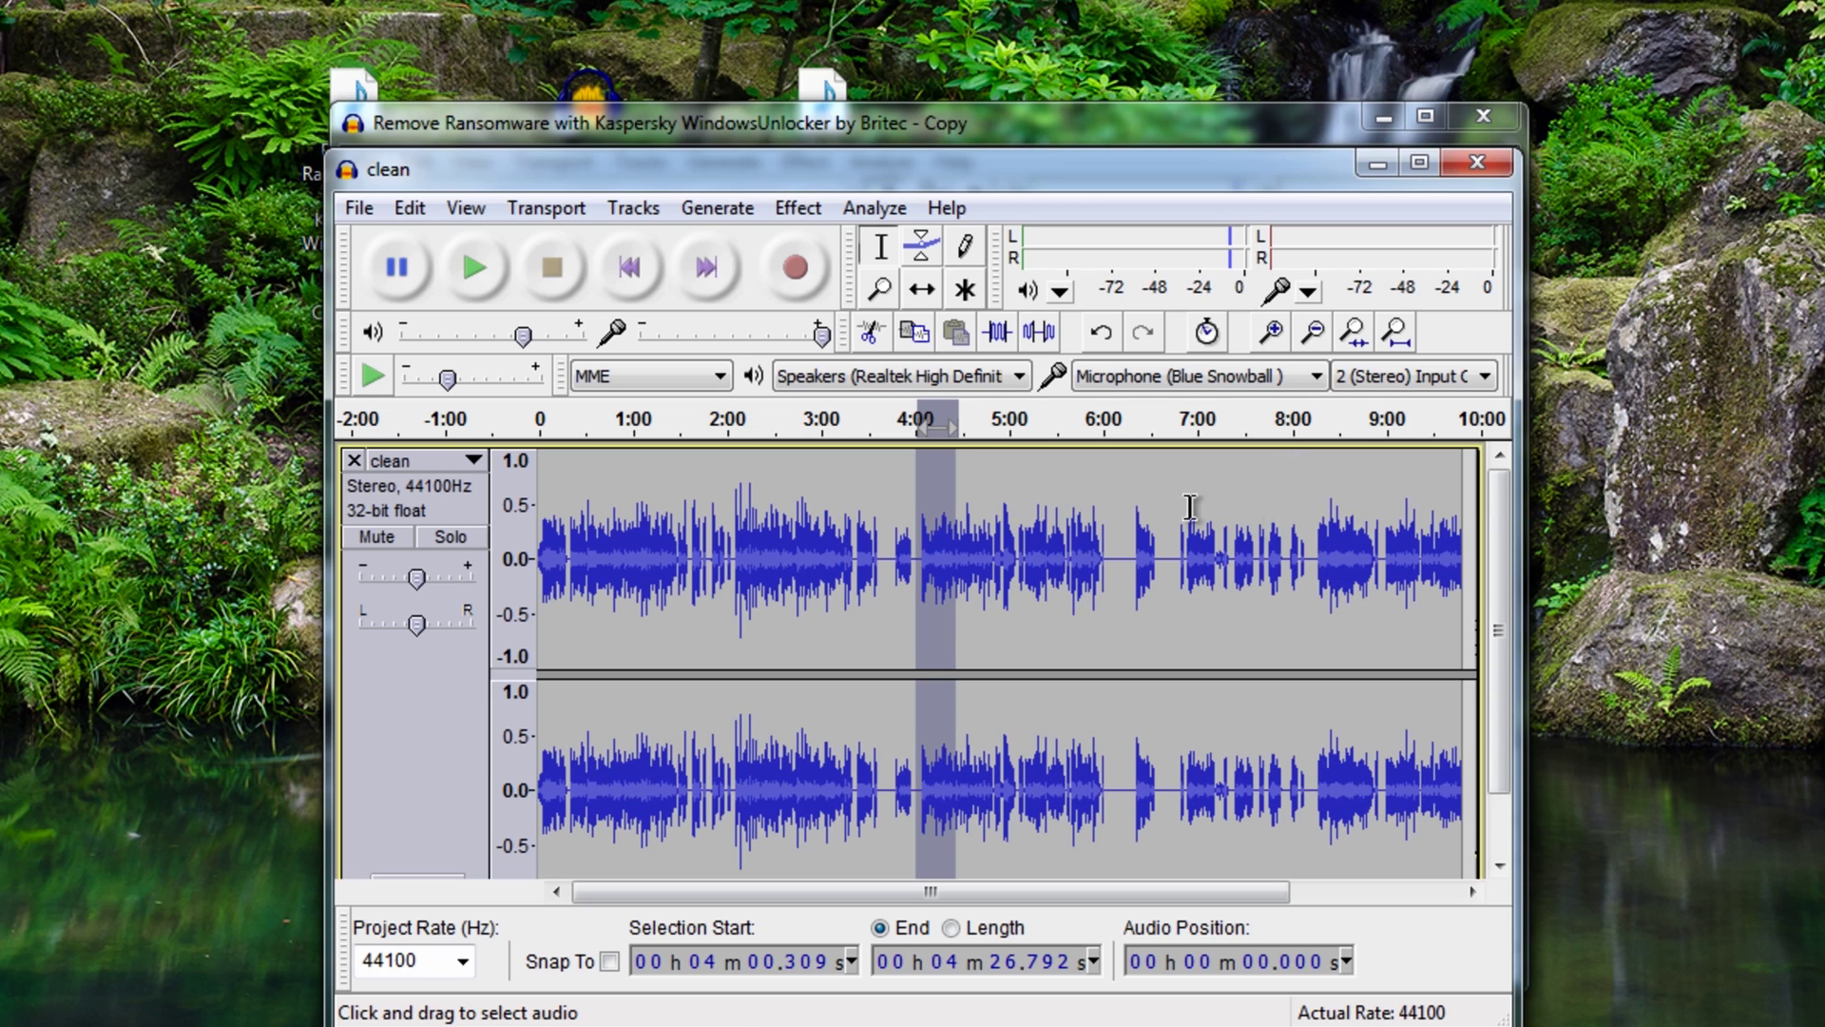
# Preview and apply Bass and Treble with bass at 6 dB, treble and gain at 0
pyautogui.click(813, 210)
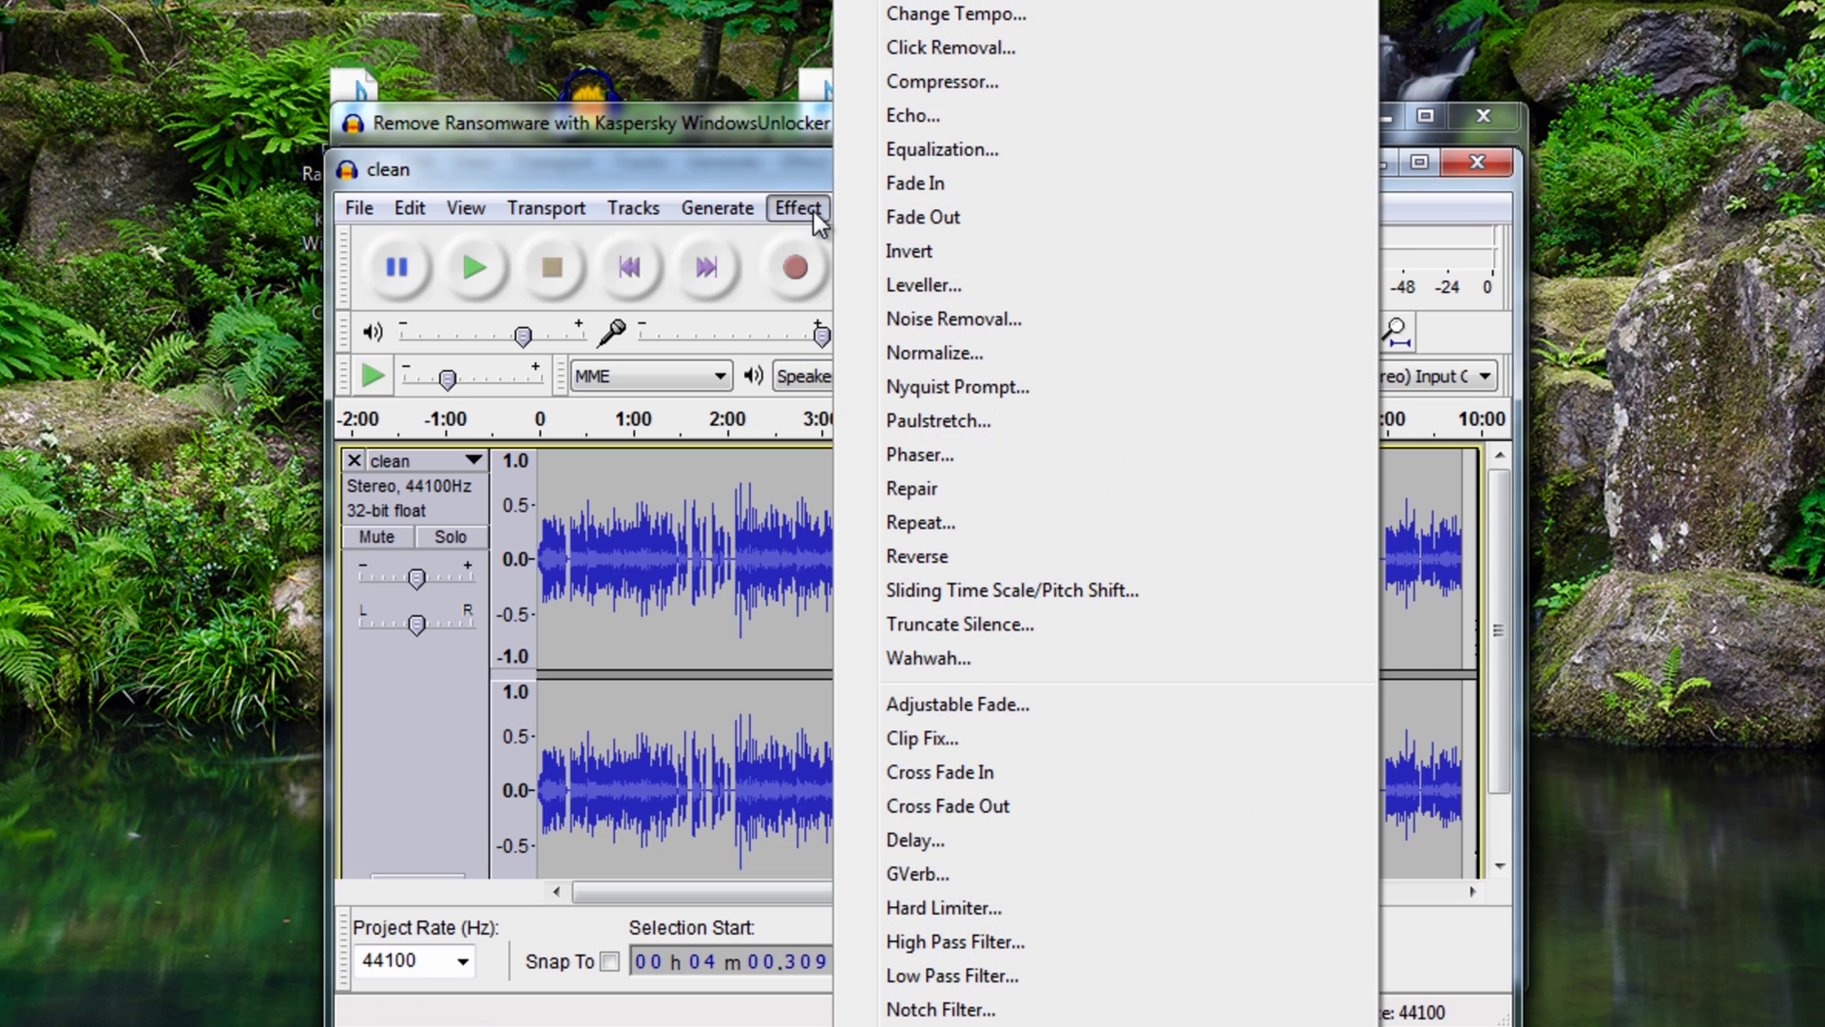
pyautogui.click(941, 6)
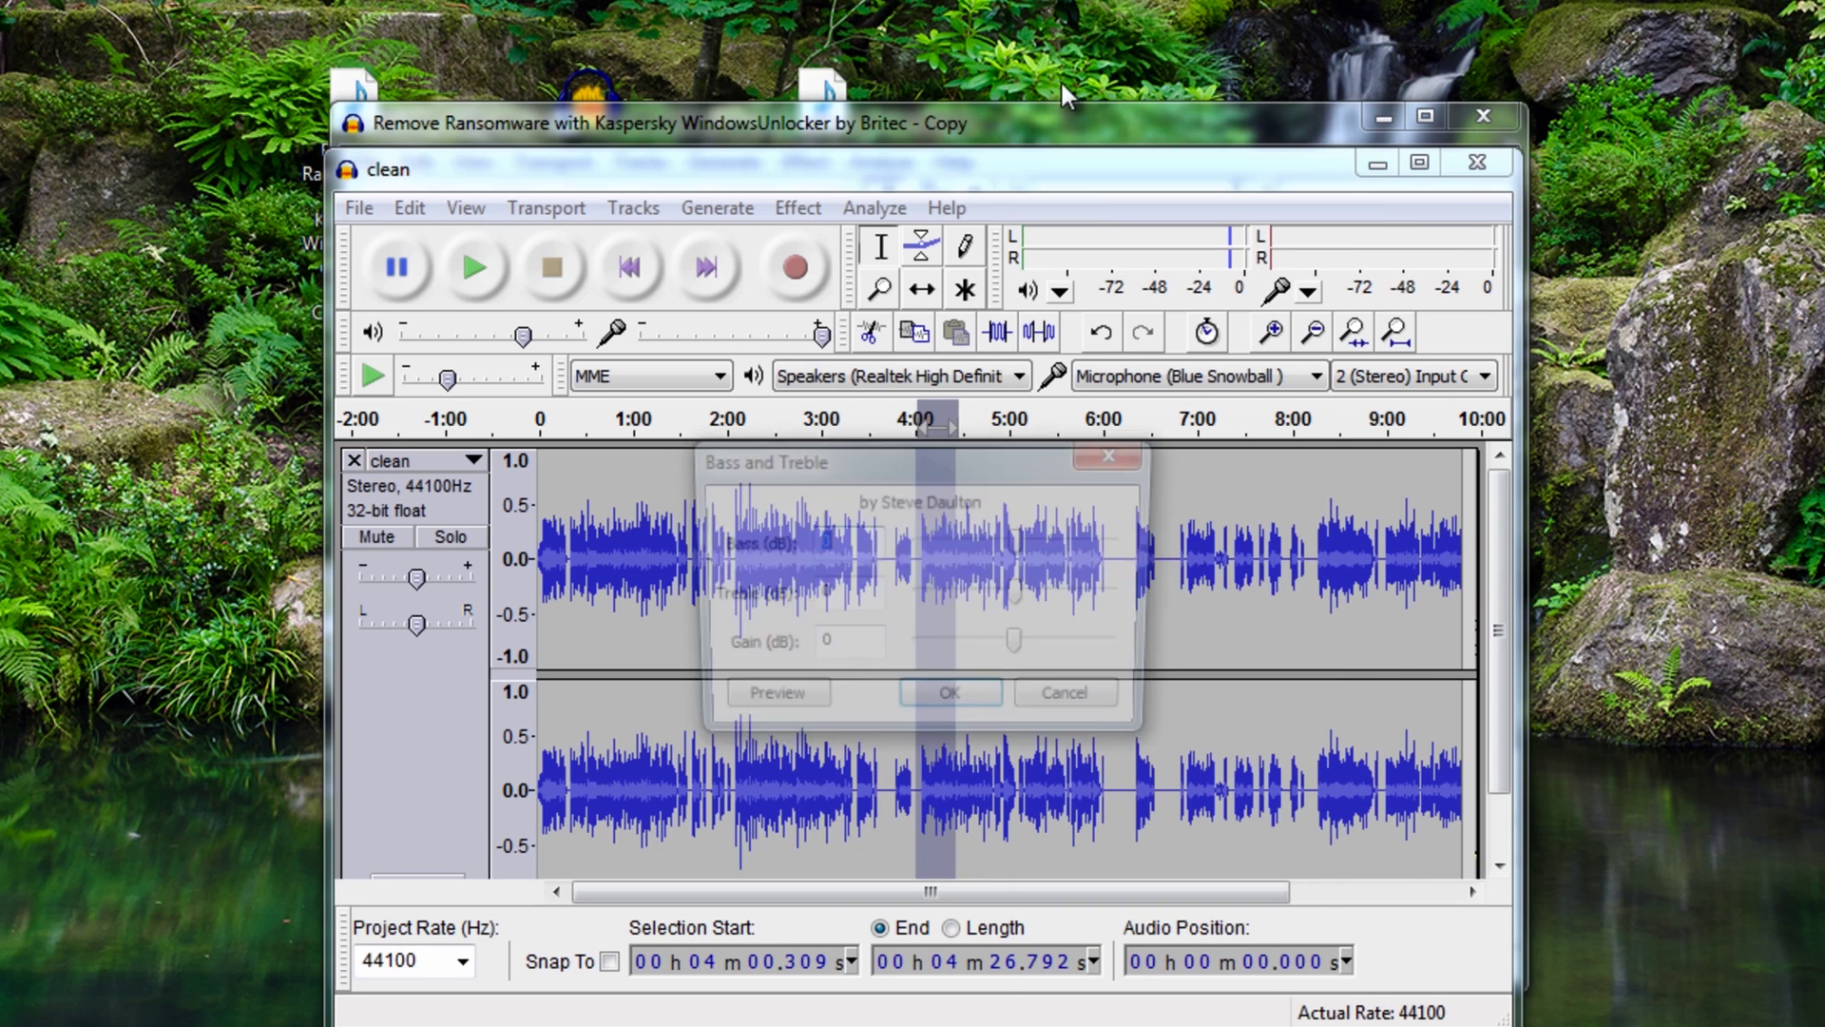
pyautogui.moveTo(1024, 546); pyautogui.dragTo(1066, 554)
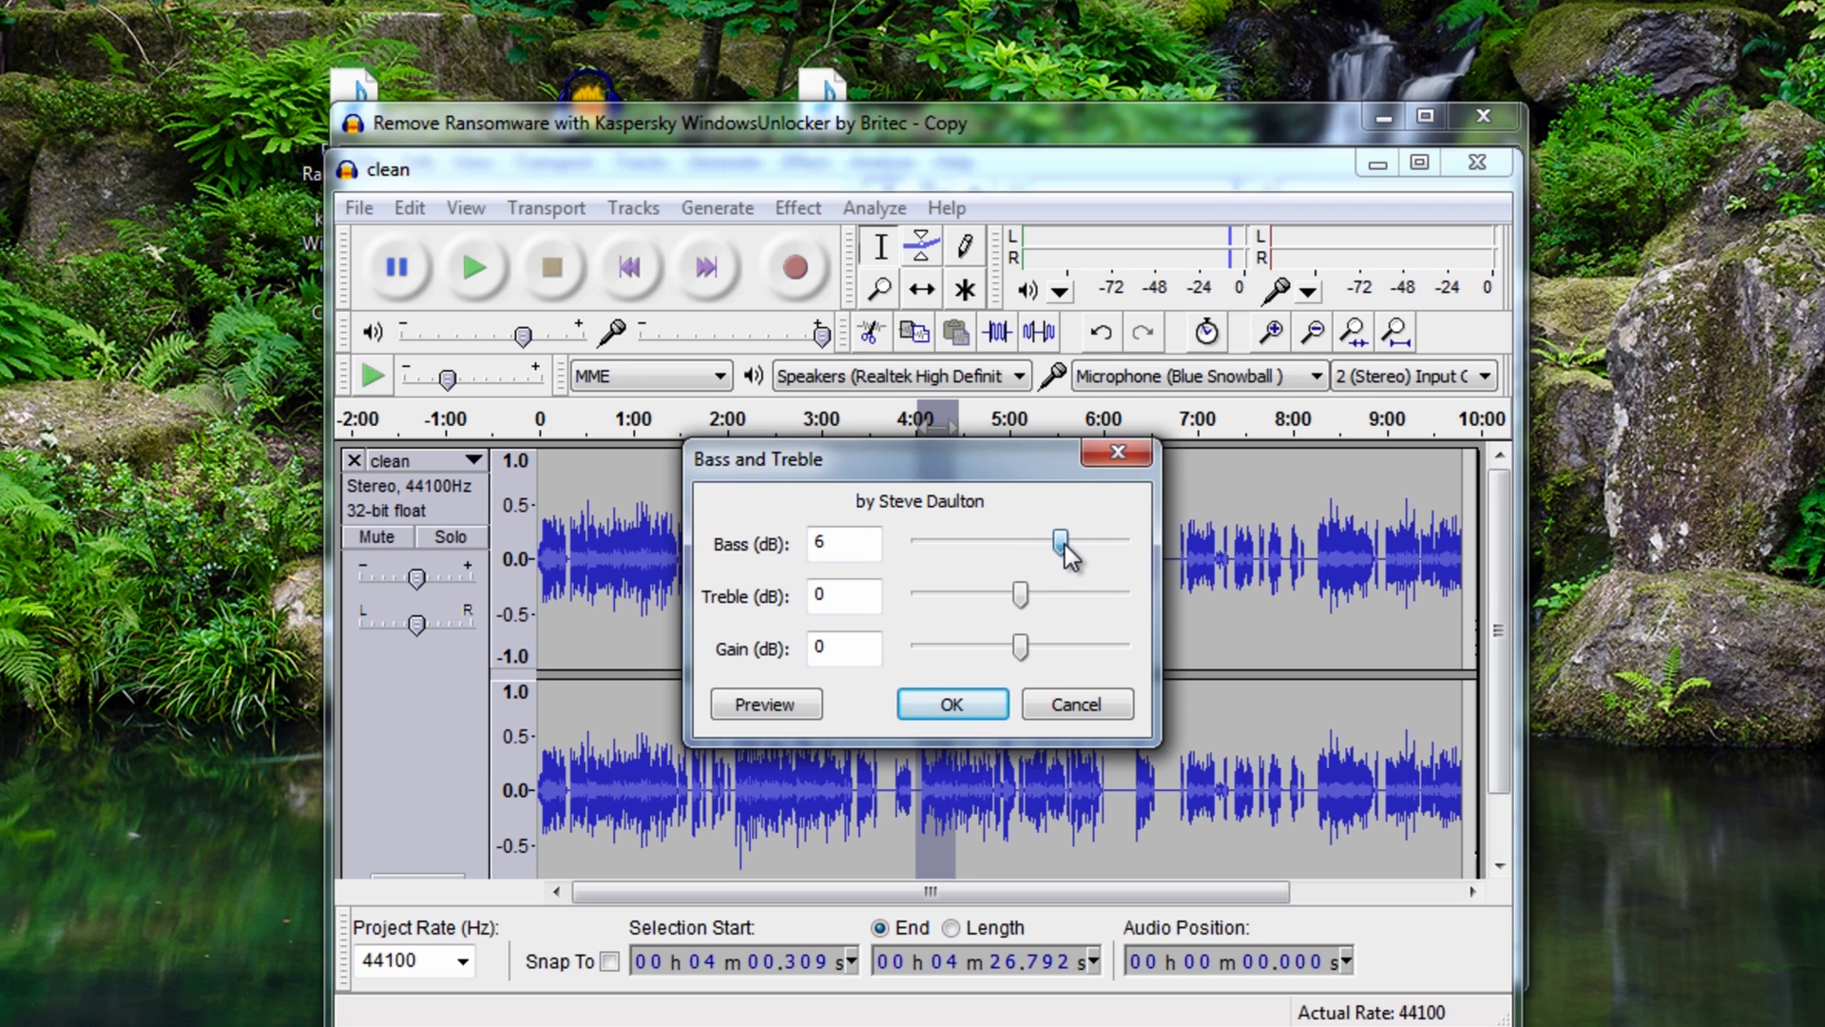
pyautogui.click(778, 711)
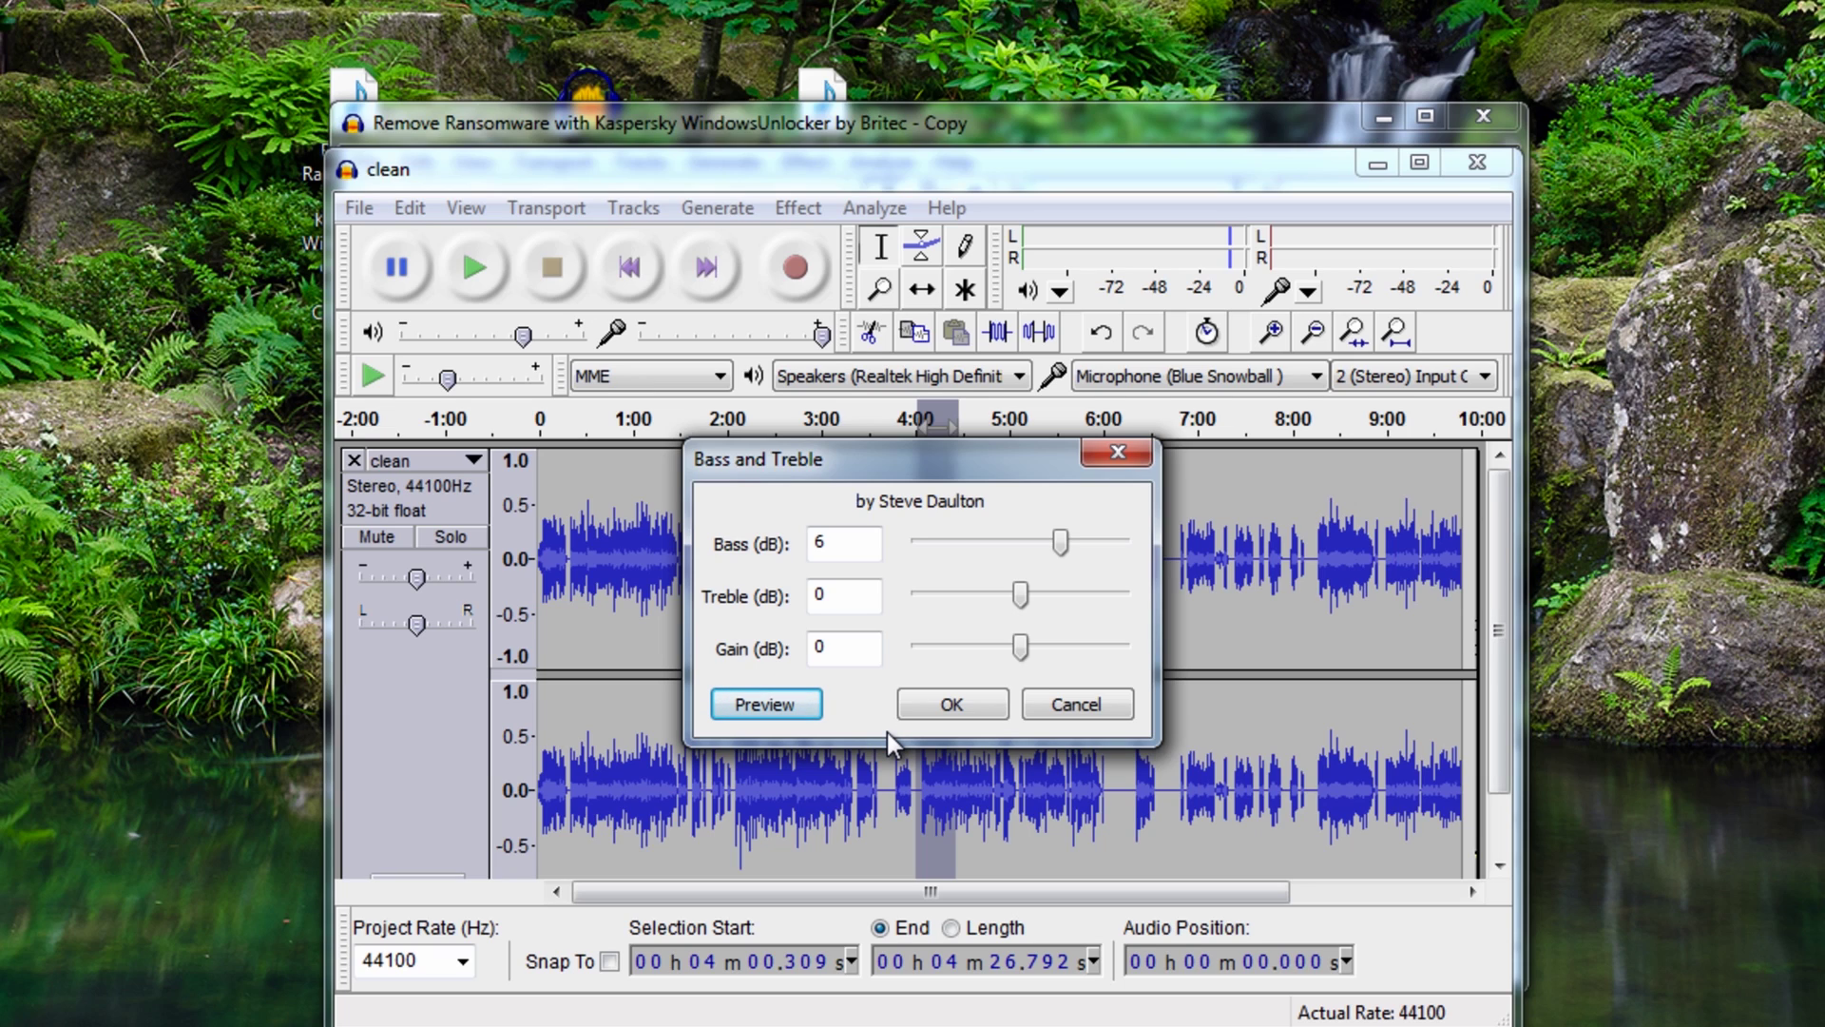
pyautogui.click(947, 714)
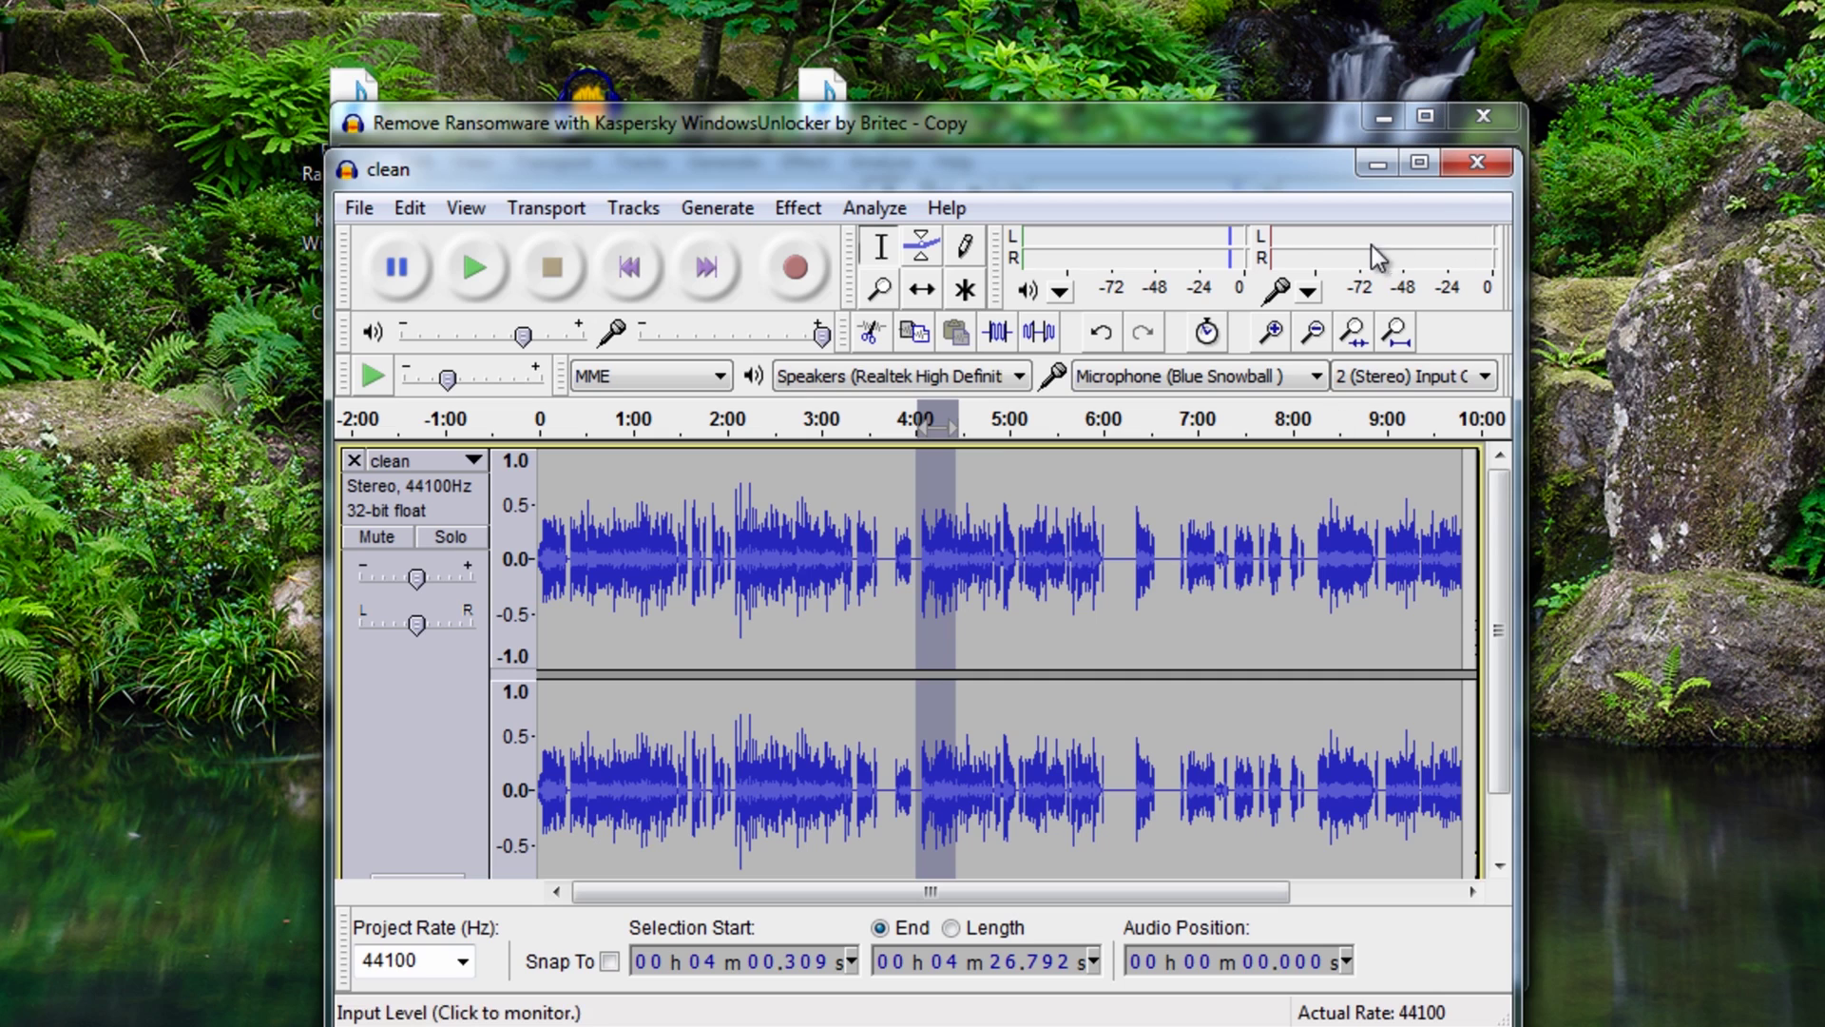
# Start exporting the cleaned audio, check the file format list keeping WAV, then cancel
pyautogui.click(342, 207)
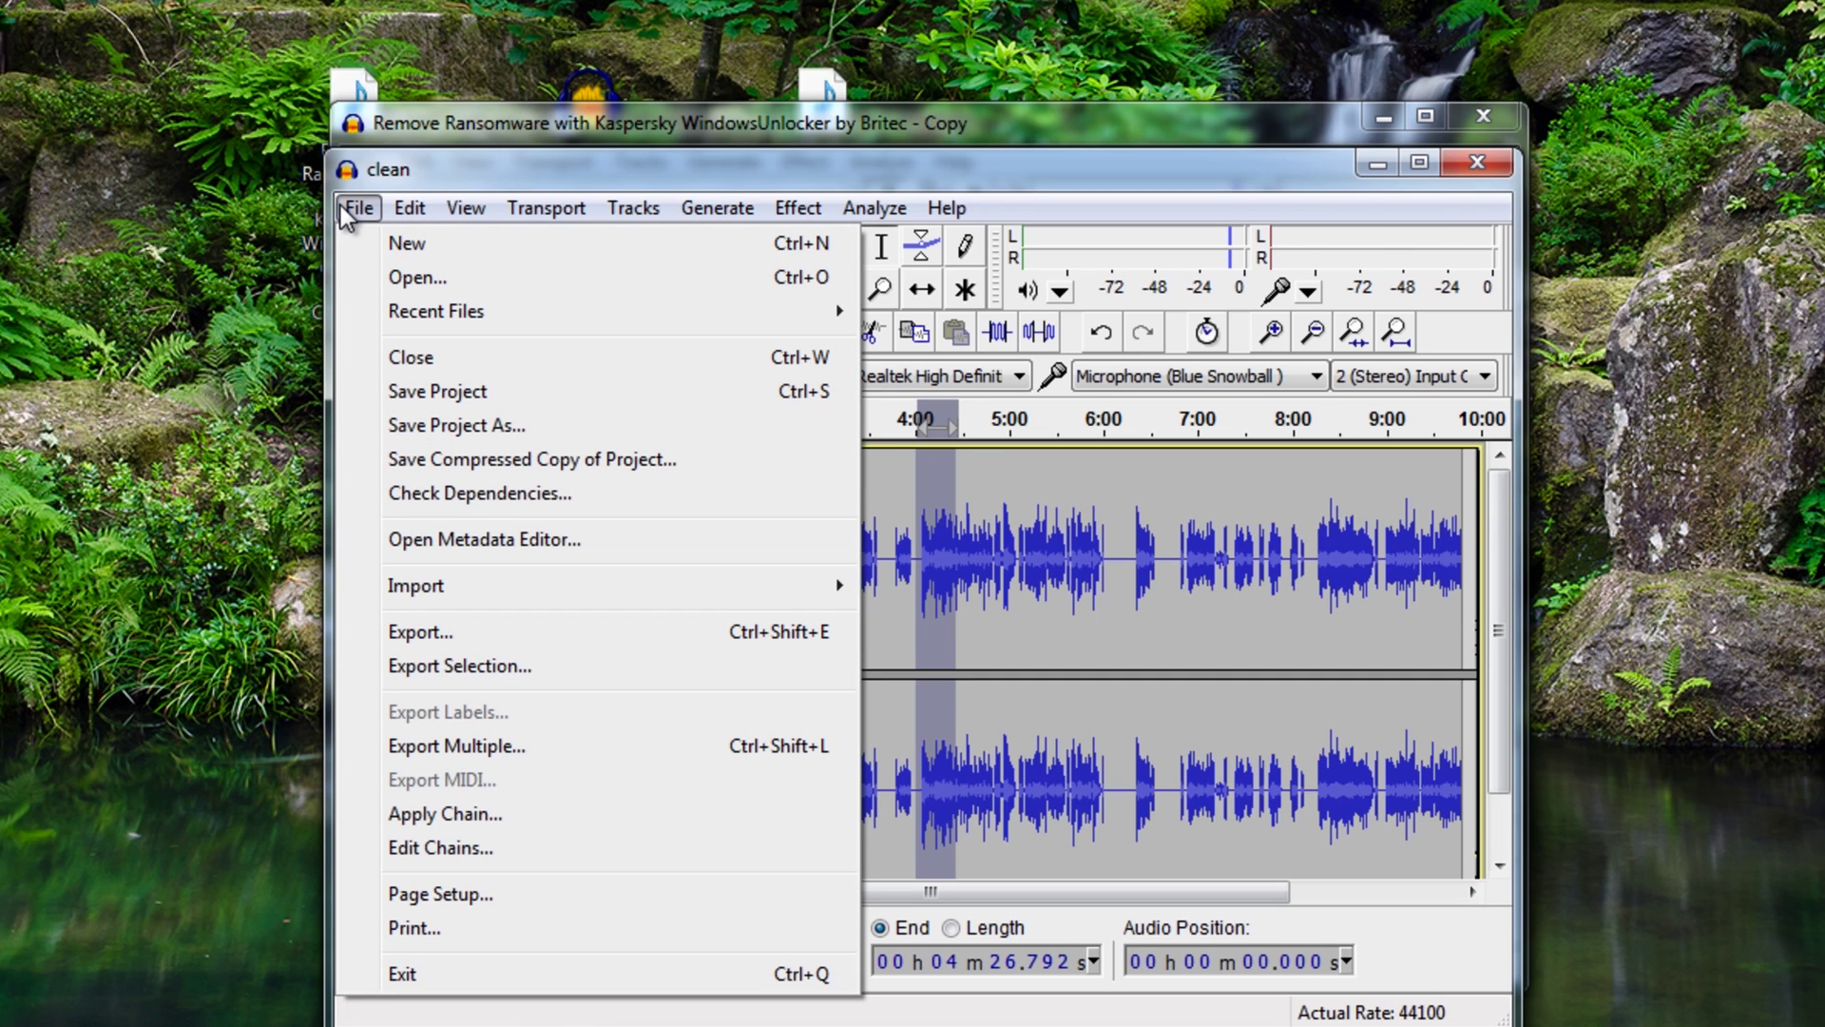
pyautogui.click(479, 629)
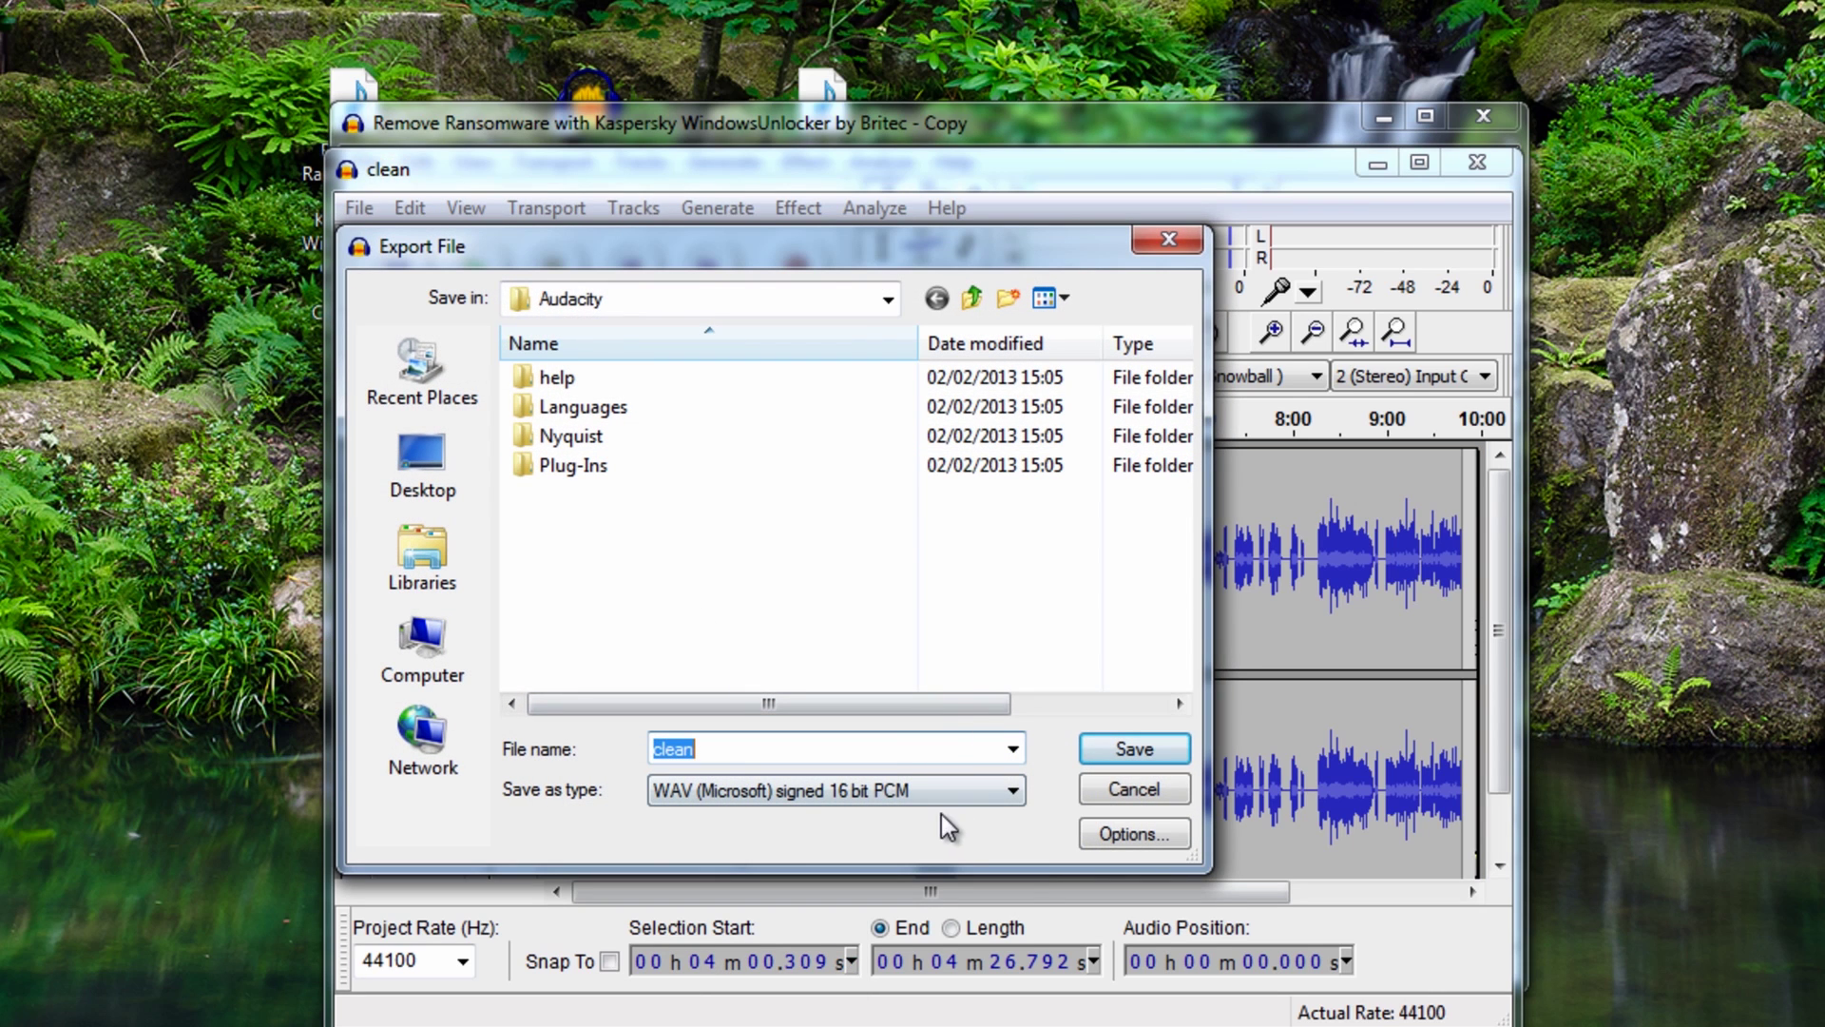
pyautogui.click(847, 791)
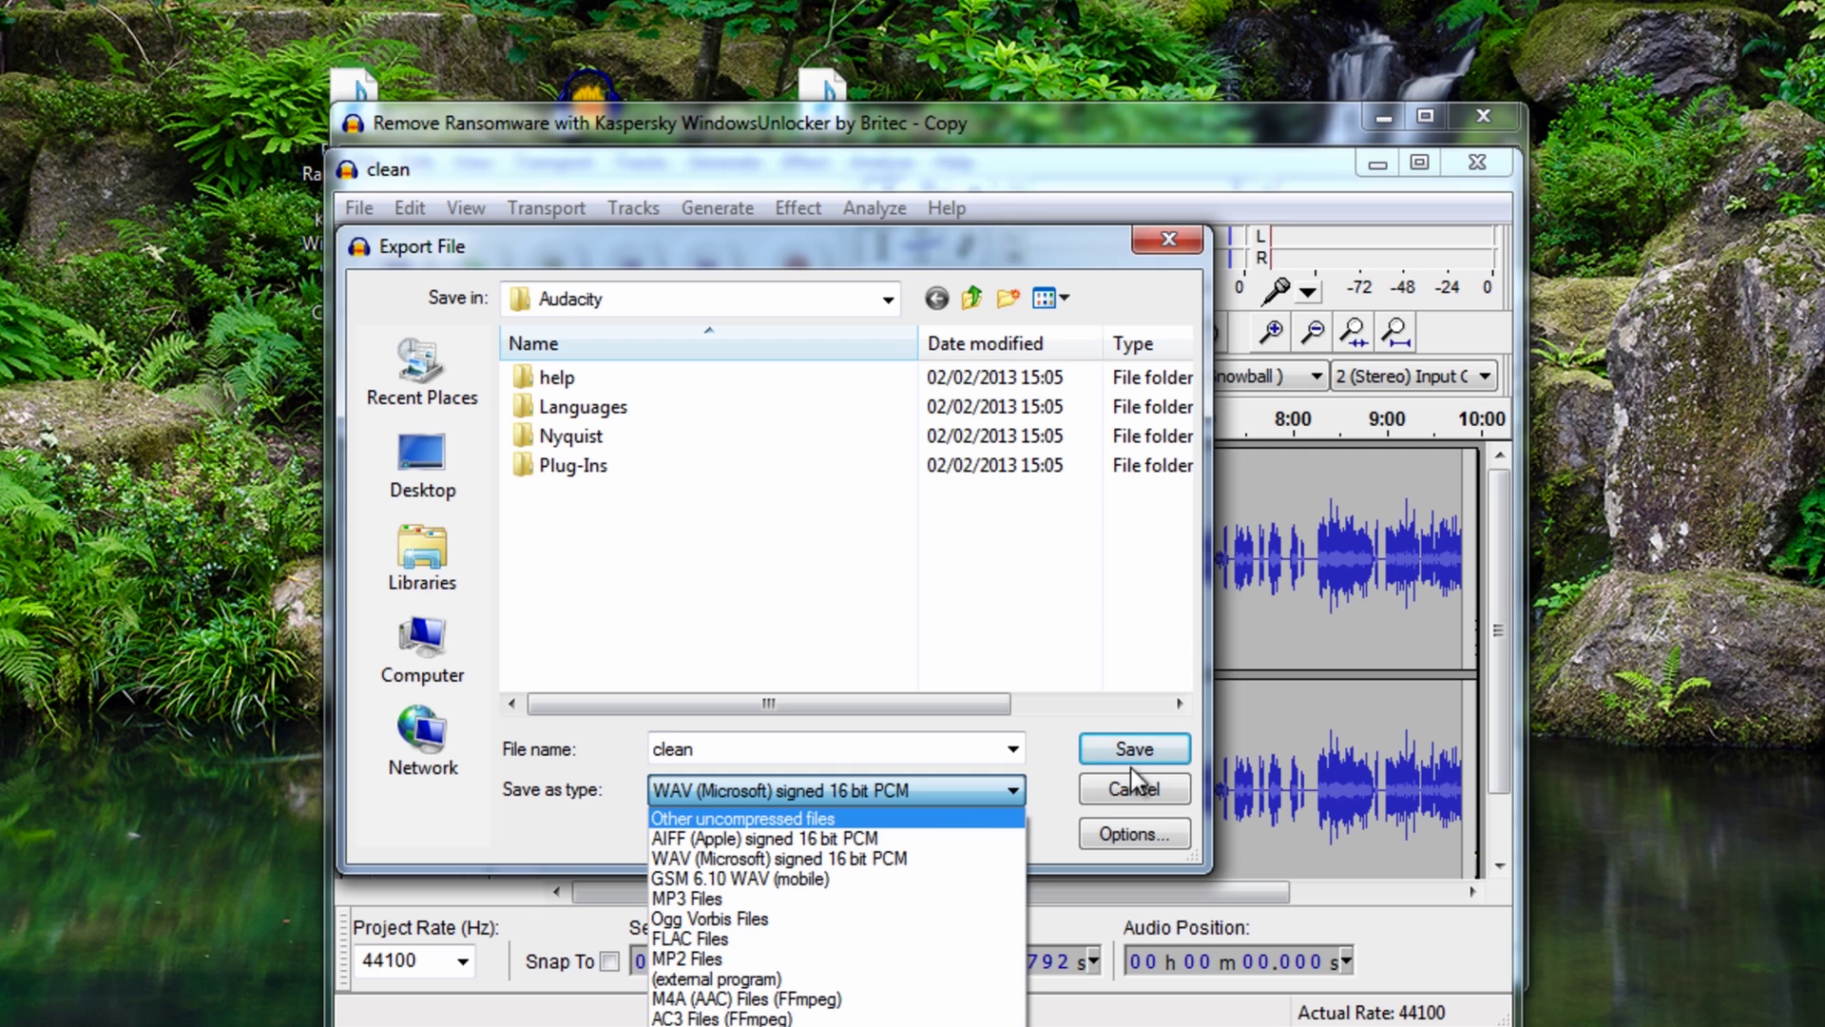
pyautogui.click(1135, 839)
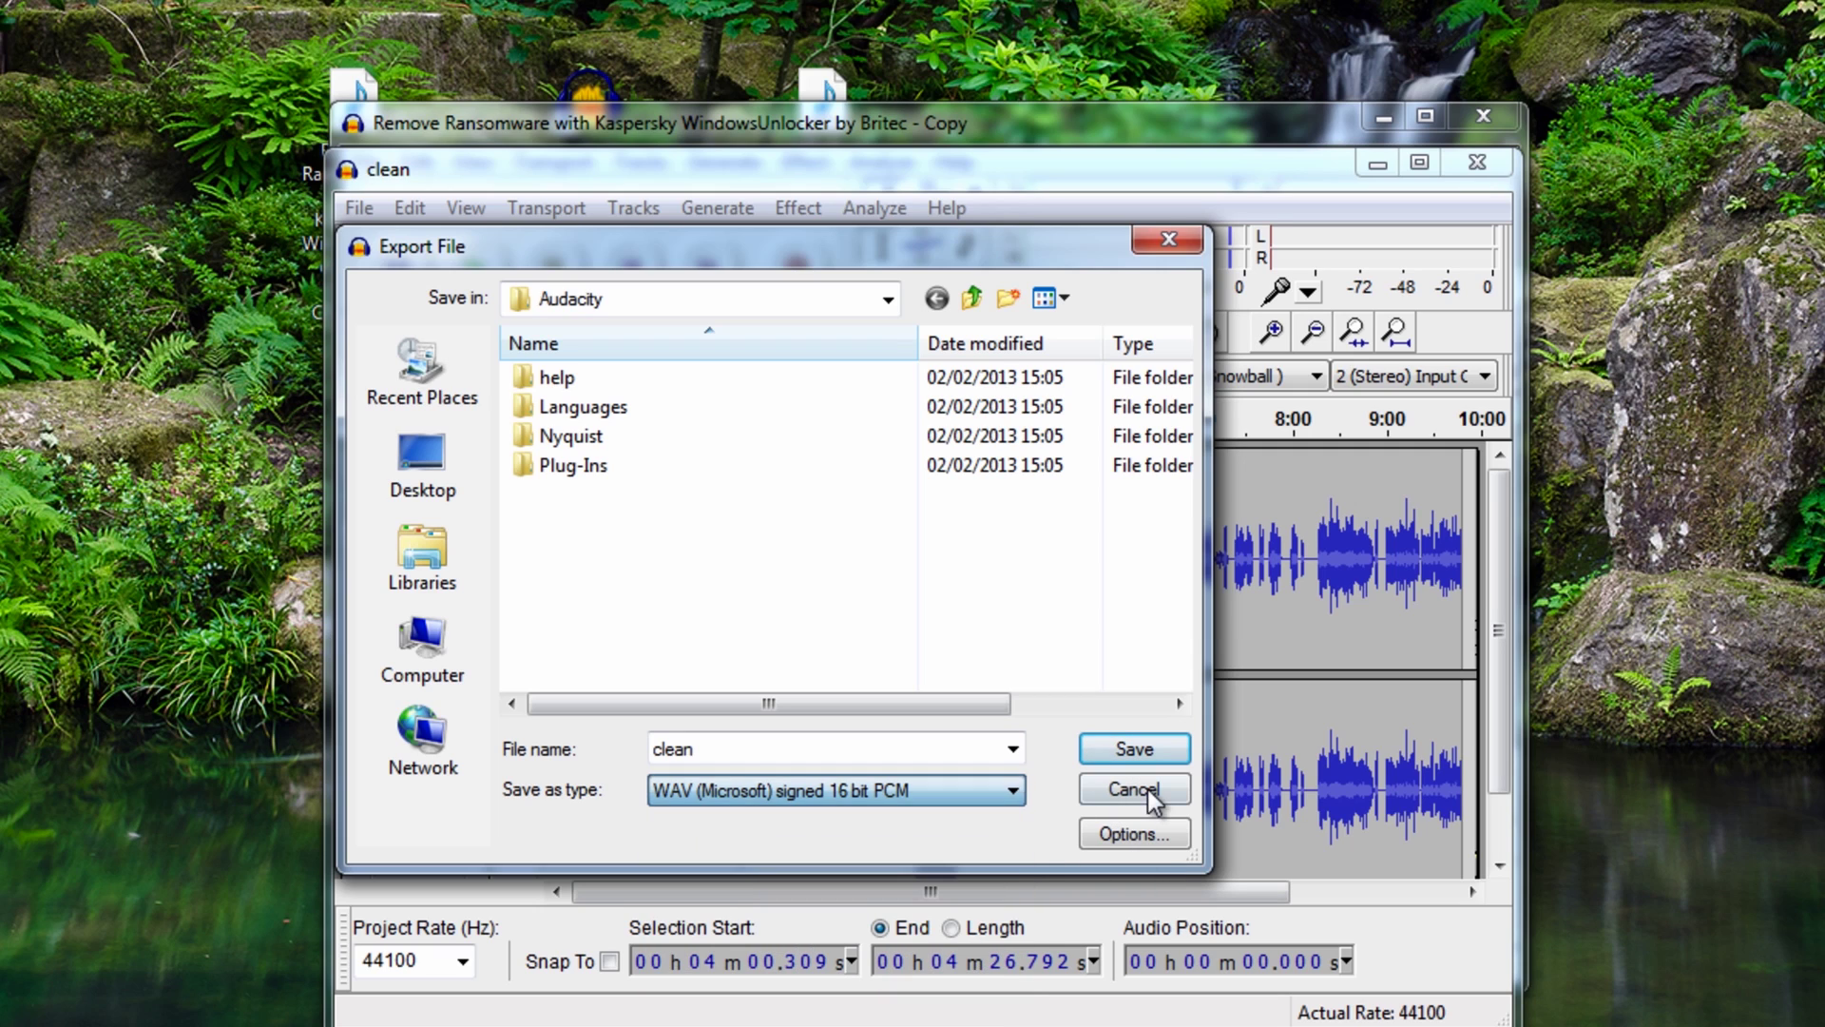
pyautogui.click(1145, 789)
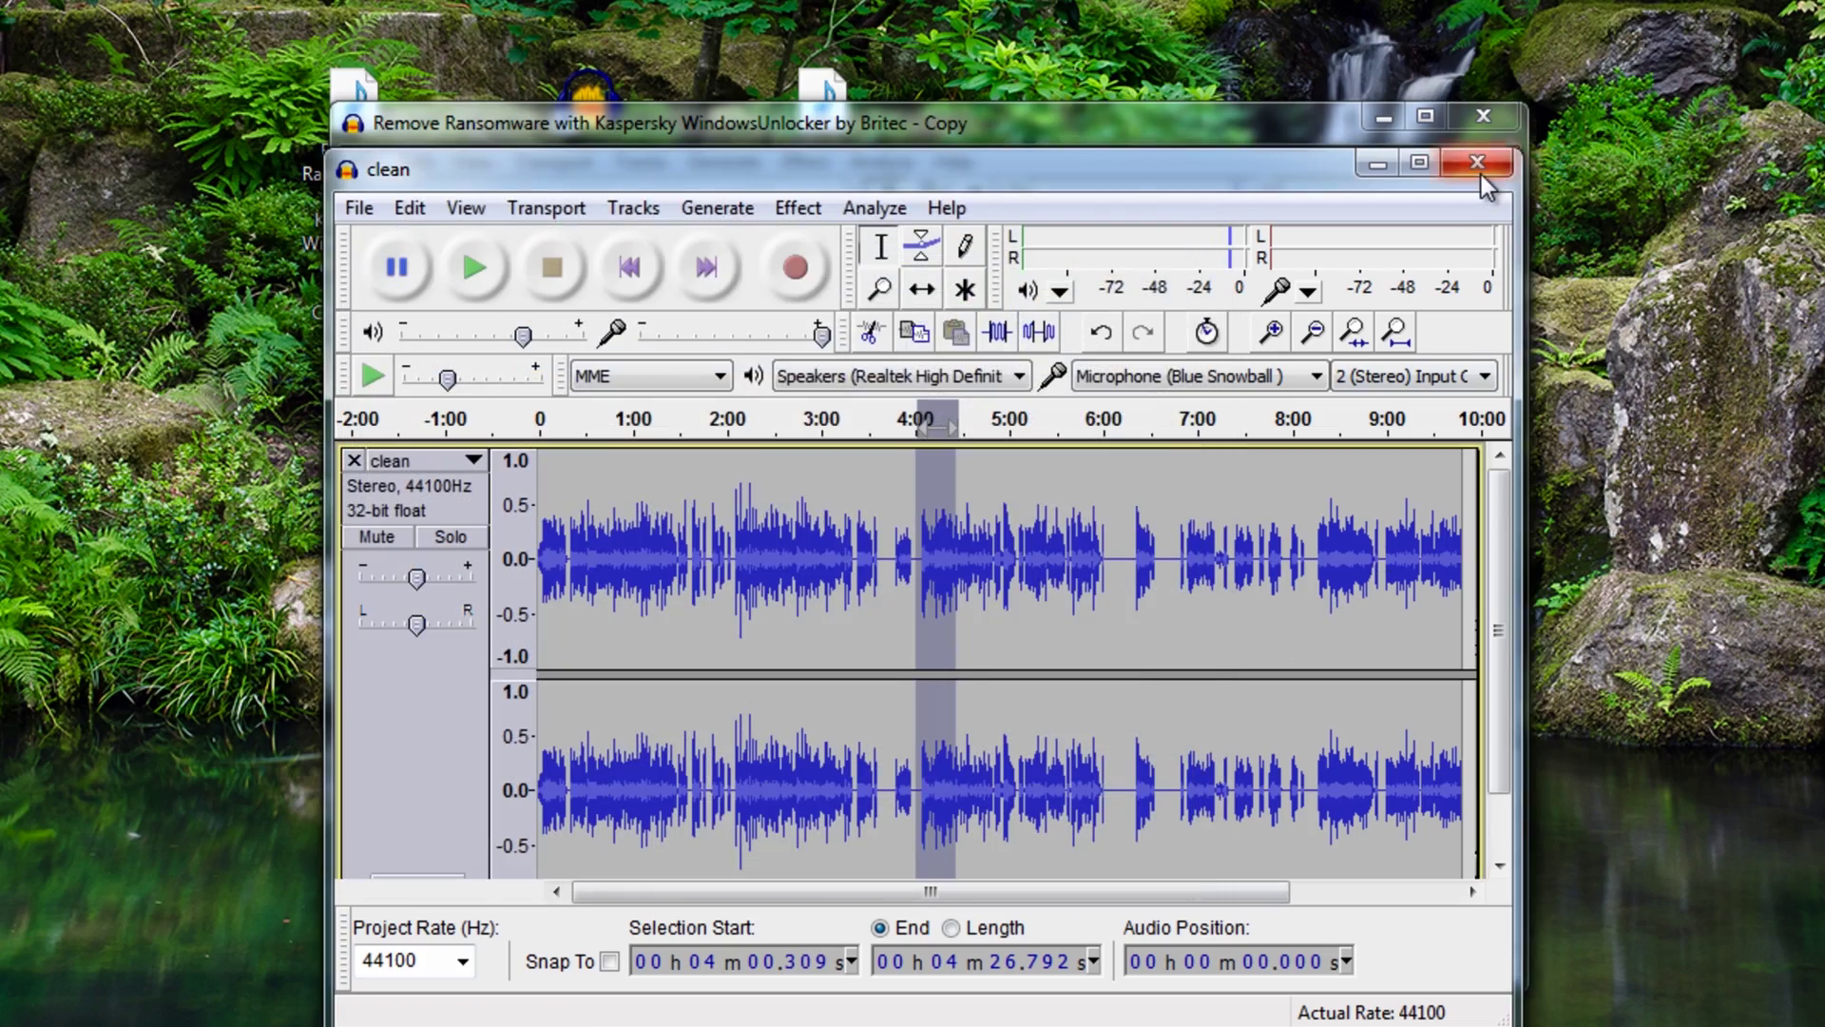
# Close the cleaned and the original projects without saving changes
pyautogui.click(1479, 165)
pyautogui.click(900, 486)
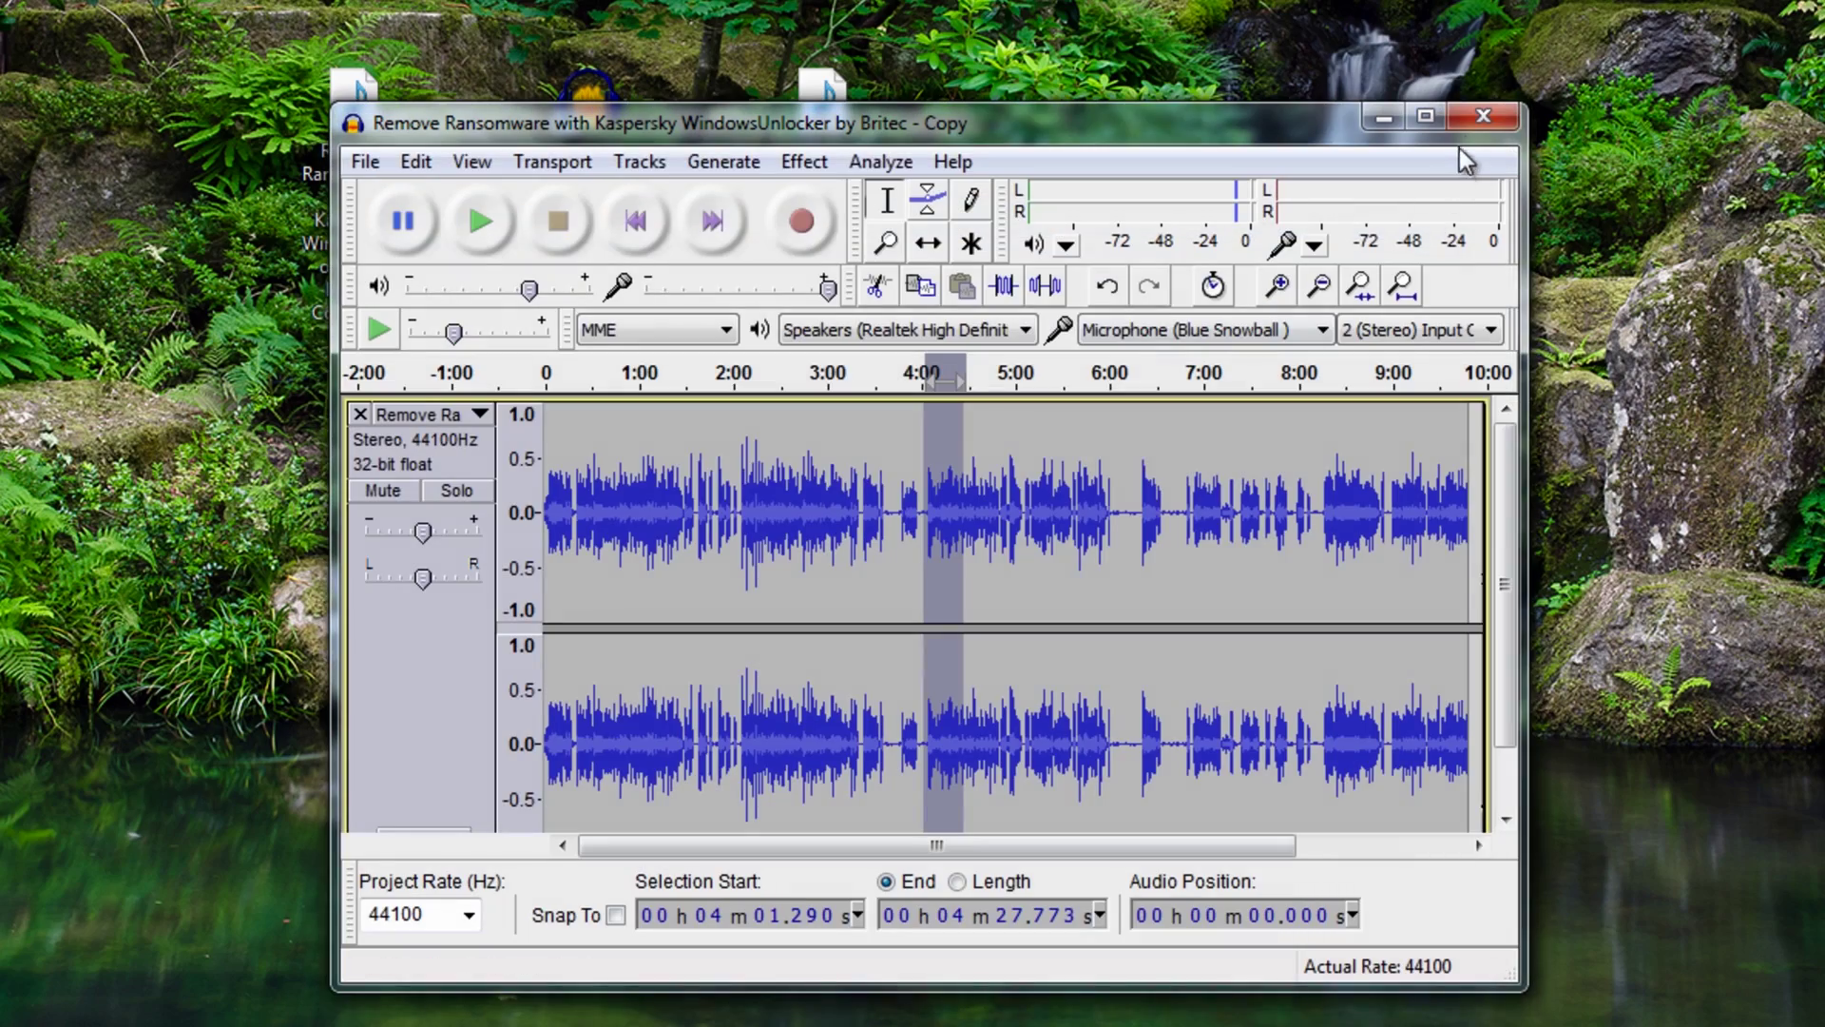
pyautogui.click(1481, 116)
pyautogui.click(943, 504)
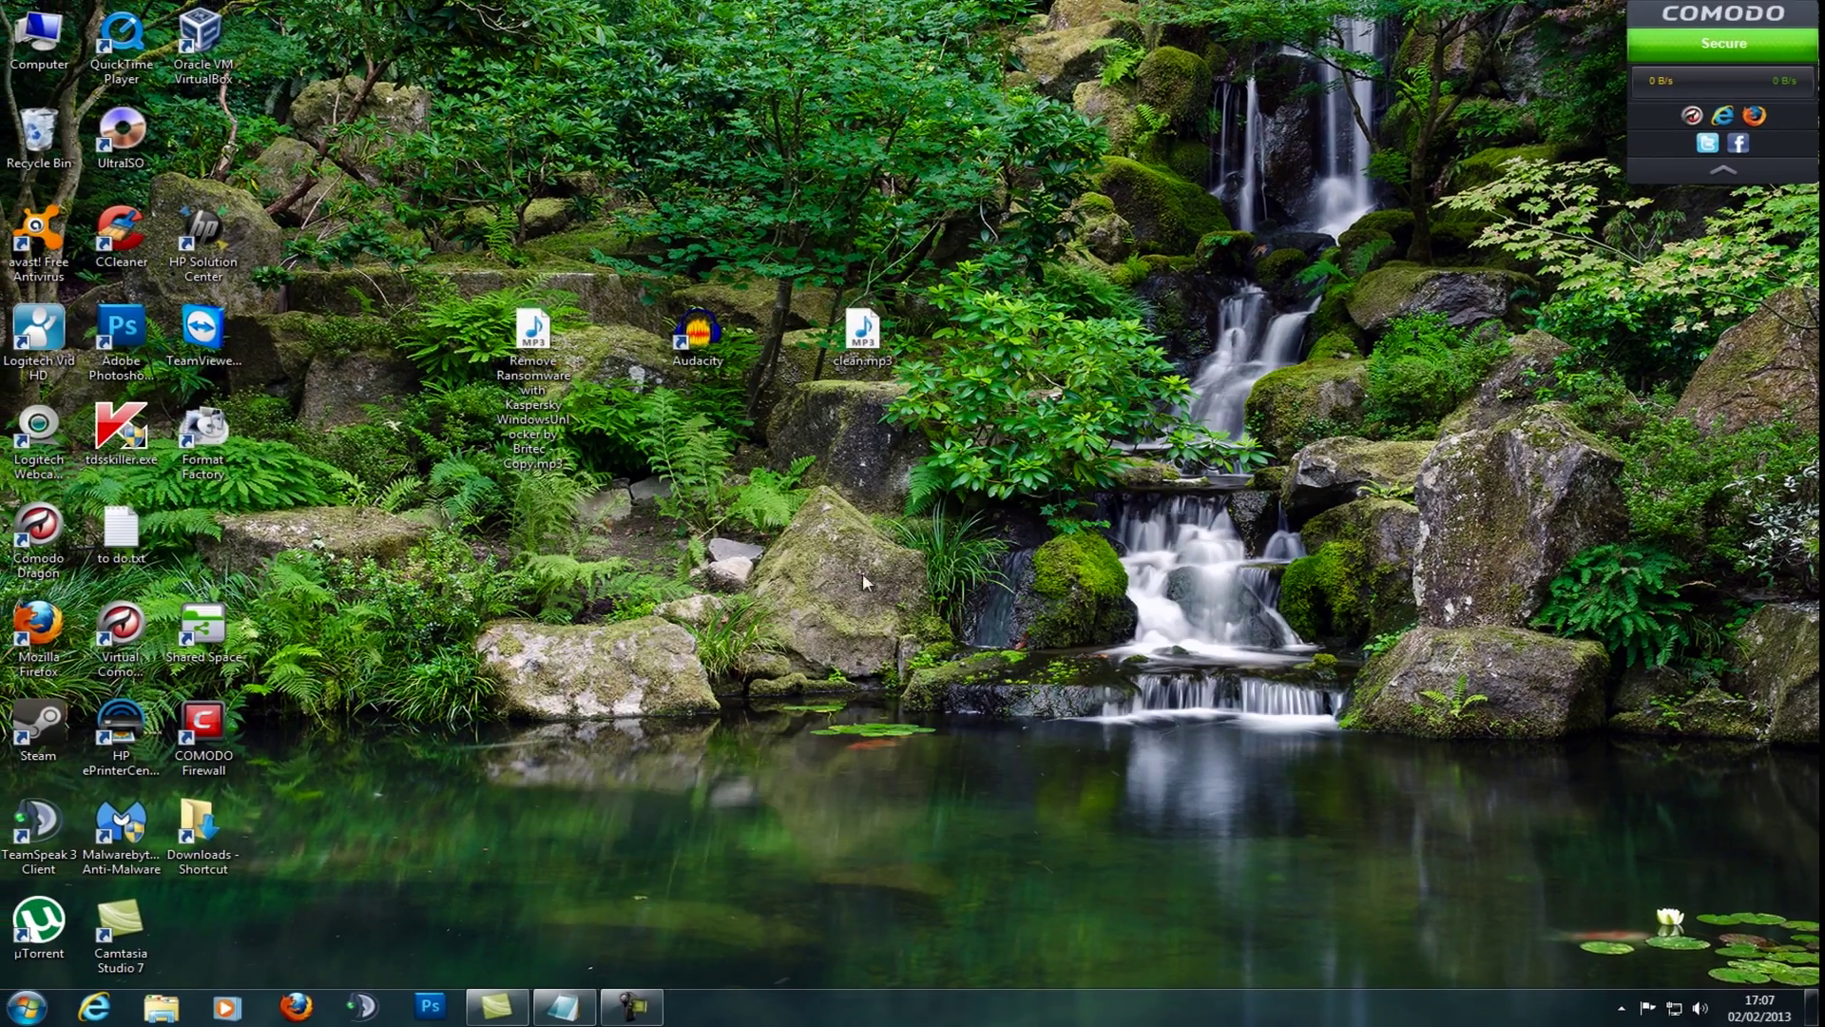